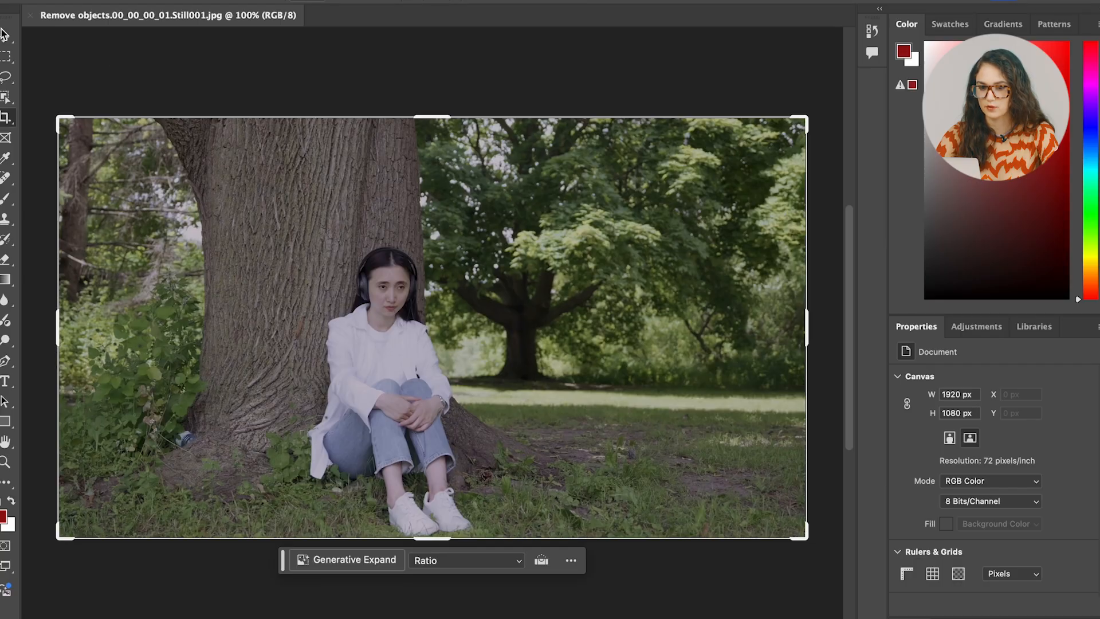
# Select the discarded can and the ground around it at the base of the tree with the Lasso tool
pyautogui.click(5, 35)
pyautogui.scroll(5, 153, 463)
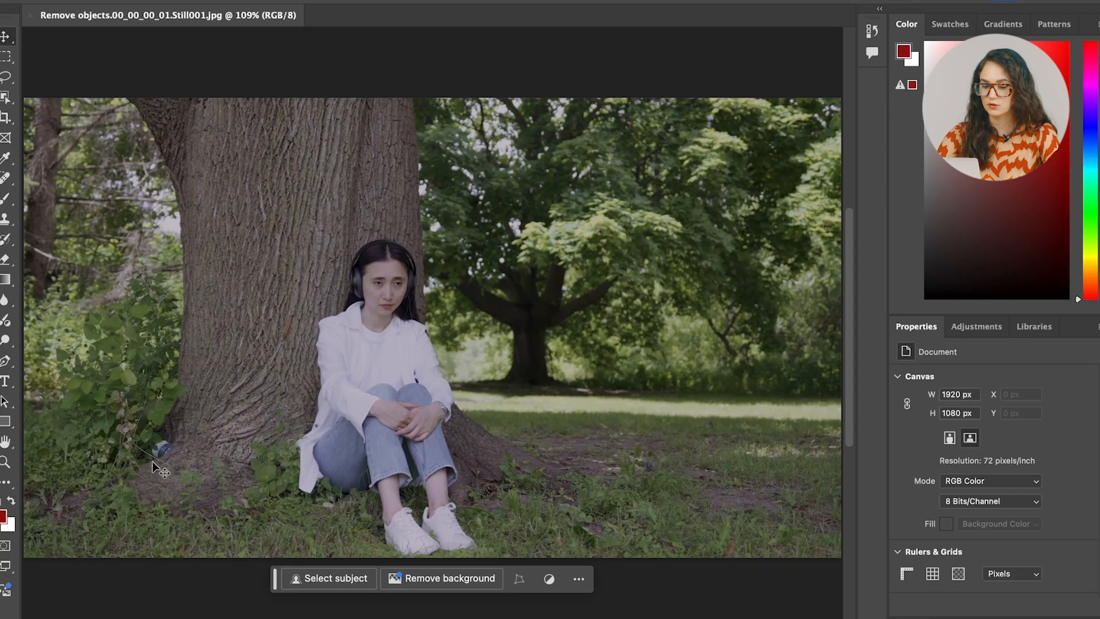
pyautogui.hscroll(-5, 153, 463)
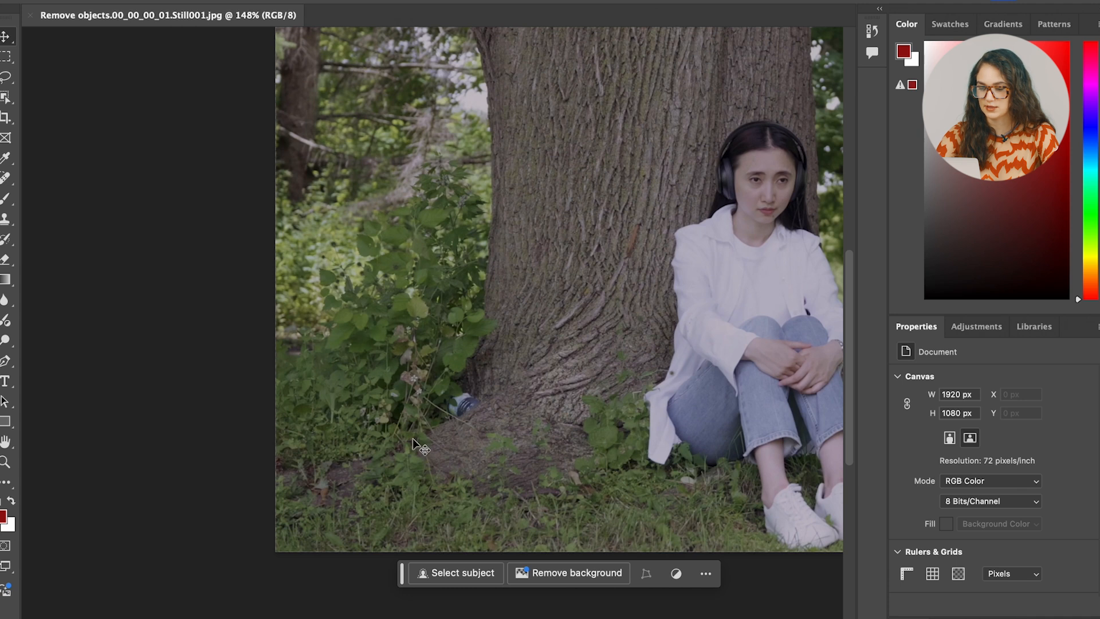
pyautogui.hscroll(3, 421, 447)
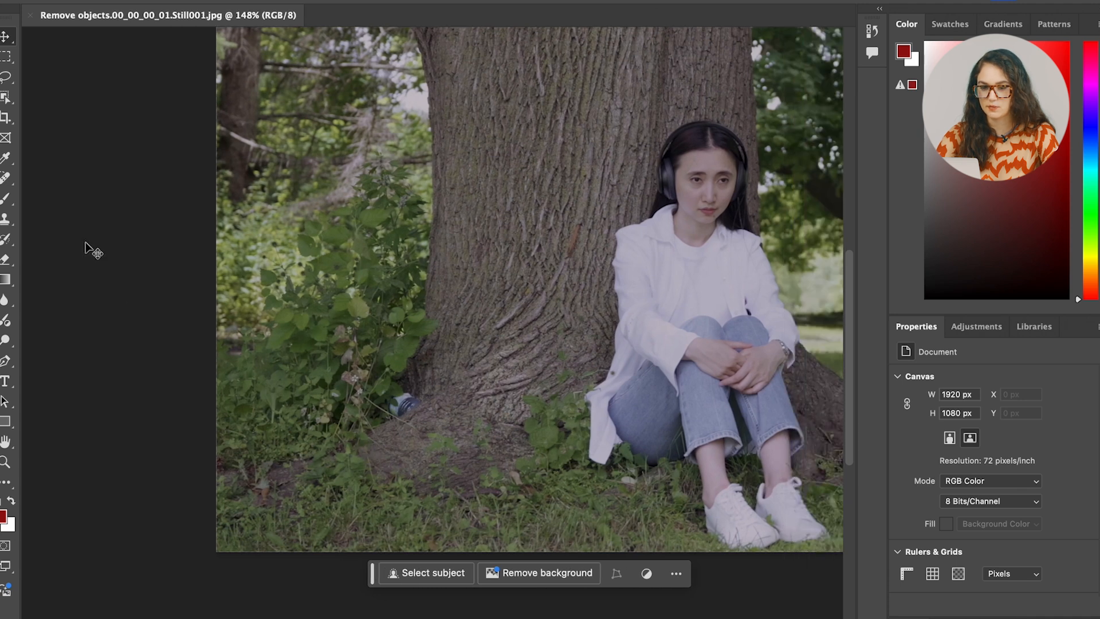
pyautogui.click(7, 78)
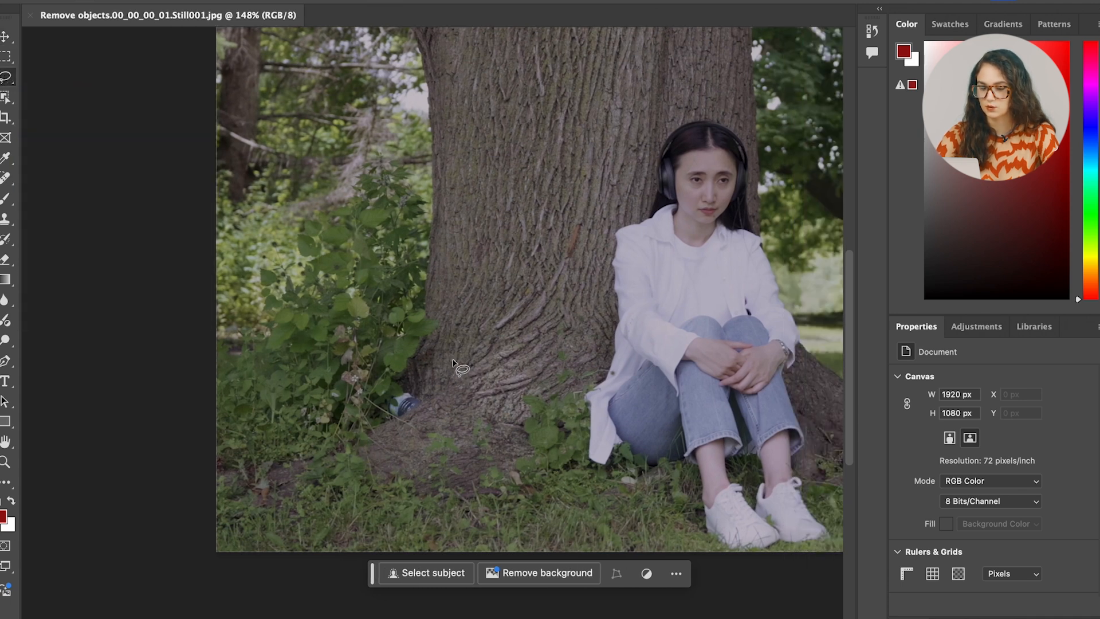
pyautogui.moveTo(453, 358); pyautogui.dragTo(420, 348)
pyautogui.moveTo(341, 365)
pyautogui.mouseDown()
pyautogui.moveTo(337, 462)
pyautogui.moveTo(377, 480)
pyautogui.moveTo(441, 467)
pyautogui.moveTo(469, 421)
pyautogui.moveTo(448, 358)
pyautogui.mouseUp()
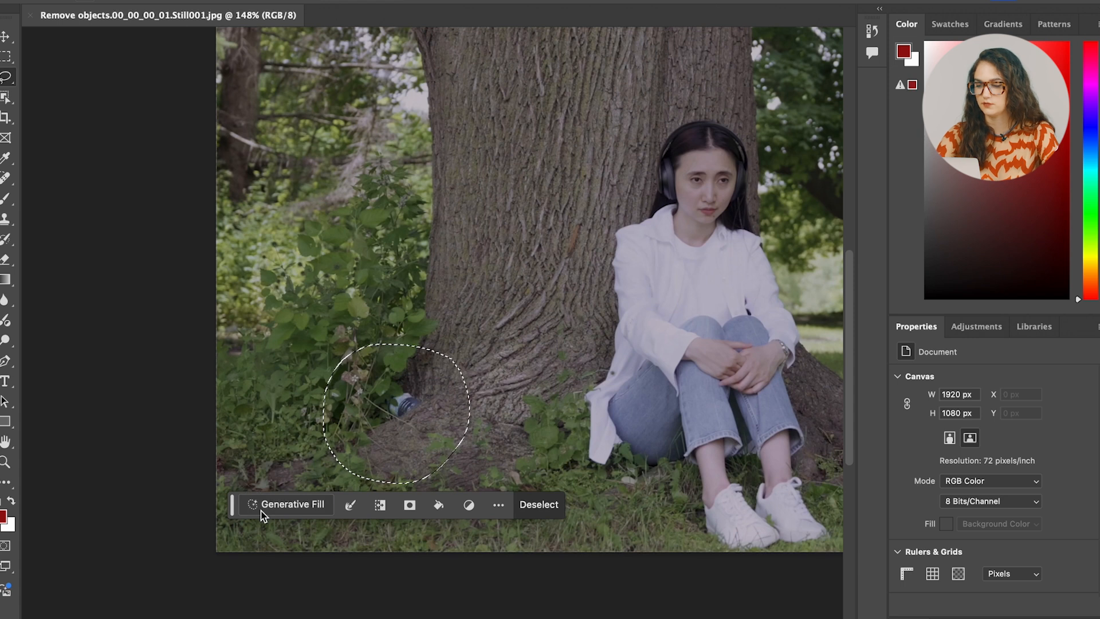
# Fill the selected area using Generative Fill with the prompt "tree and plants"
pyautogui.click(275, 505)
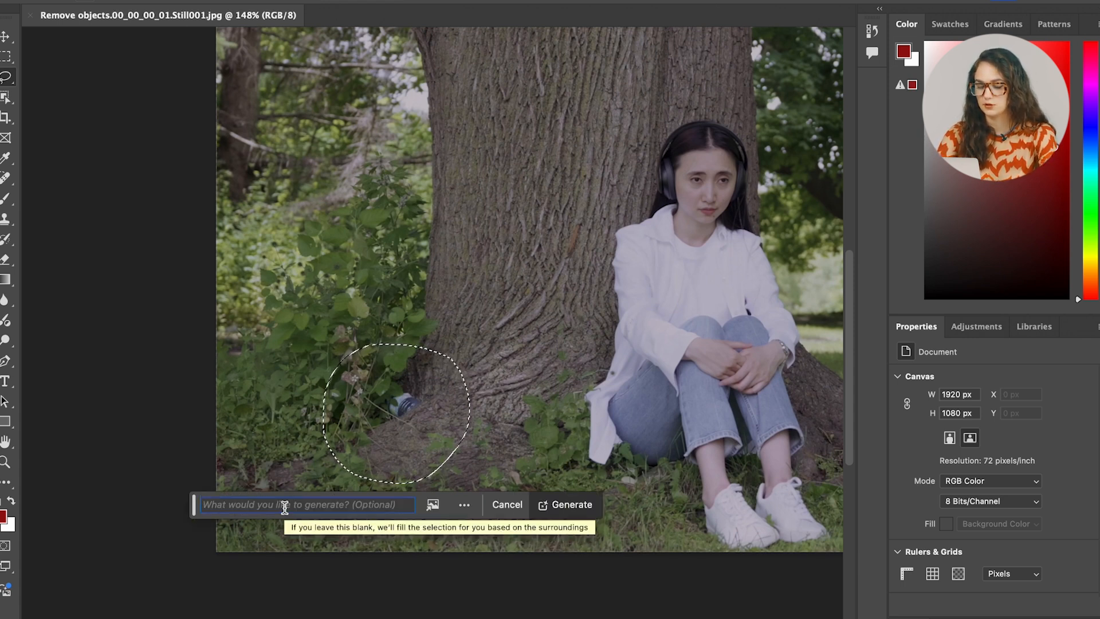
pyautogui.write('tree and ')
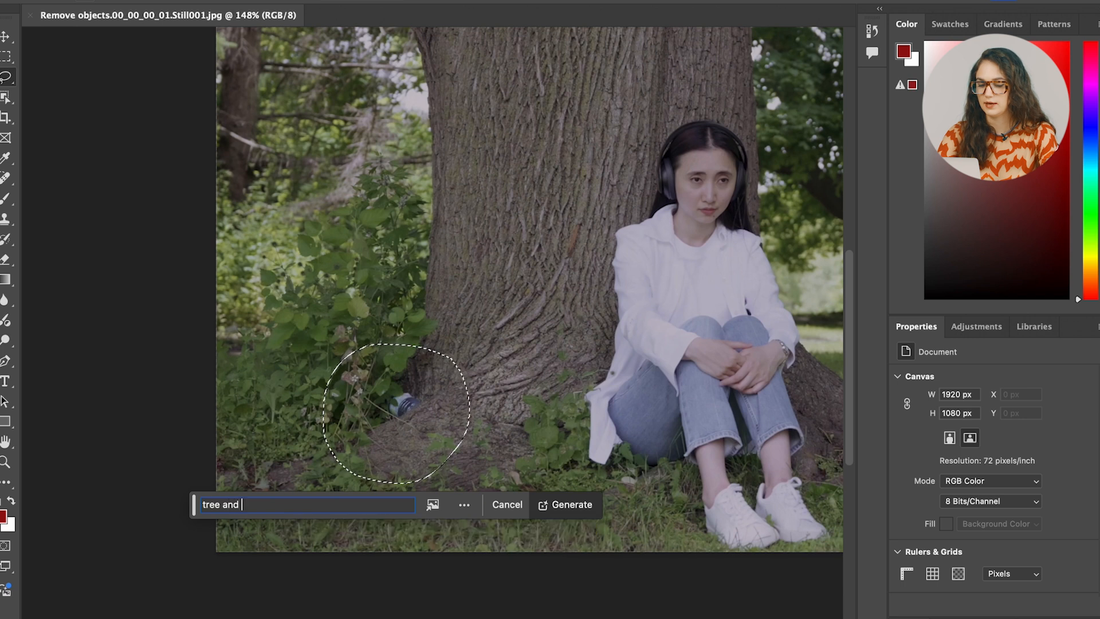
pyautogui.write('plants')
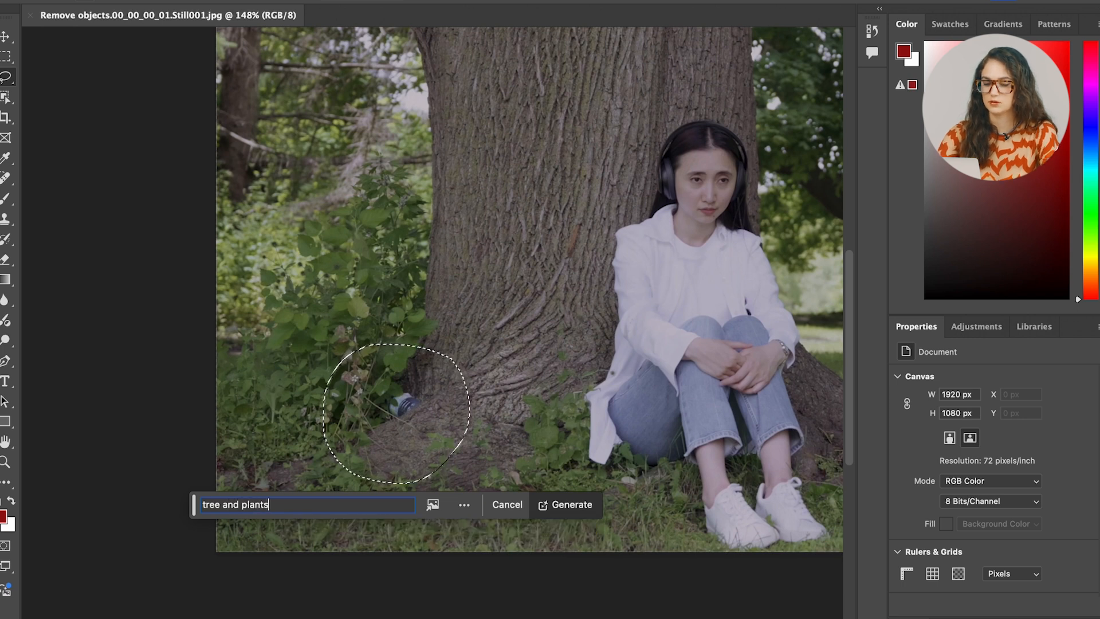
pyautogui.press('Return')
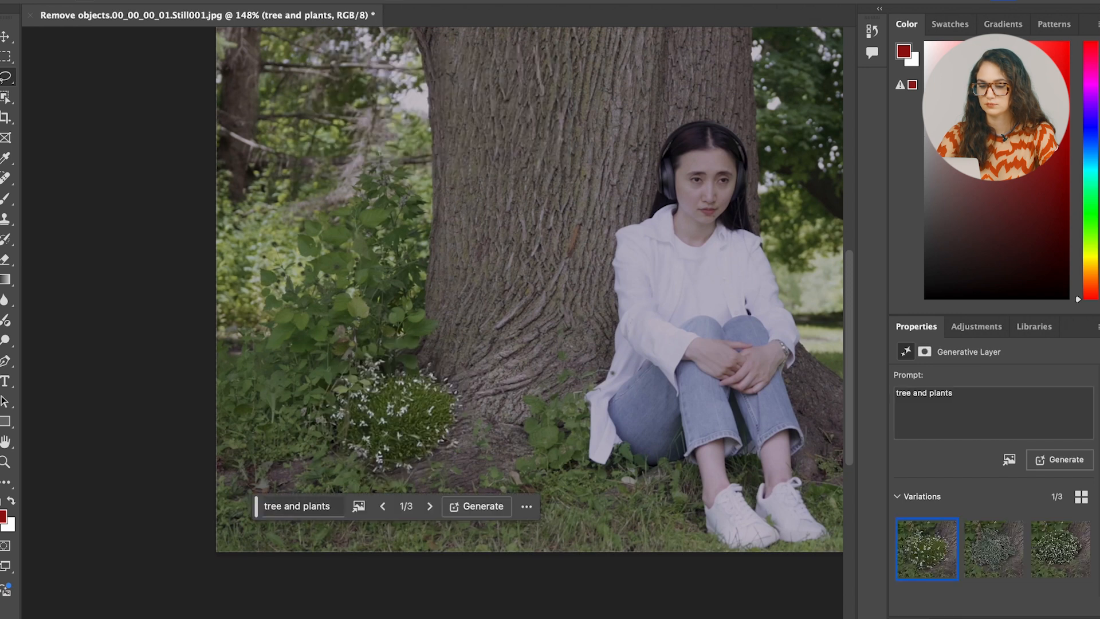
# Compare the three generated variations at the base of the tree and keep the second one
pyautogui.click(428, 507)
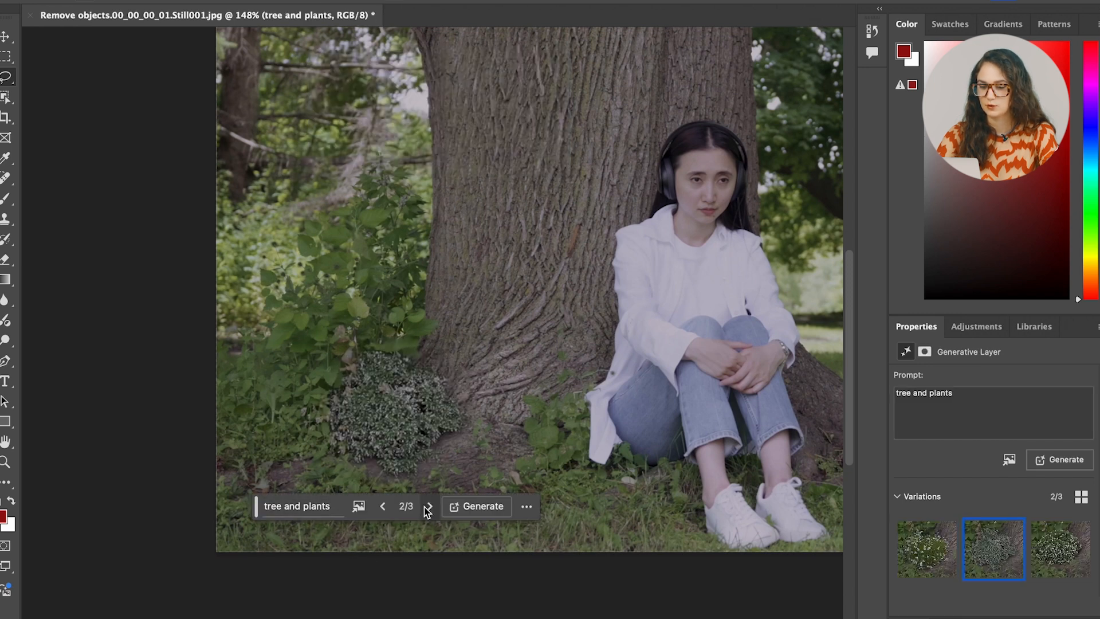
pyautogui.click(431, 506)
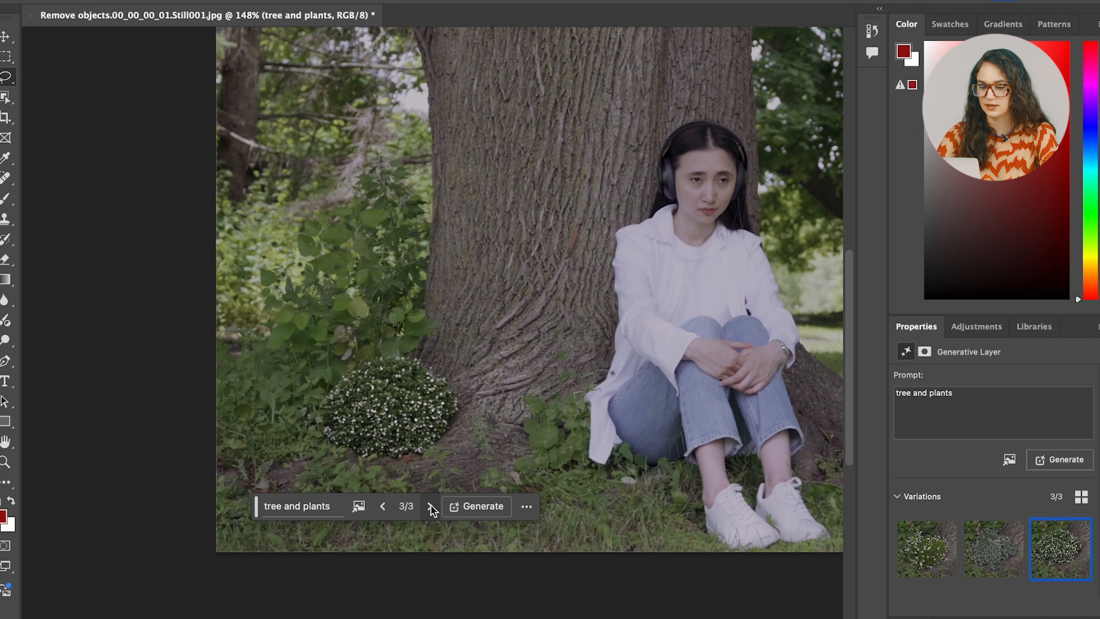
pyautogui.click(381, 507)
pyautogui.click(382, 507)
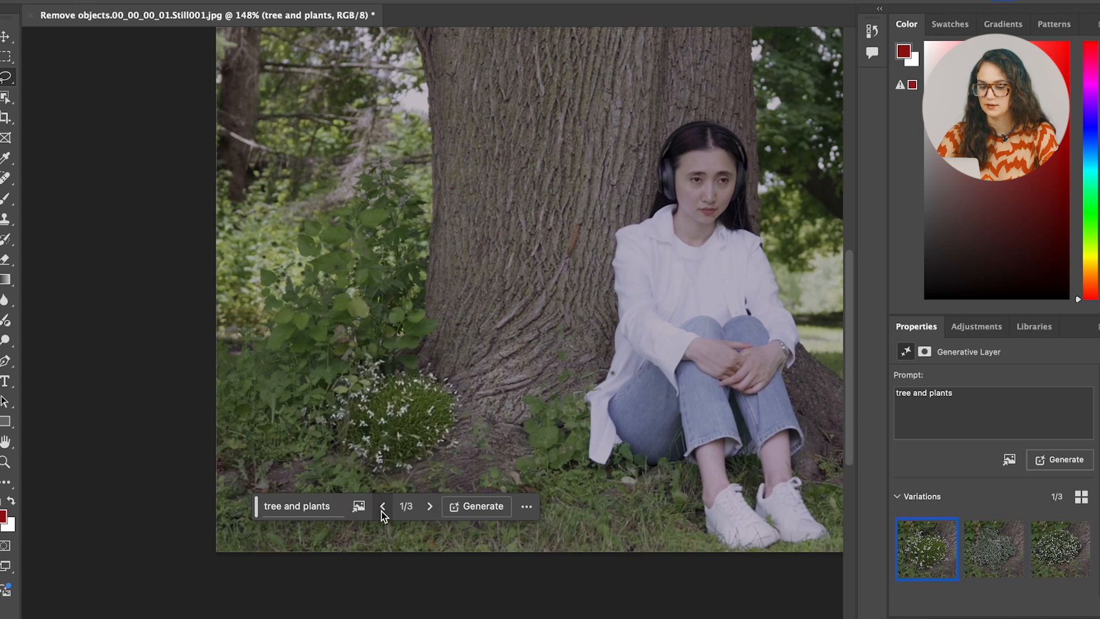
pyautogui.click(429, 506)
pyautogui.scroll(-3, 412, 395)
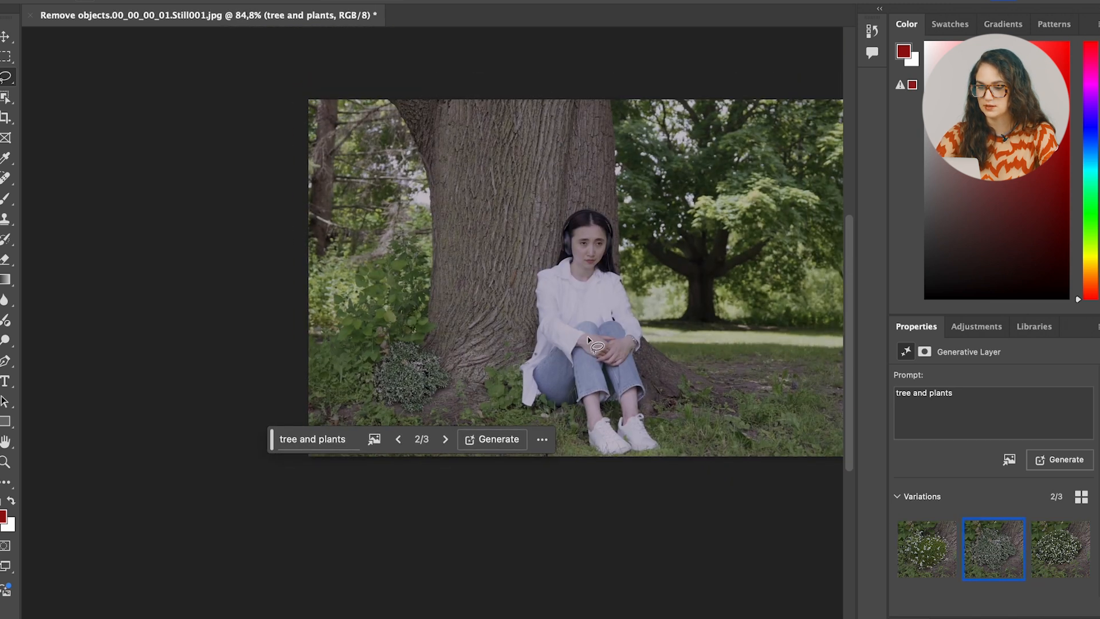
pyautogui.hscroll(5, 590, 341)
pyautogui.scroll(1, 590, 342)
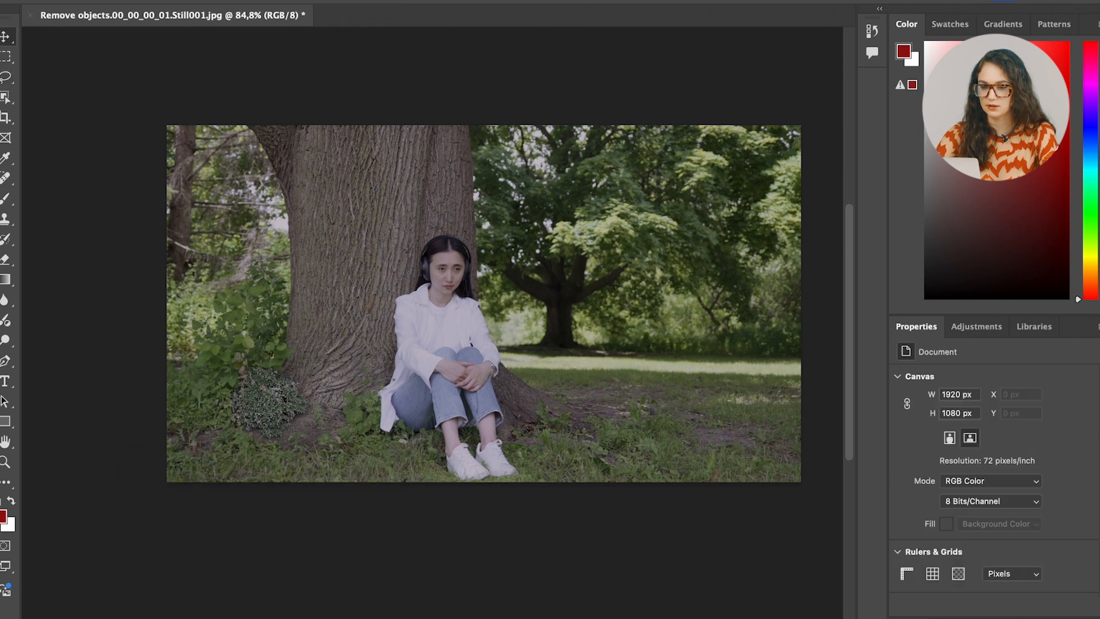
# Export the retouched image with Save for Web (Legacy) as a JPEG, continuing to the file destination
pyautogui.click(140, 1)
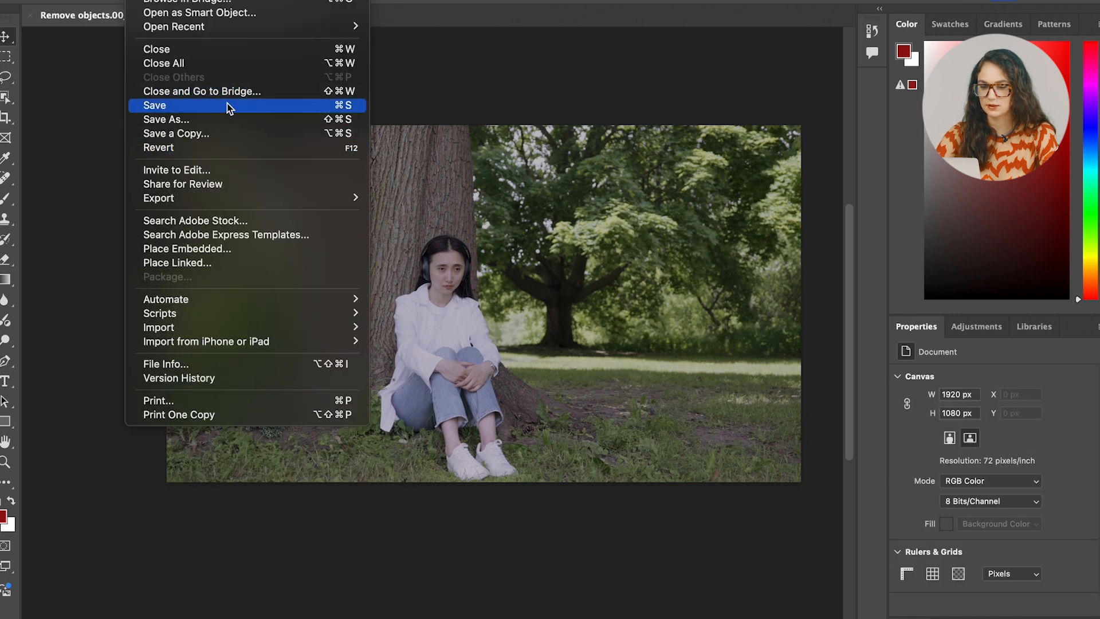
pyautogui.moveTo(271, 205)
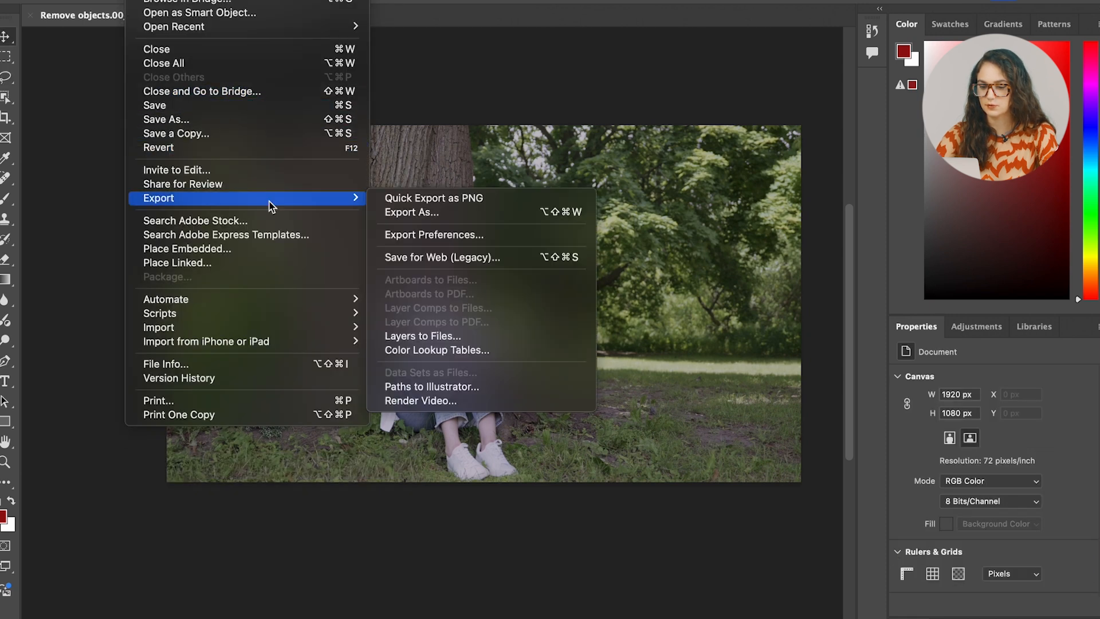
pyautogui.click(414, 257)
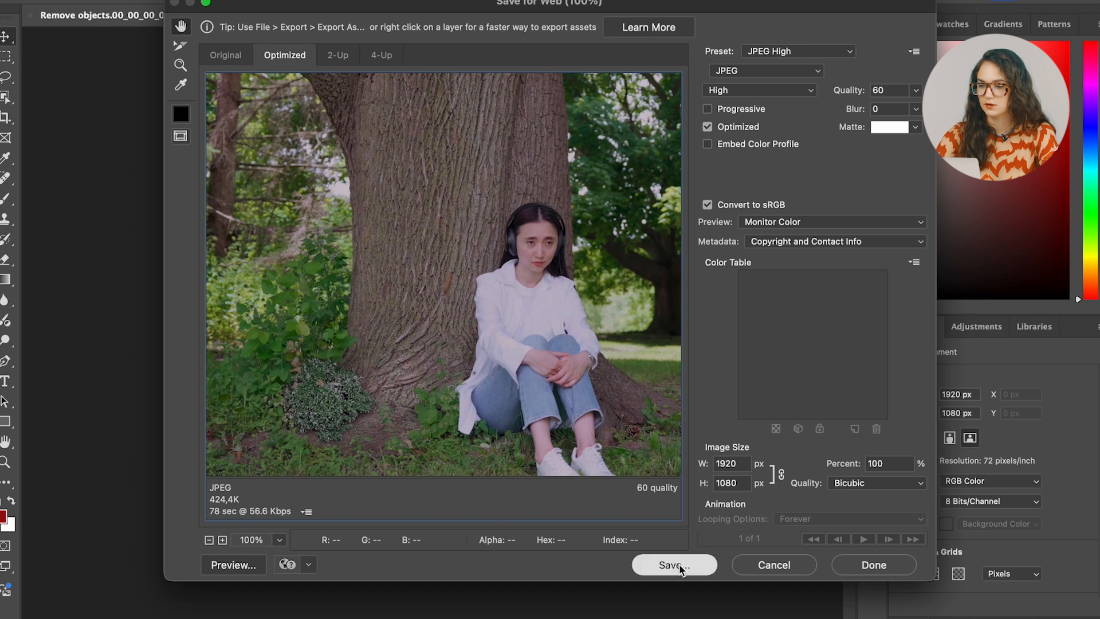
pyautogui.press('Return')
# Save the exported image as Removed in the Media folder of the 2024.07.19 AI Generative Fill Video project
pyautogui.scroll(-10, 436, 243)
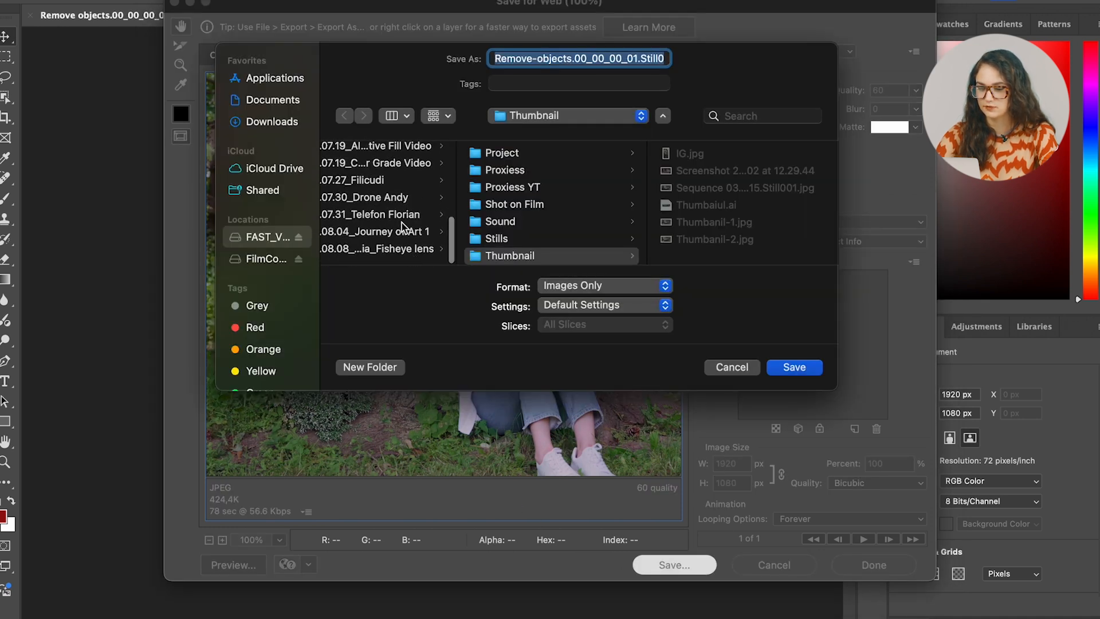
pyautogui.scroll(2, 407, 227)
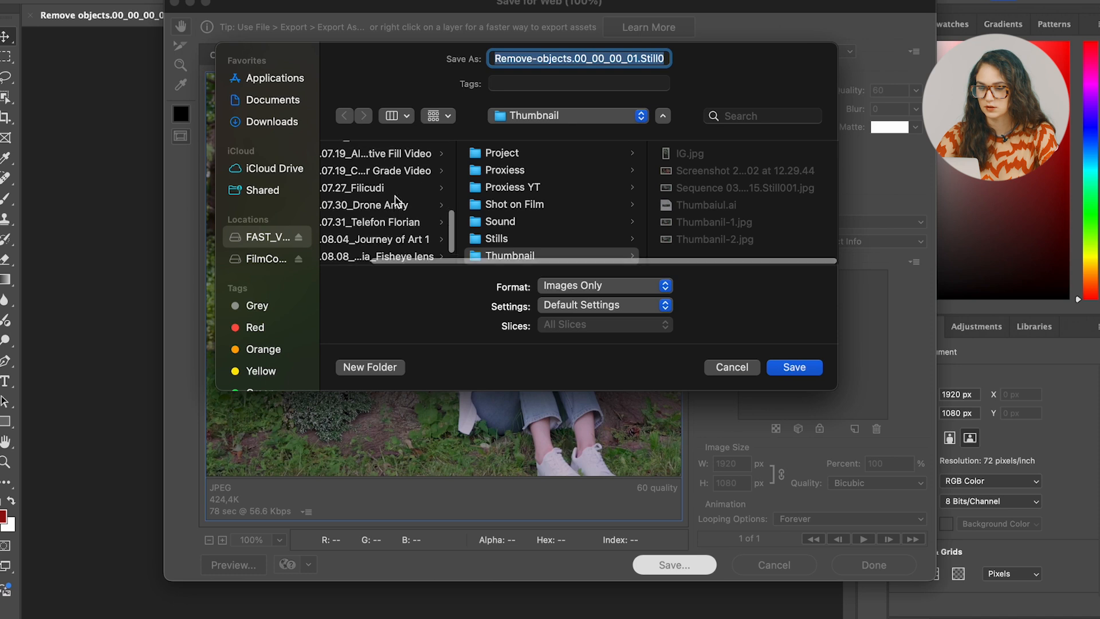
pyautogui.click(392, 172)
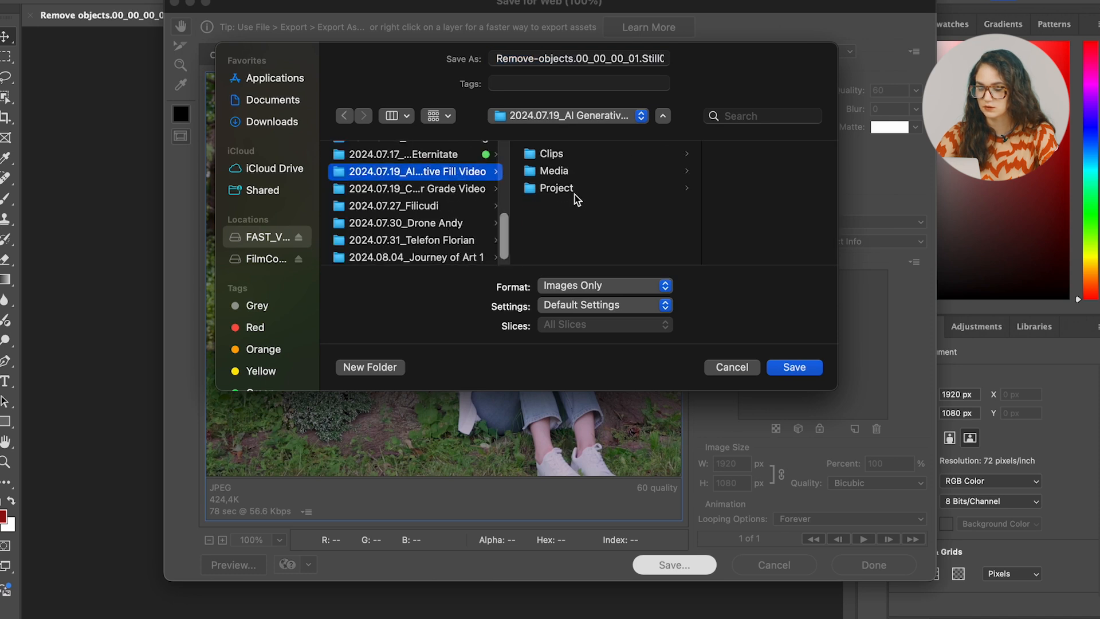
pyautogui.click(594, 170)
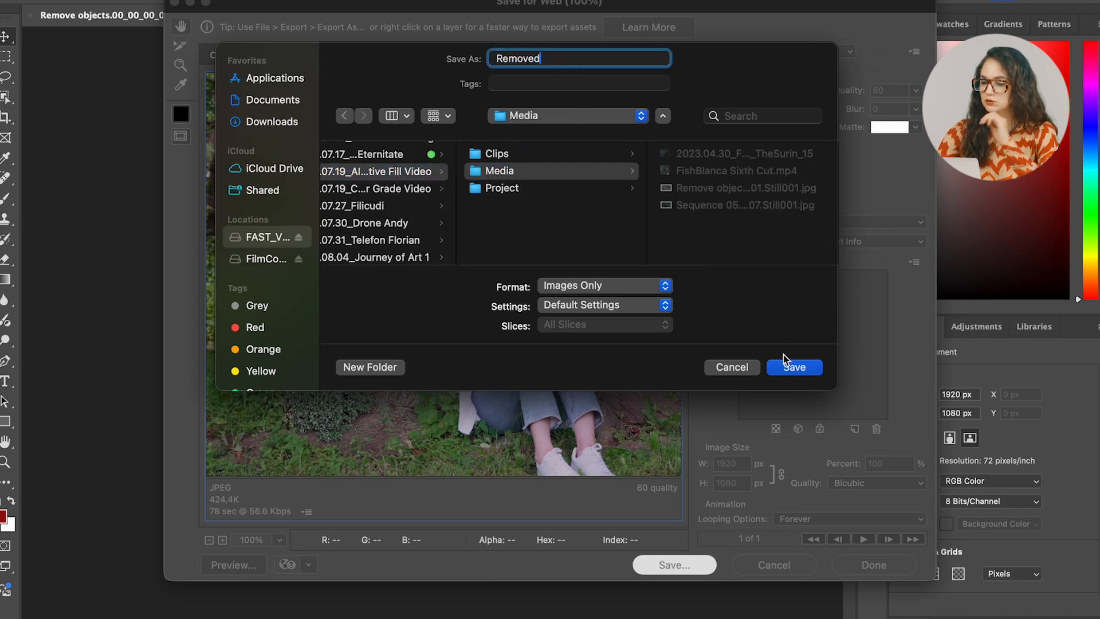
pyautogui.click(788, 365)
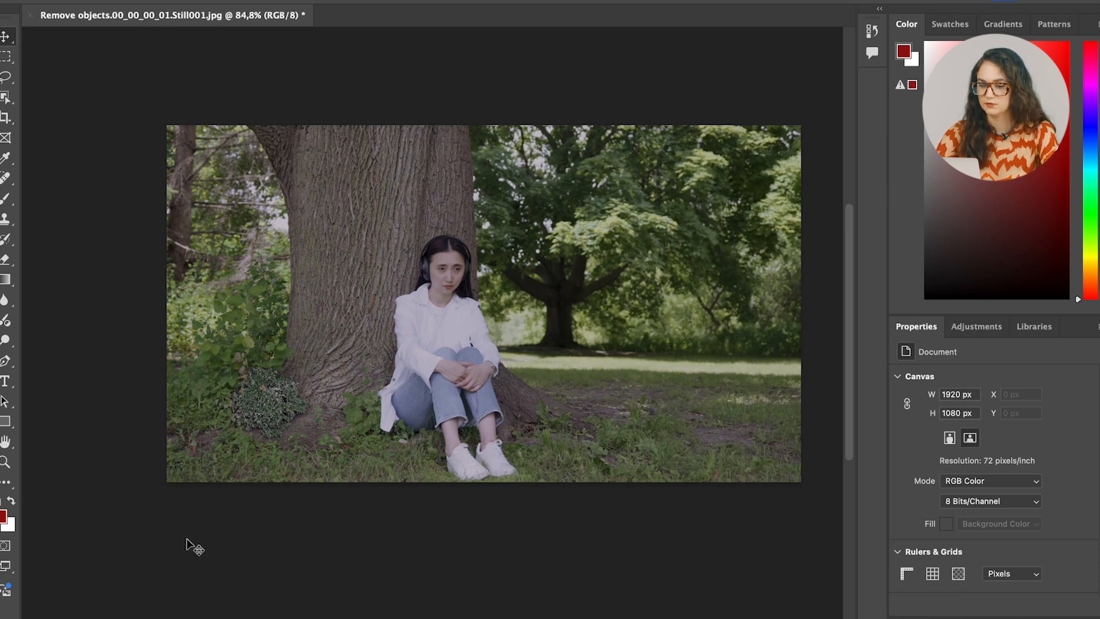
# Switch to Premiere Pro and bring Removed.jpg from the Media folder onto track V2 above the video clip
pyautogui.click(493, 605)
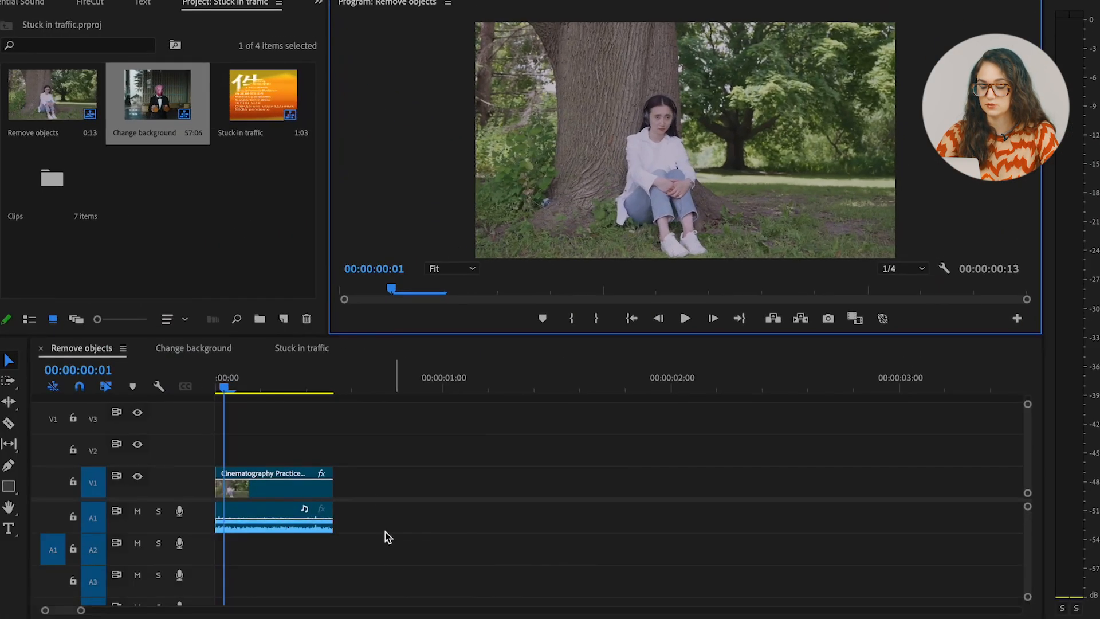
pyautogui.click(132, 609)
pyautogui.moveTo(189, 86); pyautogui.dragTo(208, 464)
pyautogui.click(389, 492)
# Cut Removed.jpg at the end of the video clip, delete the excess, and return the playhead to 00:00:00:01
pyautogui.scroll(1, 229, 447)
pyautogui.scroll(3, 302, 449)
pyautogui.press('c')
pyautogui.click(490, 454)
pyautogui.press('v')
pyautogui.click(573, 456)
pyautogui.press('Delete')
pyautogui.moveTo(274, 383); pyautogui.dragTo(237, 401)
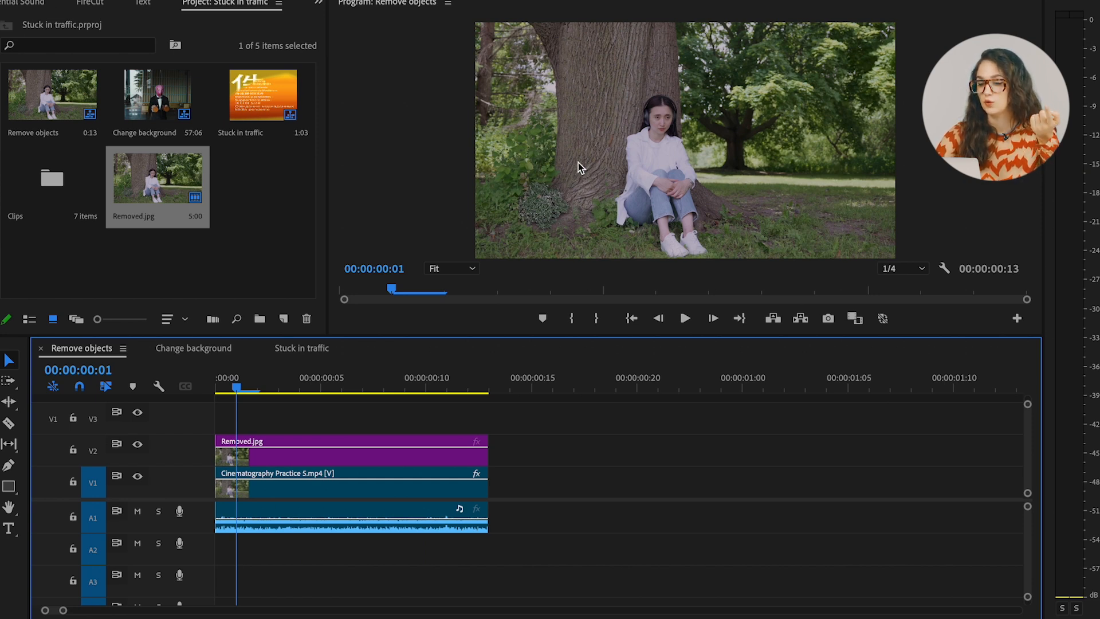
# Draw a closed free-form opacity mask on Removed.jpg around the generated bush and the foliage beside the tree
pyautogui.click(273, 459)
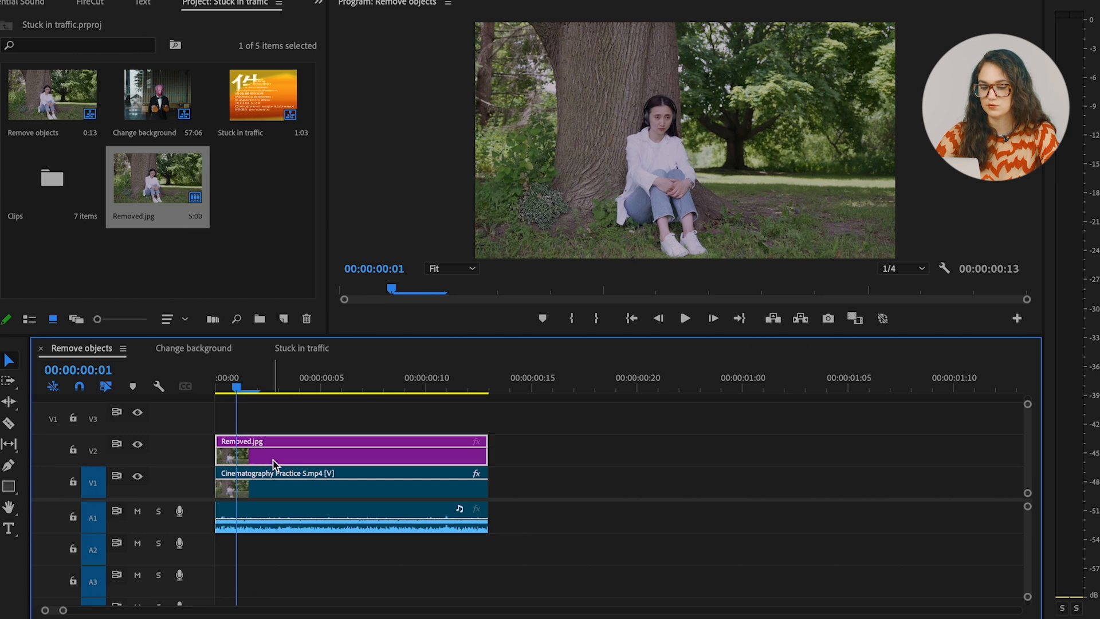
pyautogui.click(321, 4)
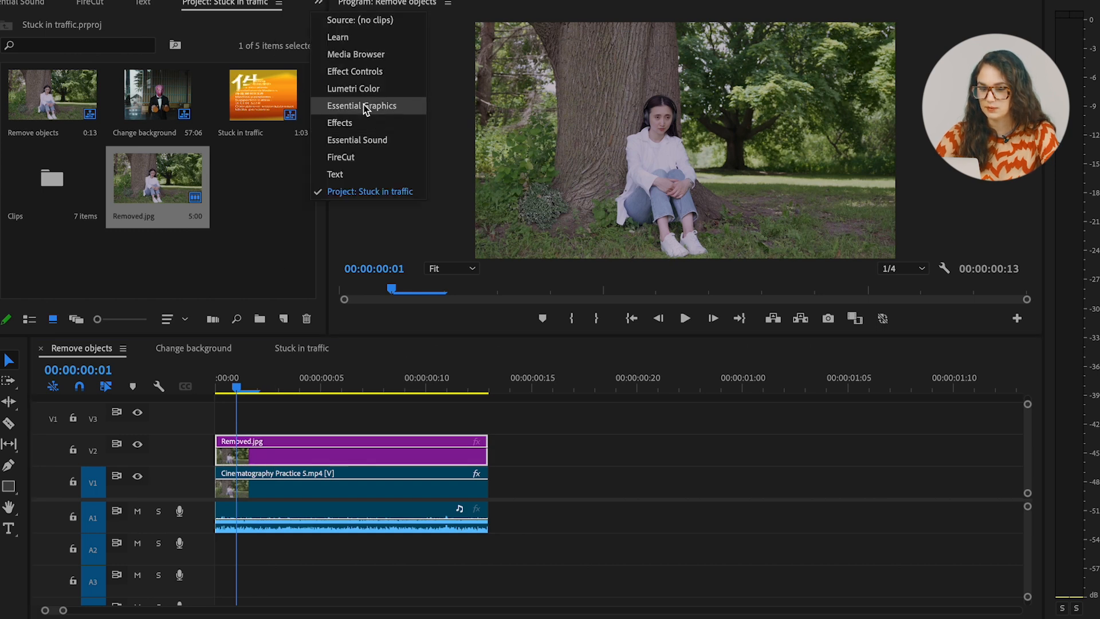
pyautogui.click(371, 73)
pyautogui.click(73, 211)
pyautogui.click(527, 201)
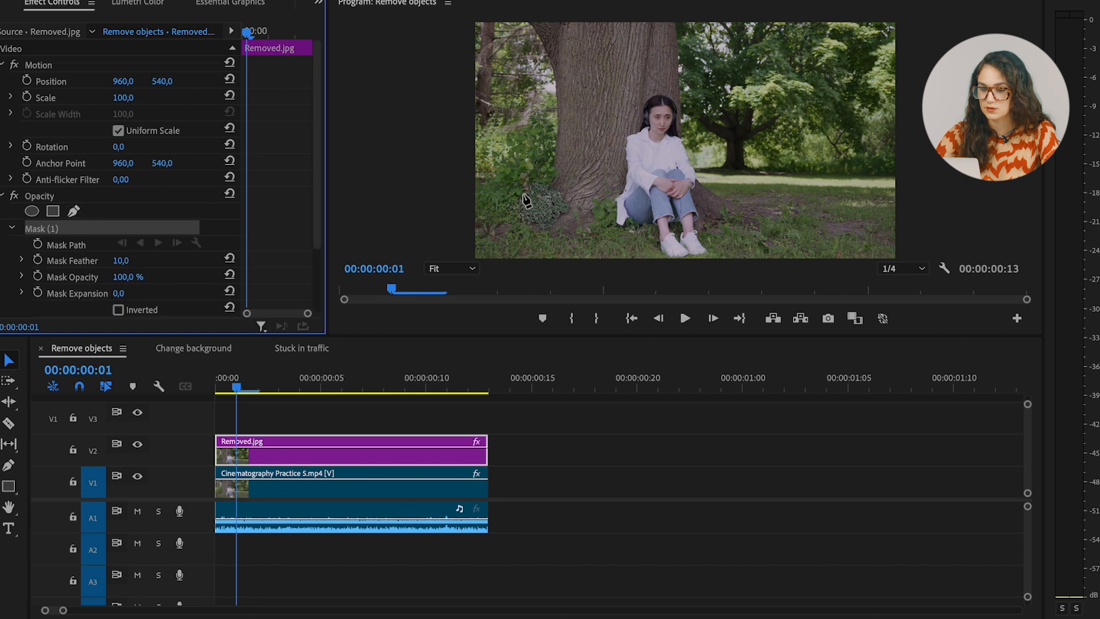
pyautogui.click(560, 164)
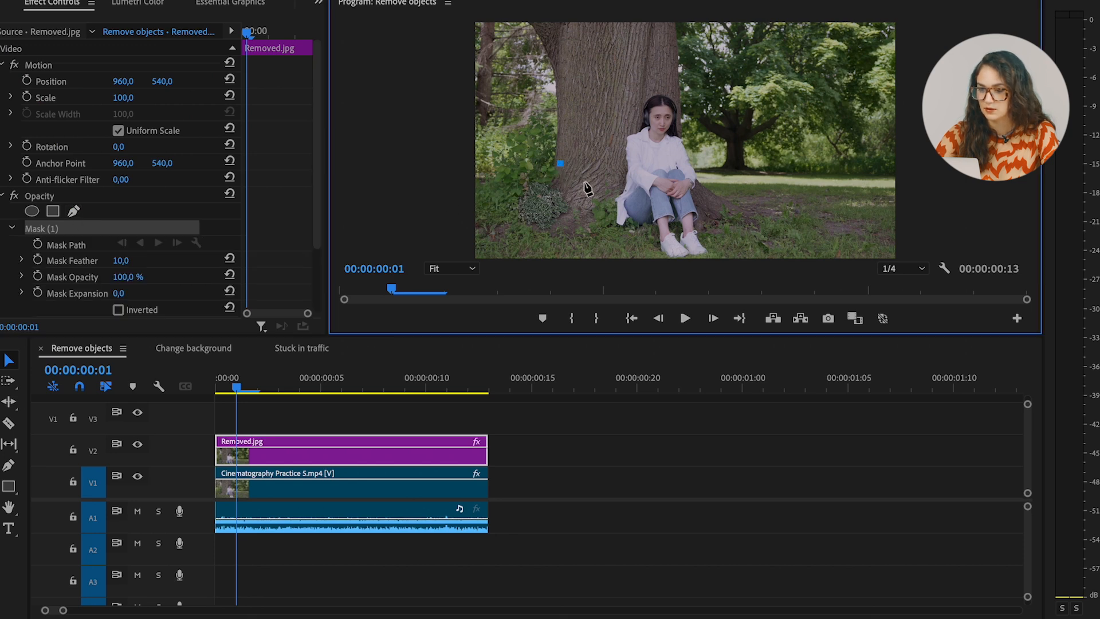
pyautogui.click(583, 228)
pyautogui.click(532, 256)
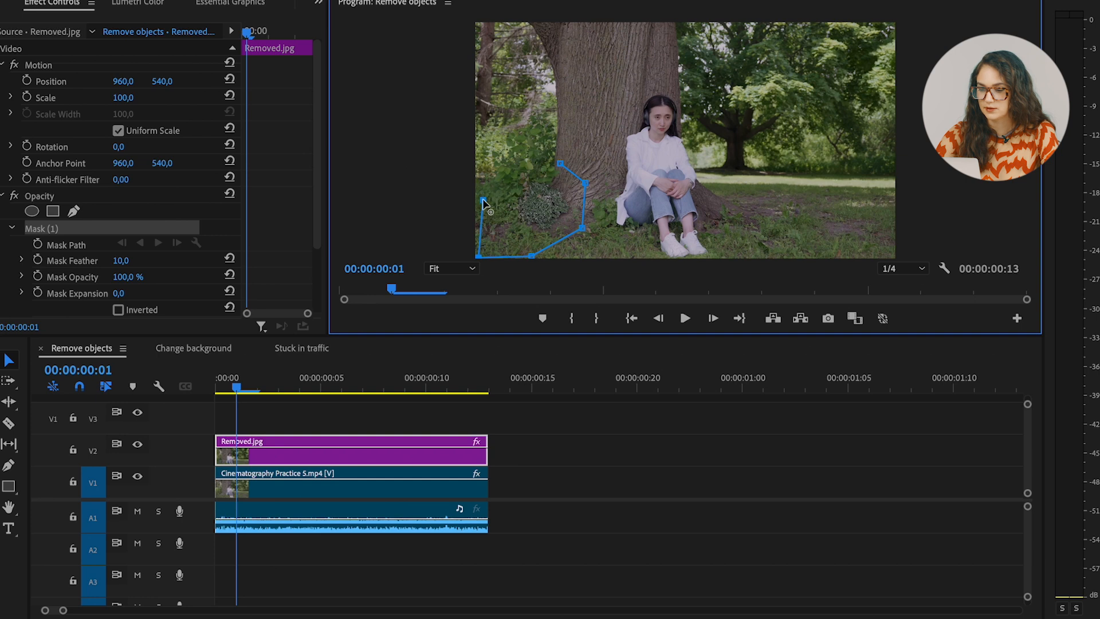
pyautogui.click(560, 150)
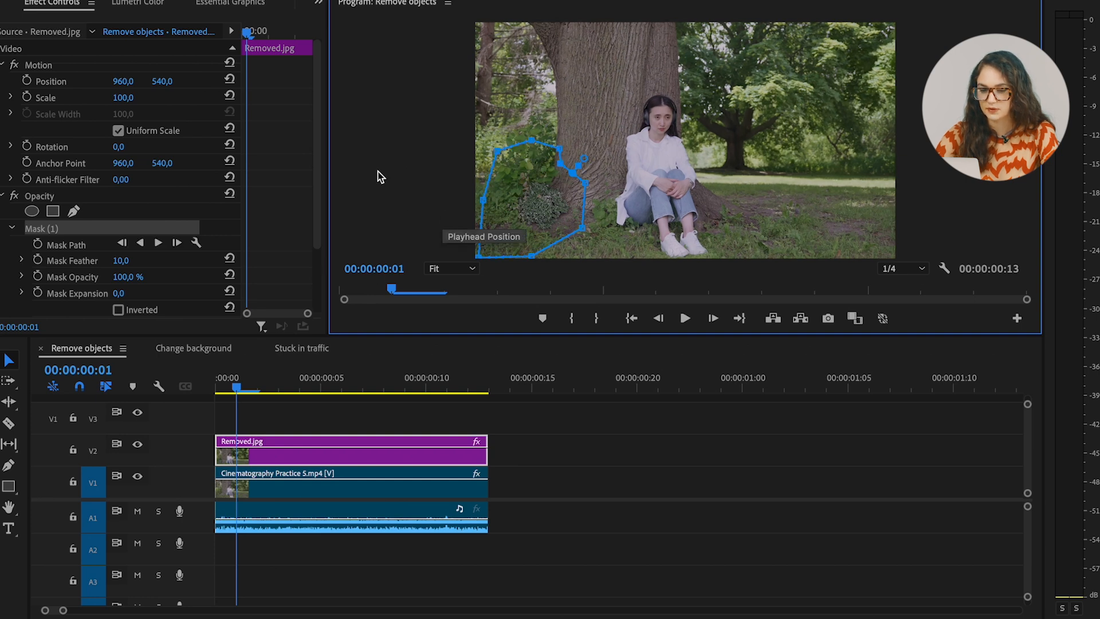
# Set the mask's feather to 114 and preview the composited shot at 00:00:00:02
pyautogui.moveTo(118, 260); pyautogui.dragTo(163, 261)
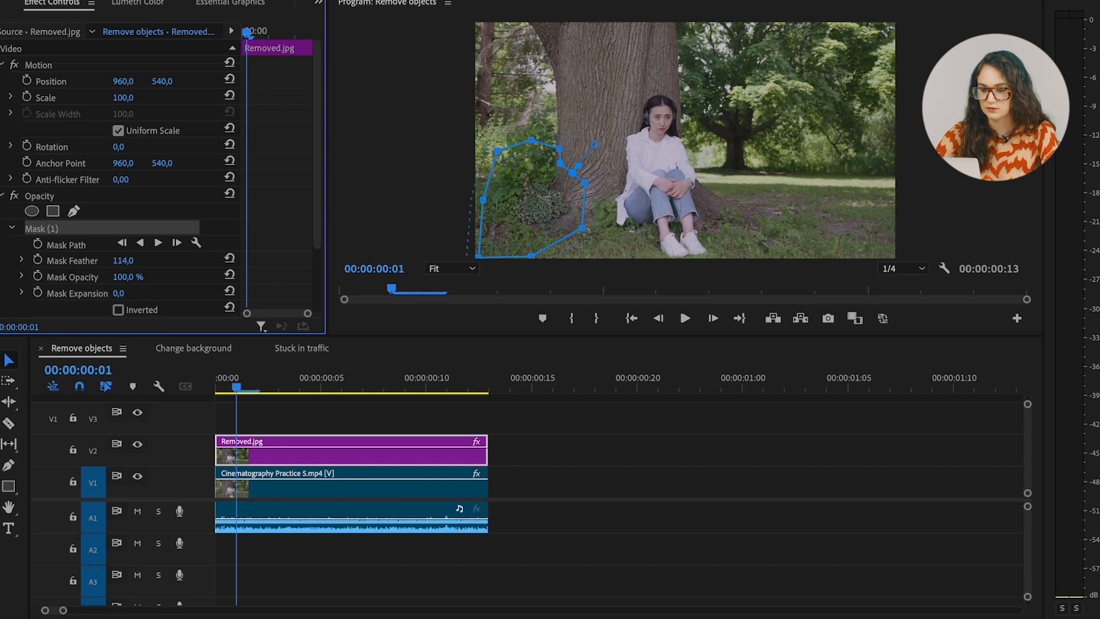
pyautogui.click(534, 445)
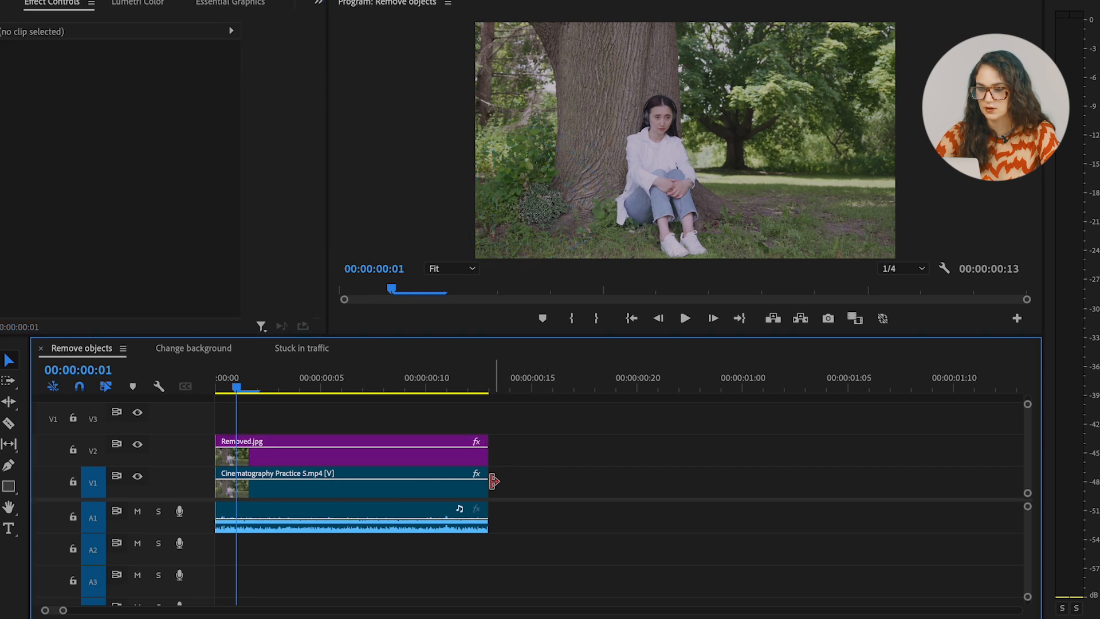
pyautogui.moveTo(246, 385)
pyautogui.mouseDown()
pyautogui.moveTo(319, 385)
pyautogui.moveTo(235, 383)
pyautogui.moveTo(258, 382)
pyautogui.mouseUp()
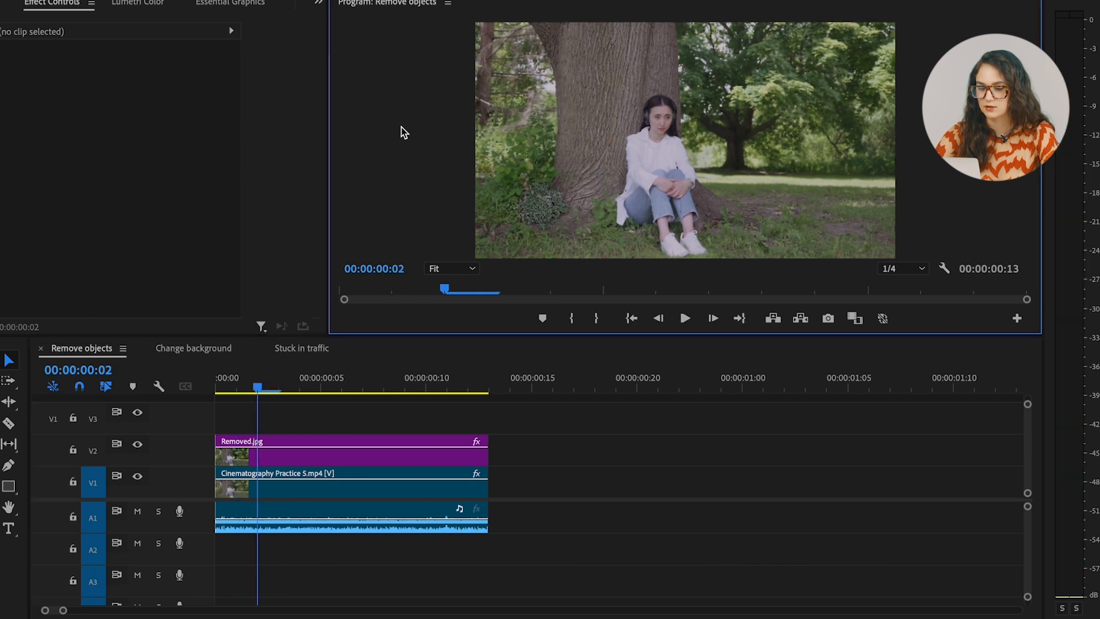
pyautogui.press('`')
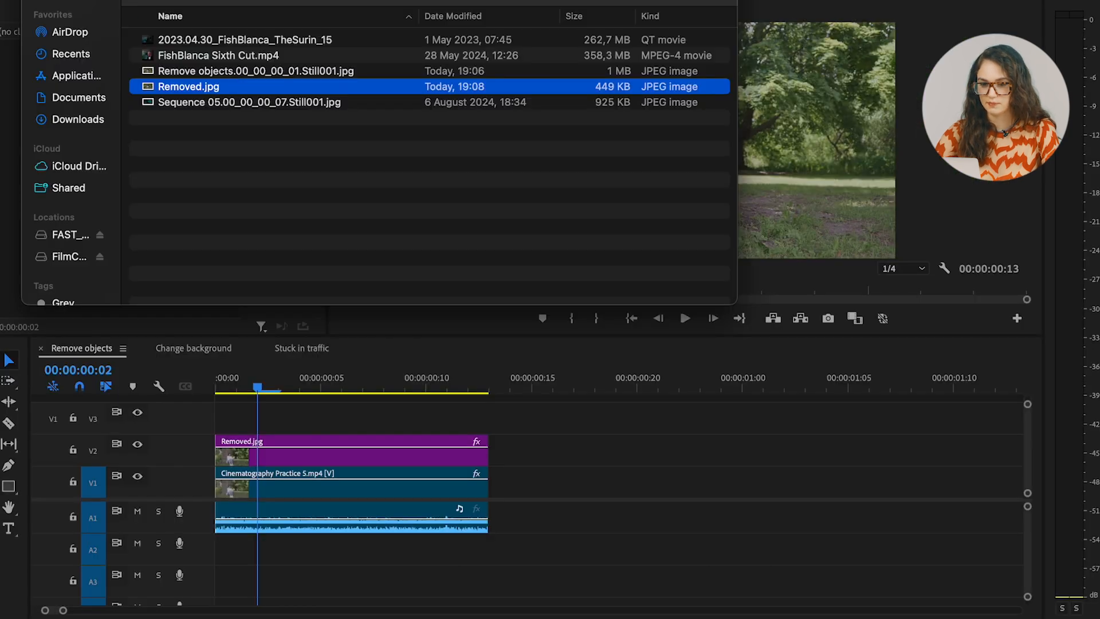
# Preview final.jpg full screen and examine the foliage beside the tree up close
pyautogui.click(138, 0)
pyautogui.doubleClick(186, 45)
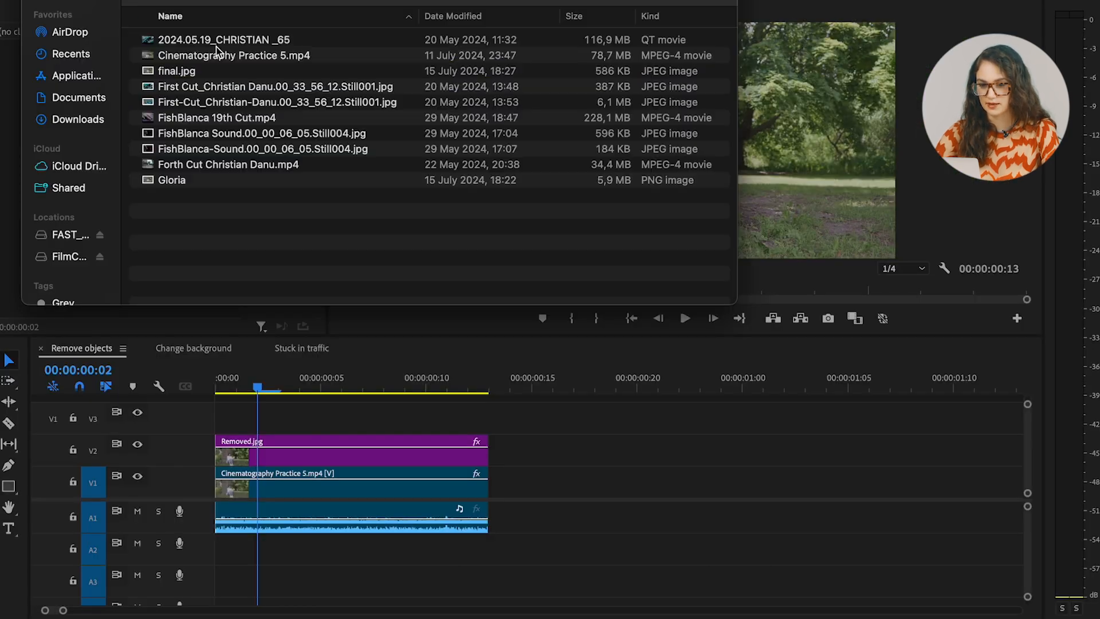
pyautogui.click(190, 182)
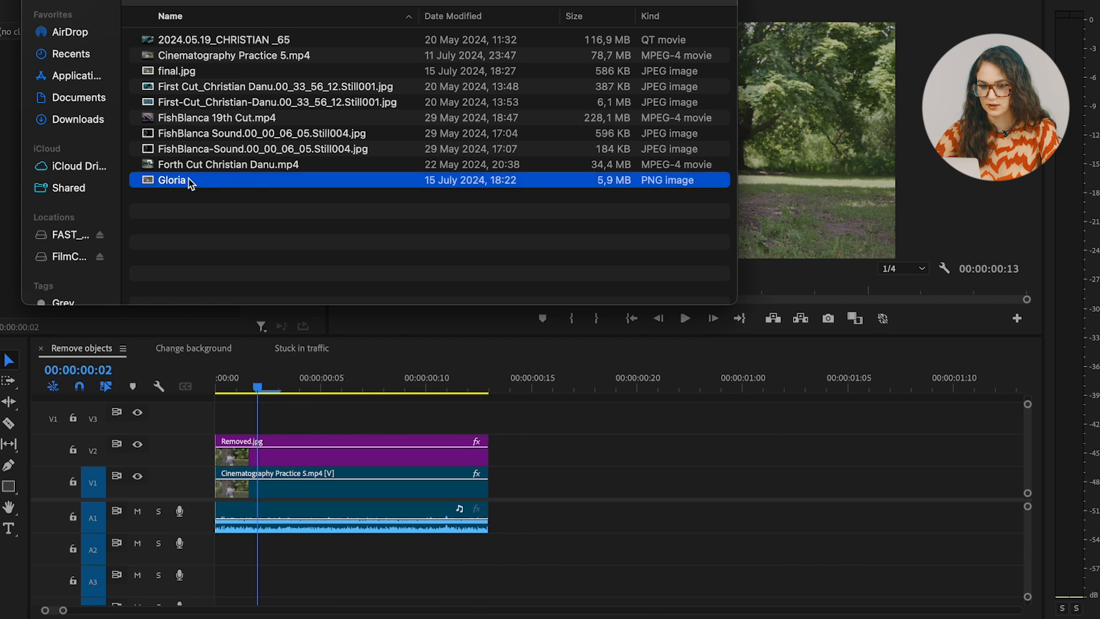
pyautogui.click(207, 72)
pyautogui.press('space')
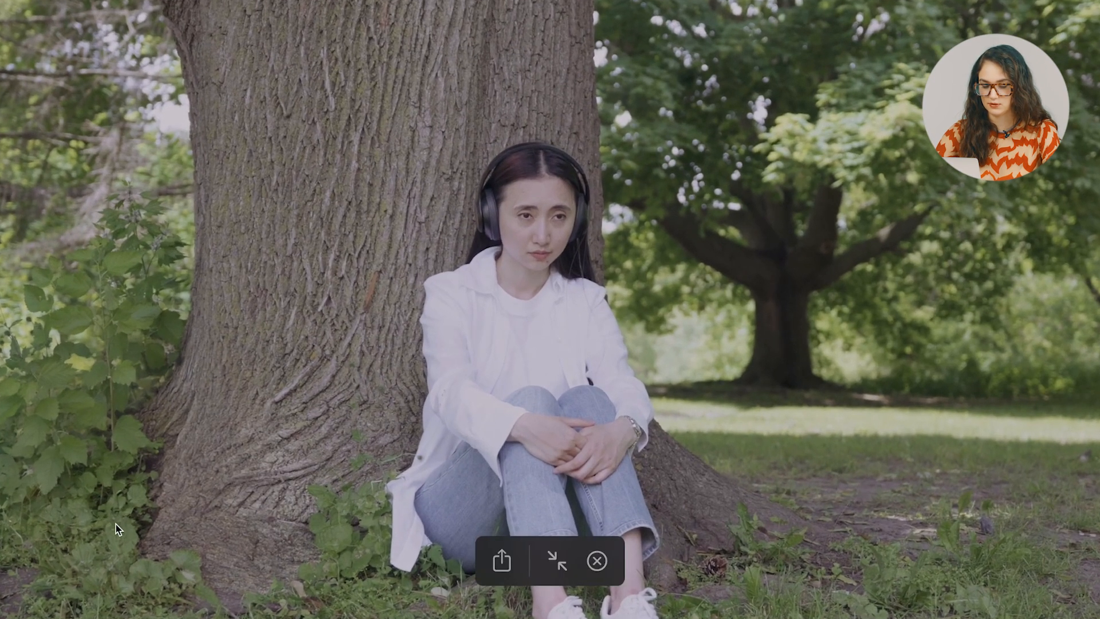
pyautogui.scroll(10, 118, 530)
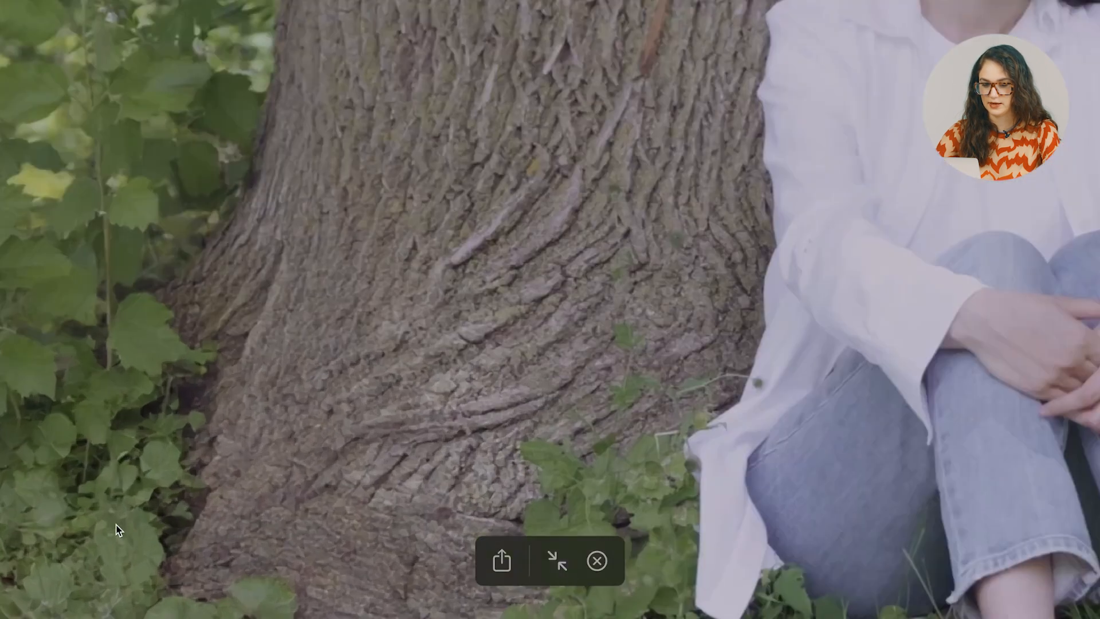
pyautogui.scroll(5, 117, 530)
pyautogui.scroll(-15, 259, 331)
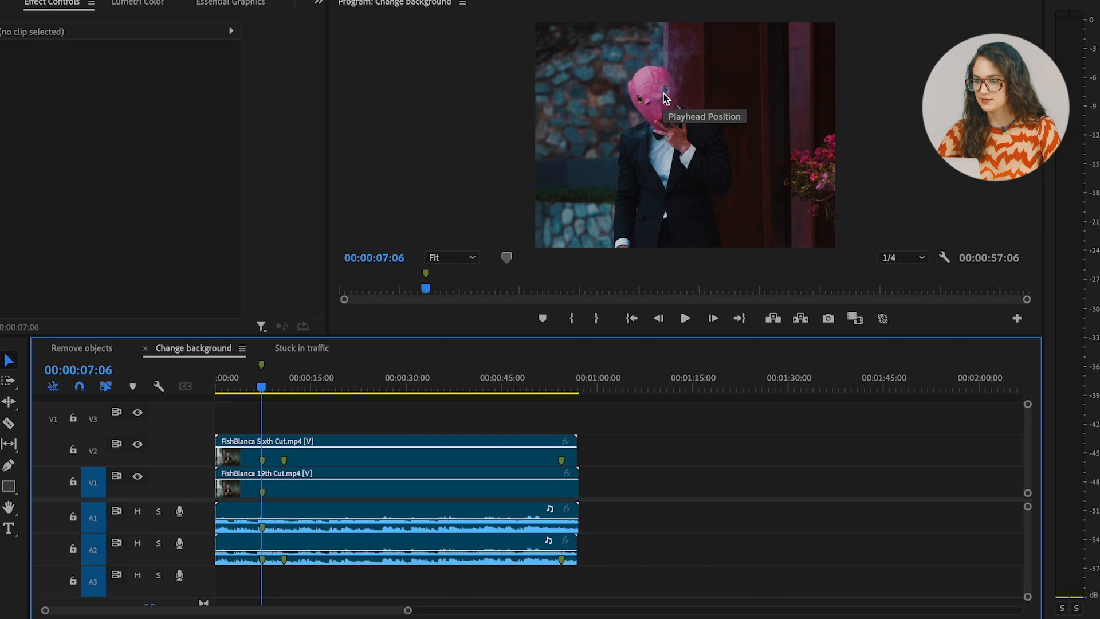
# Review the pink-masked man's shot in the Change background sequence with the program monitor enlarged, and park the playhead at 00:00:07:06
pyautogui.press('`')
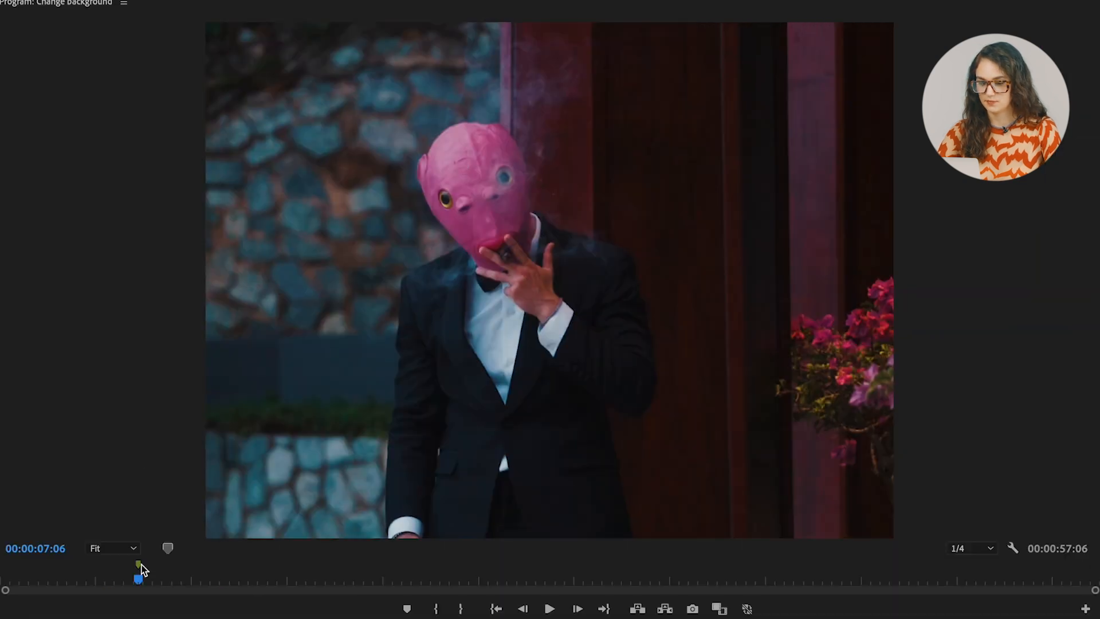
pyautogui.moveTo(138, 581); pyautogui.dragTo(88, 611)
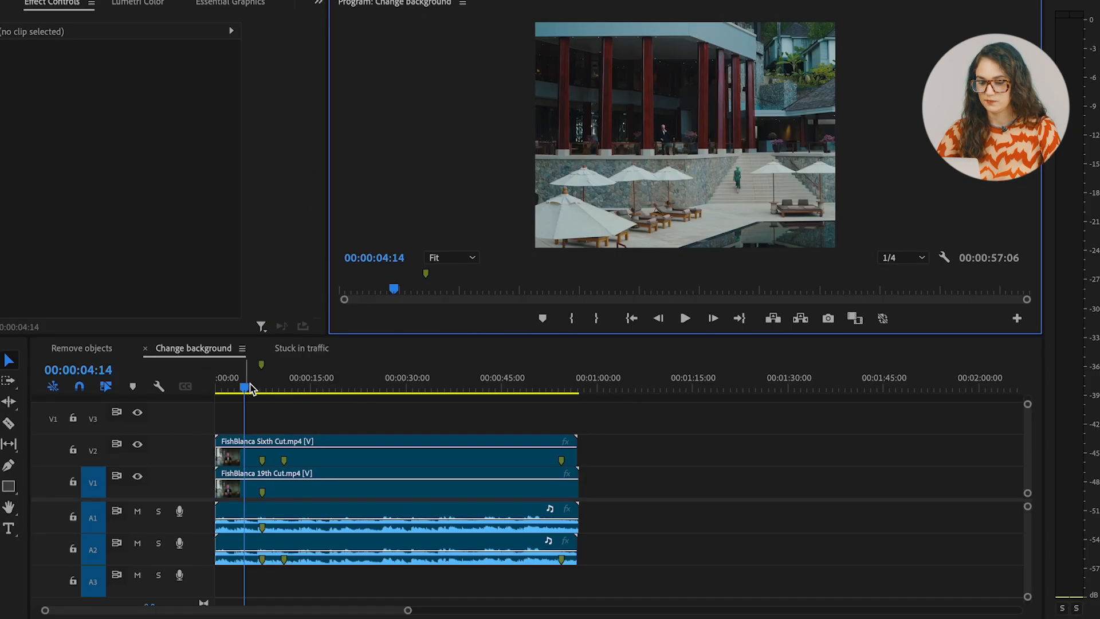
pyautogui.moveTo(246, 385); pyautogui.dragTo(264, 389)
pyautogui.scroll(5, 260, 470)
pyautogui.hscroll(-3, 261, 471)
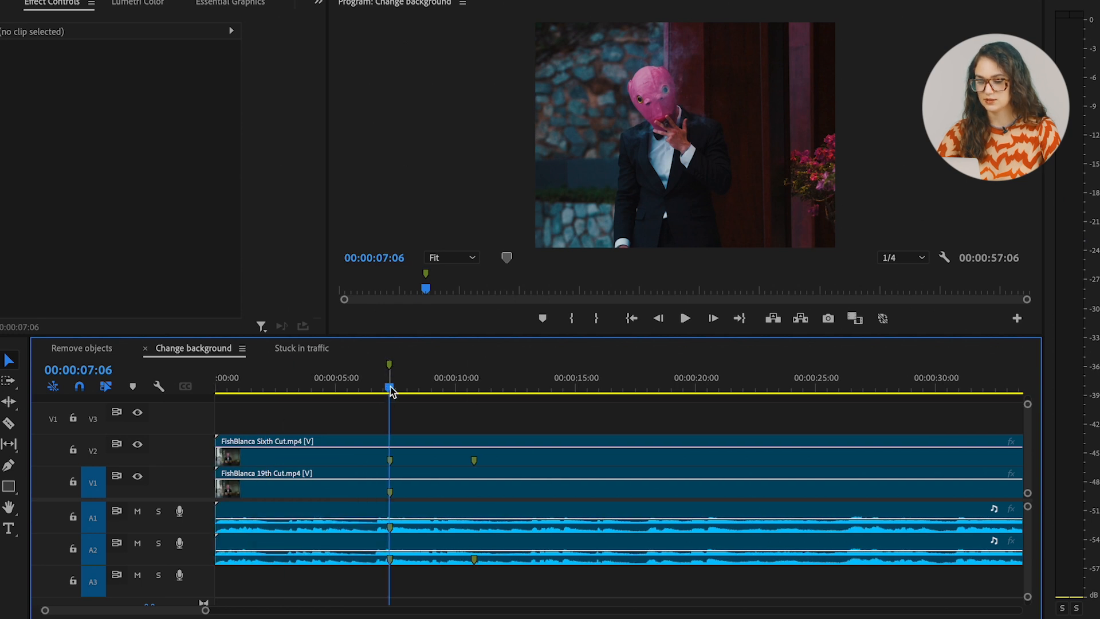
pyautogui.moveTo(391, 386)
pyautogui.mouseDown()
pyautogui.moveTo(227, 381)
pyautogui.moveTo(389, 384)
pyautogui.mouseUp()
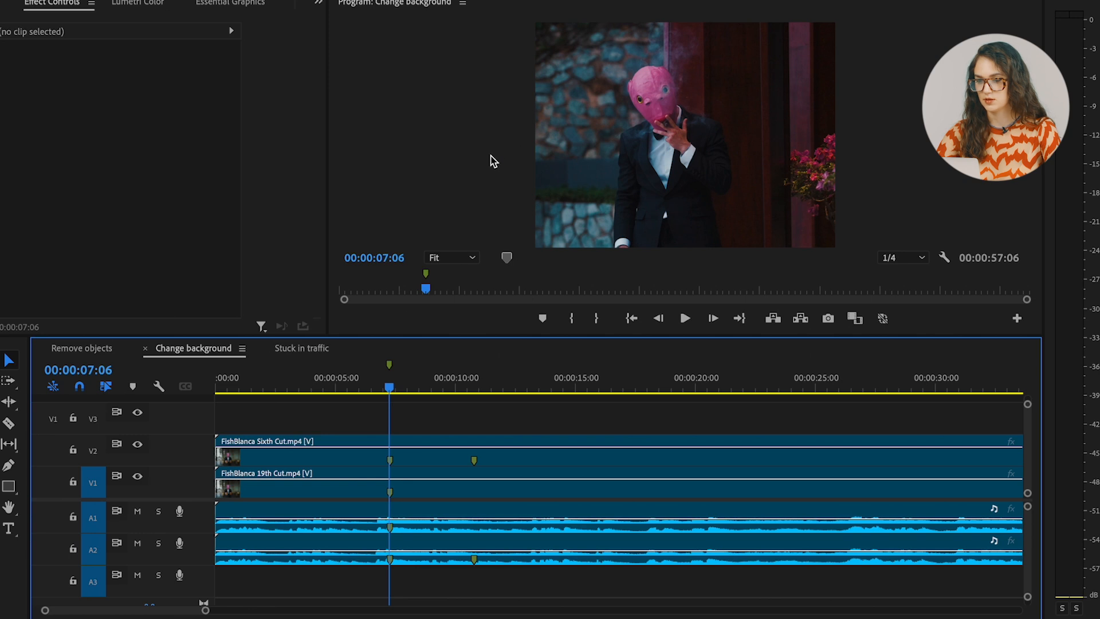
pyautogui.click(400, 178)
pyautogui.press('`')
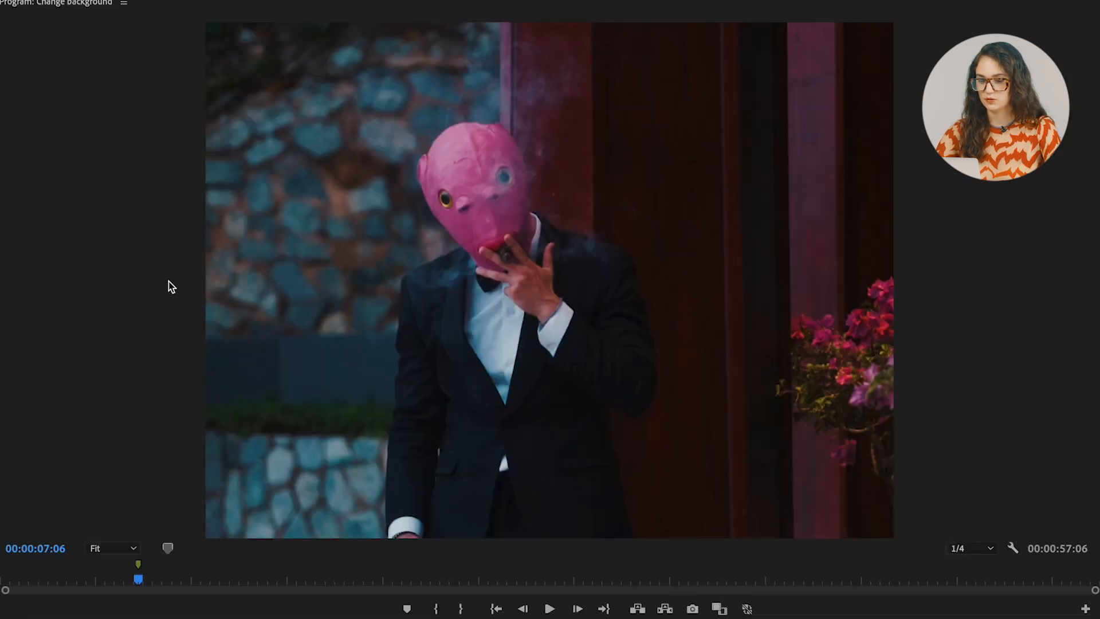
pyautogui.press('`')
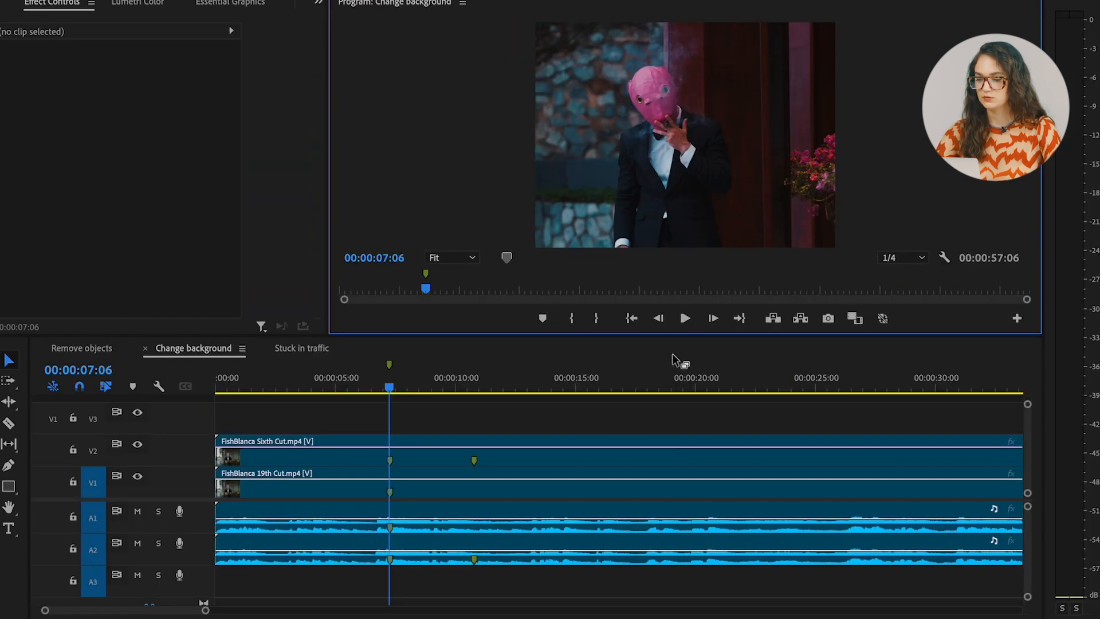
# Export the frame at 00:00:07:06 of the Change background sequence as a still into the Media folder
pyautogui.click(828, 318)
pyautogui.scroll(1, 508, 510)
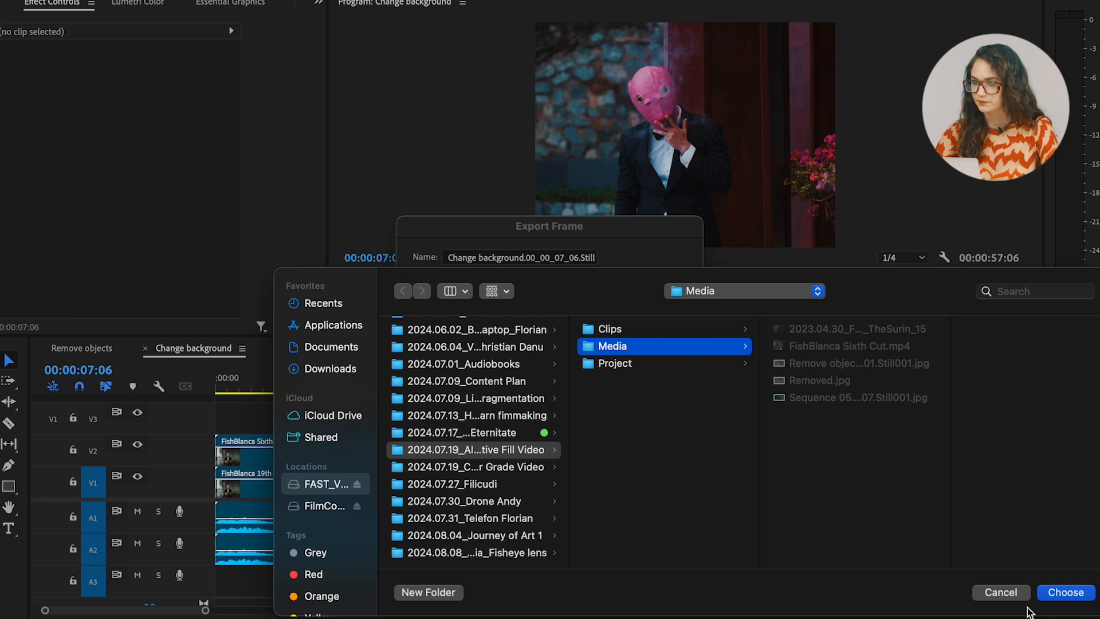
pyautogui.click(1065, 595)
pyautogui.click(650, 369)
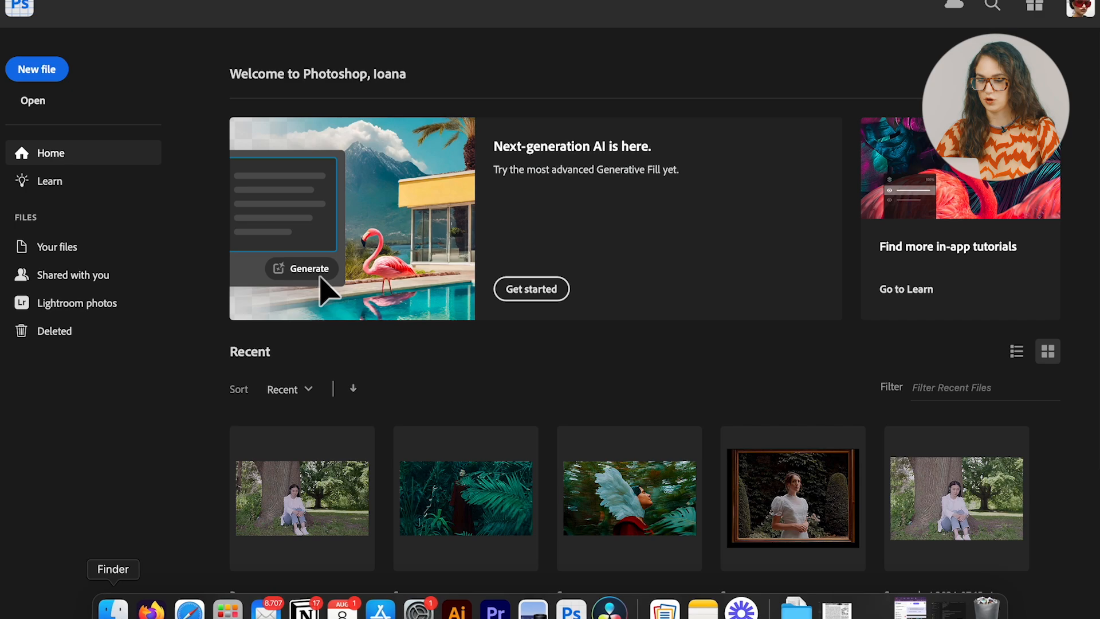
# Open Change background.00_00_07_06.Still001.jpg in Photoshop and lasso the stone wall background along the masked man's outline
pyautogui.press('super+o')
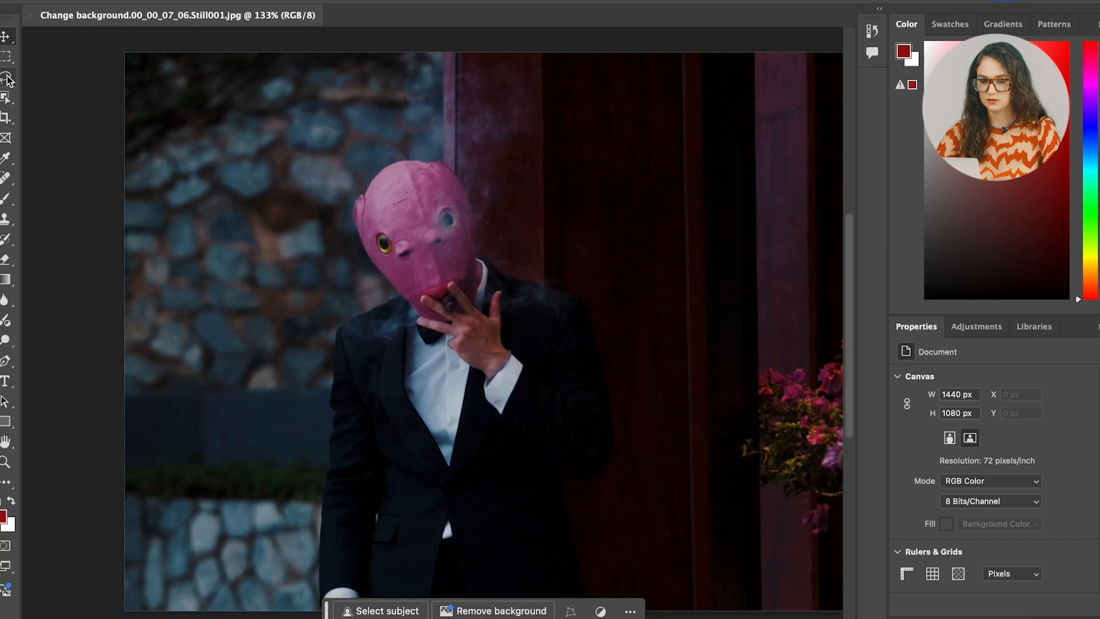
pyautogui.click(7, 79)
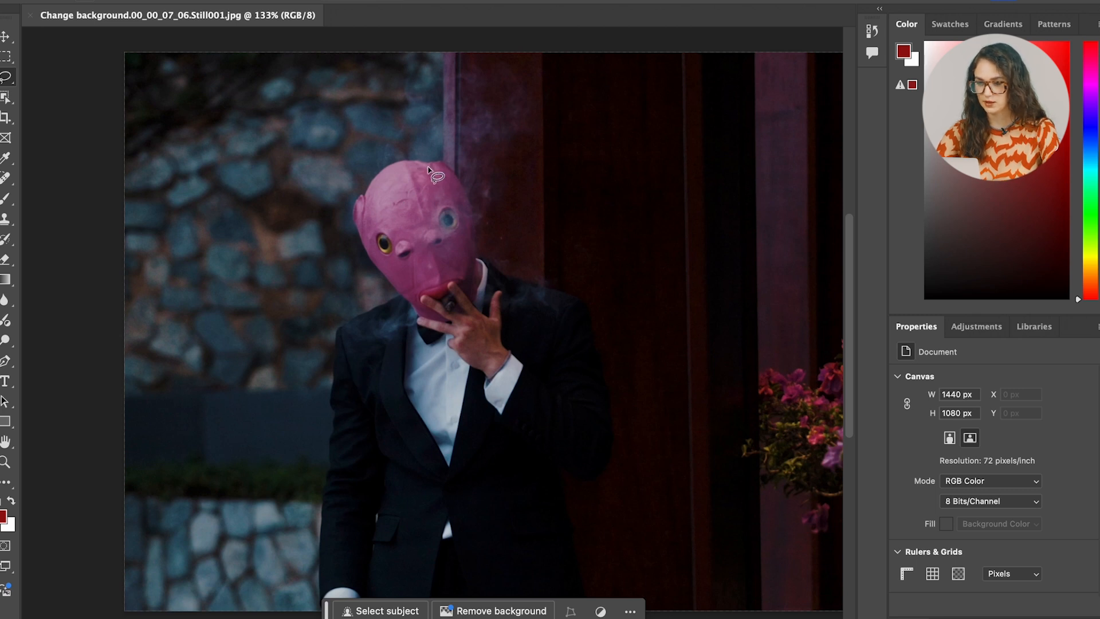
pyautogui.moveTo(410, 164)
pyautogui.mouseDown()
pyautogui.moveTo(446, 152)
pyautogui.moveTo(445, 42)
pyautogui.moveTo(322, 58)
pyautogui.mouseUp()
pyautogui.moveTo(219, 51)
pyautogui.mouseDown()
pyautogui.moveTo(135, 44)
pyautogui.moveTo(106, 197)
pyautogui.moveTo(103, 531)
pyautogui.moveTo(123, 611)
pyautogui.moveTo(287, 615)
pyautogui.moveTo(323, 579)
pyautogui.moveTo(344, 331)
pyautogui.moveTo(404, 298)
pyautogui.moveTo(370, 255)
pyautogui.moveTo(358, 212)
pyautogui.moveTo(408, 166)
pyautogui.moveTo(442, 162)
pyautogui.mouseUp()
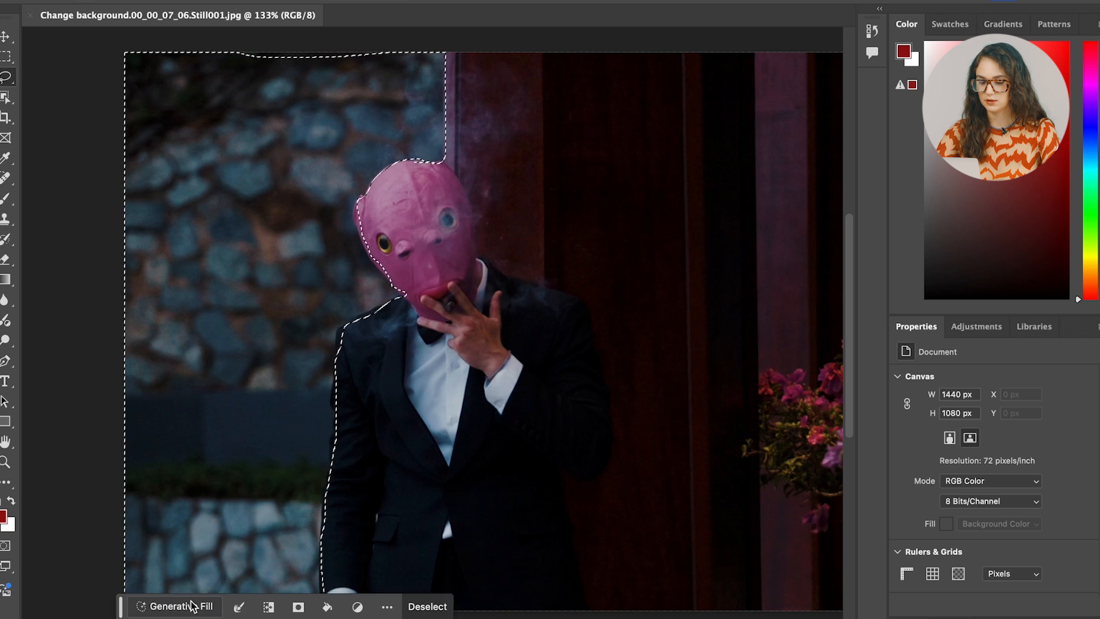
# Apply Generative Fill to the selected background with the prompt "glass building tropical plants"
pyautogui.click(190, 606)
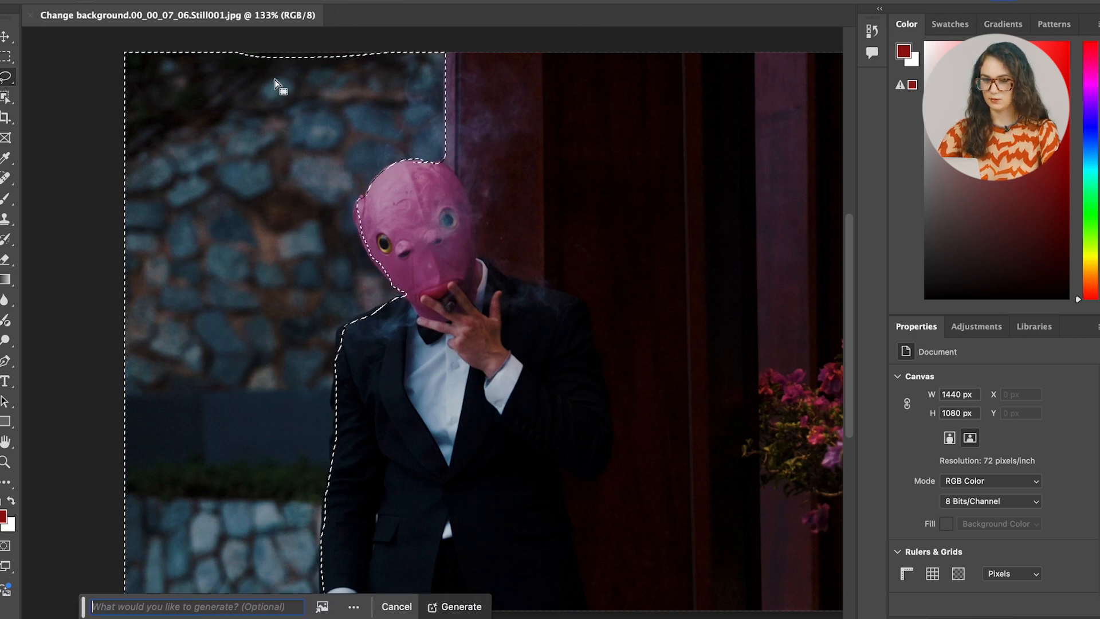
pyautogui.click(184, 606)
pyautogui.write('glass ')
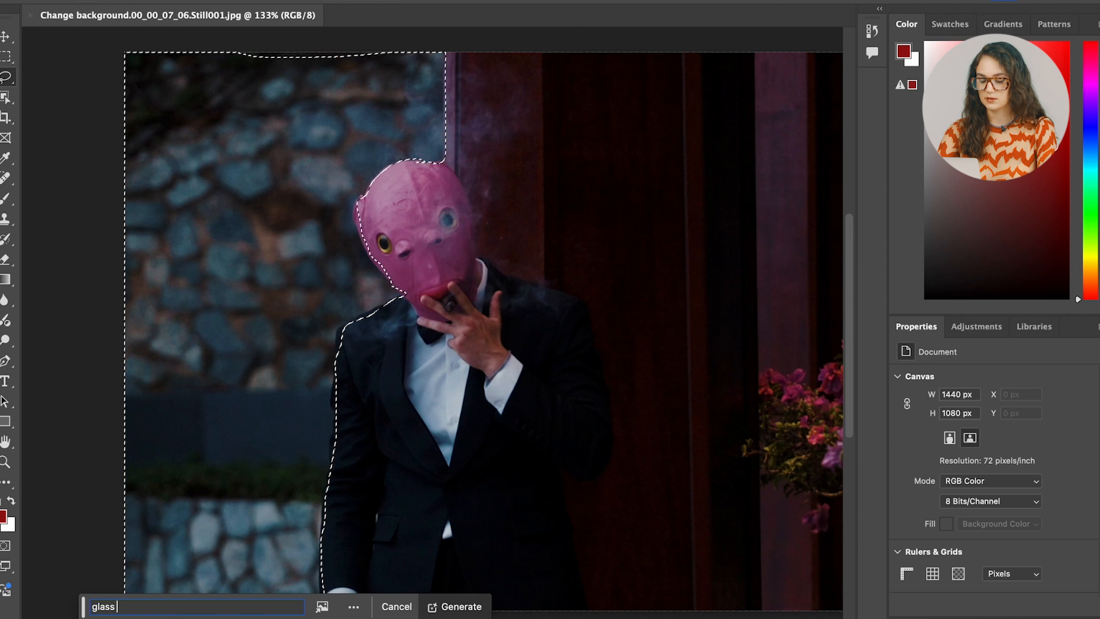
pyautogui.write('building')
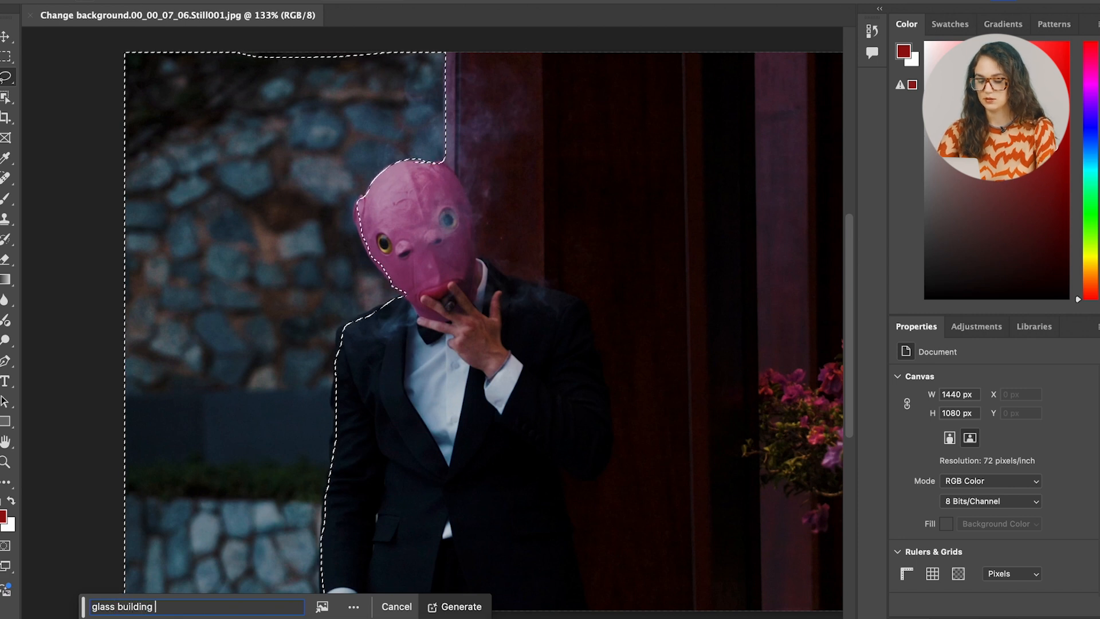
pyautogui.write(' tropic')
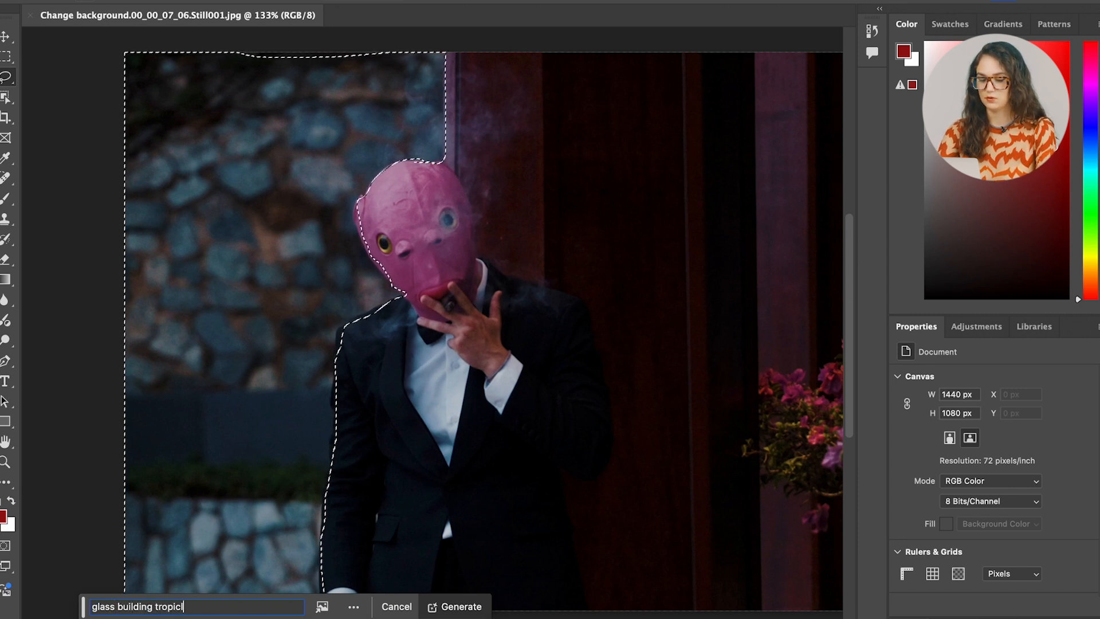
pyautogui.write('al plants')
pyautogui.press('Return')
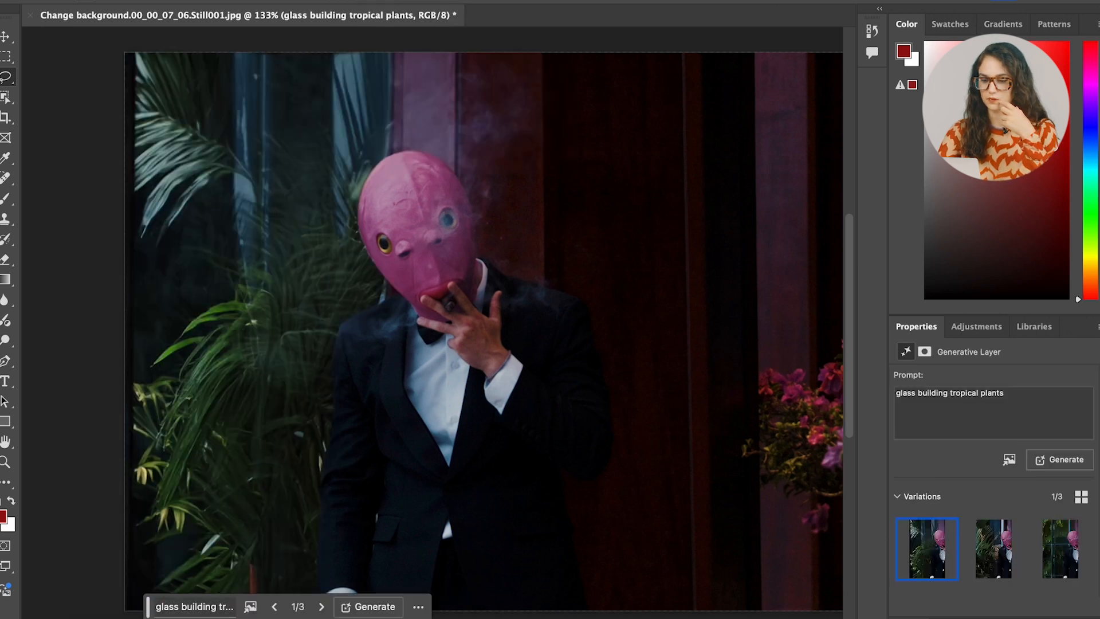
# Compare the generated tropical plant backgrounds and choose the second variation
pyautogui.click(322, 607)
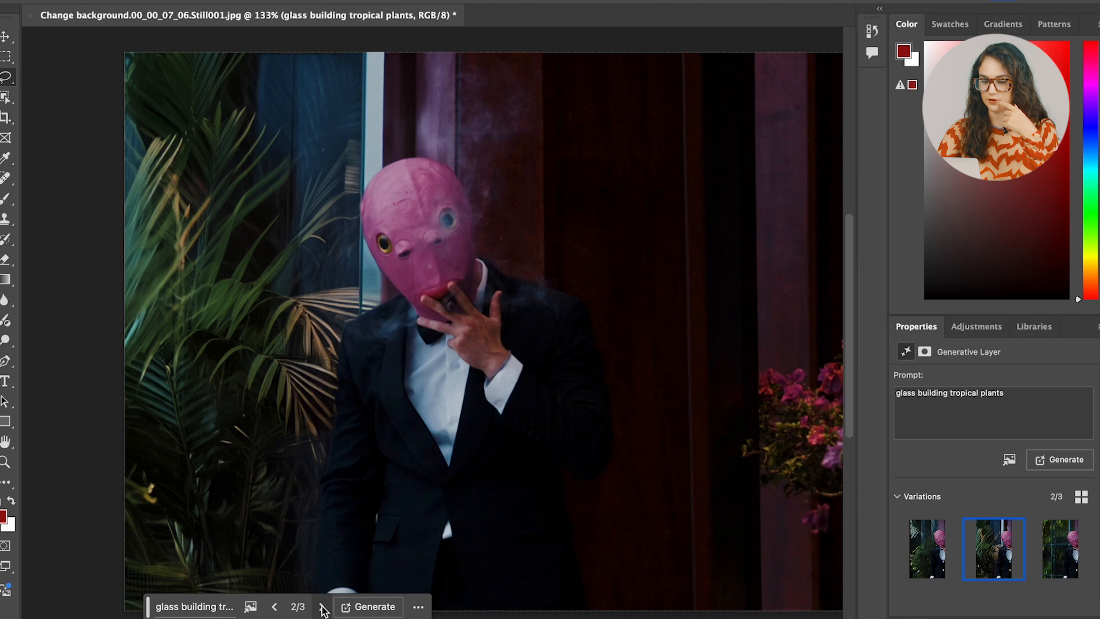
pyautogui.click(322, 608)
pyautogui.click(322, 607)
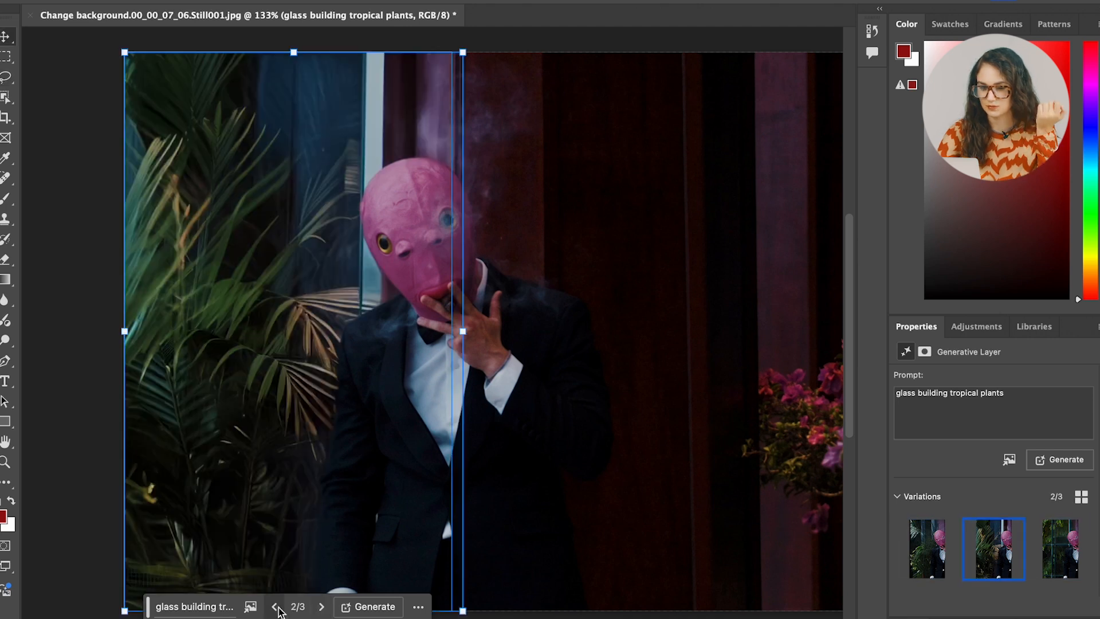
pyautogui.click(275, 608)
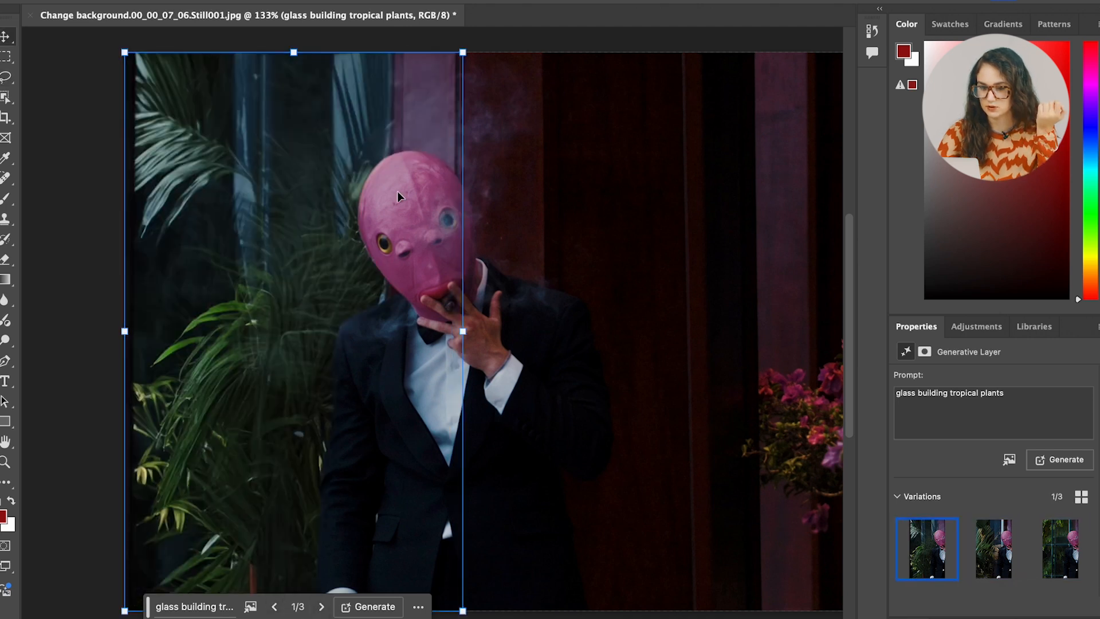
pyautogui.click(321, 607)
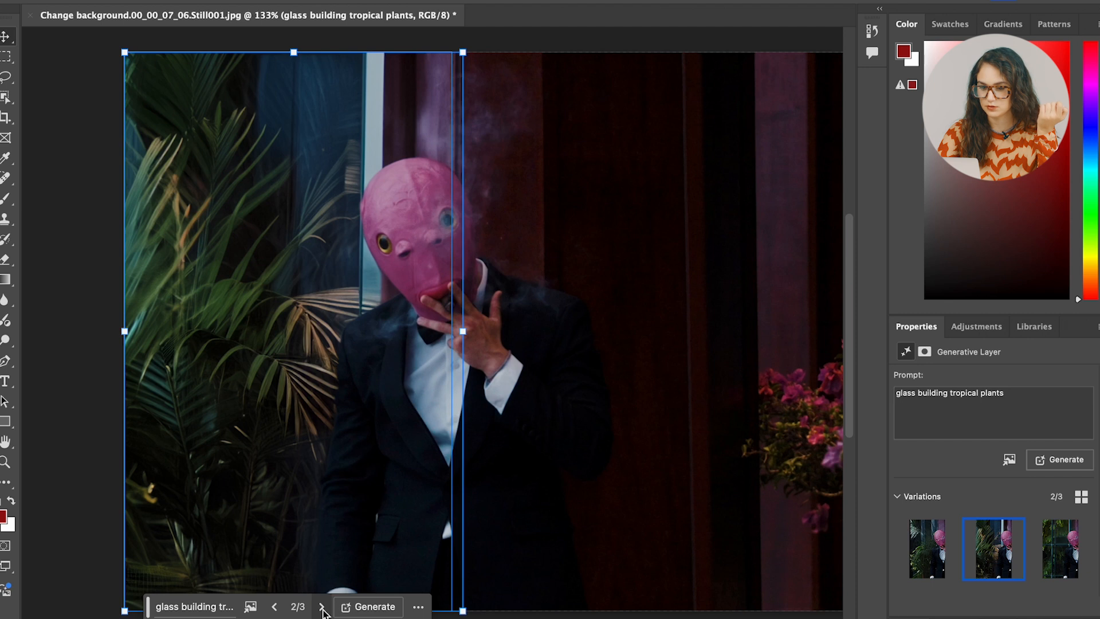
pyautogui.click(419, 607)
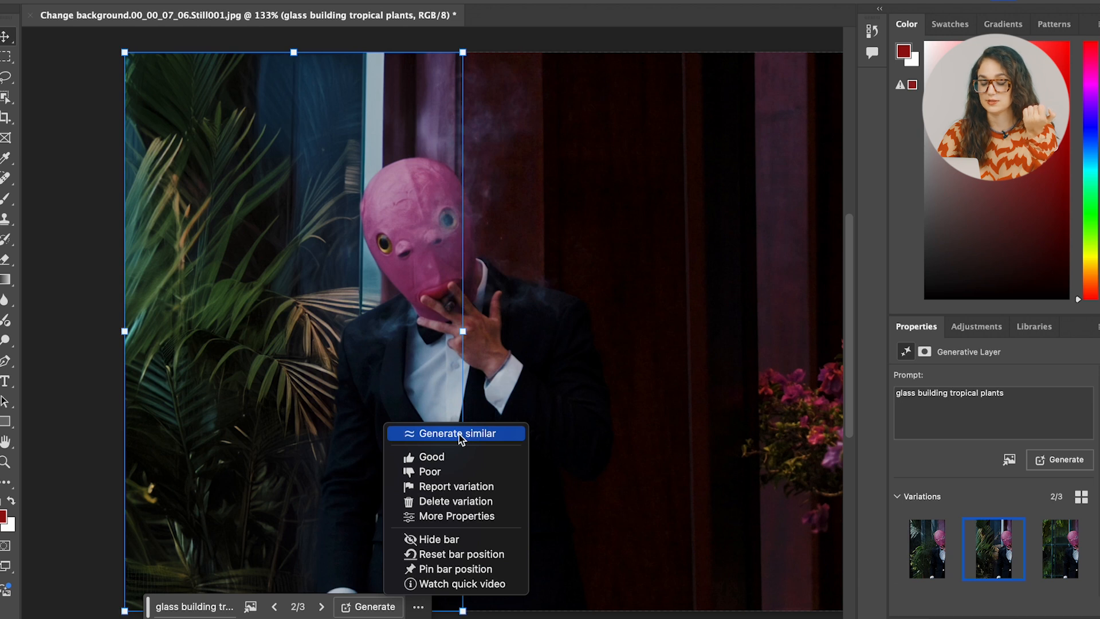
pyautogui.click(562, 476)
# Regenerate the background with the prompt "blured glass building and plants"
pyautogui.click(210, 609)
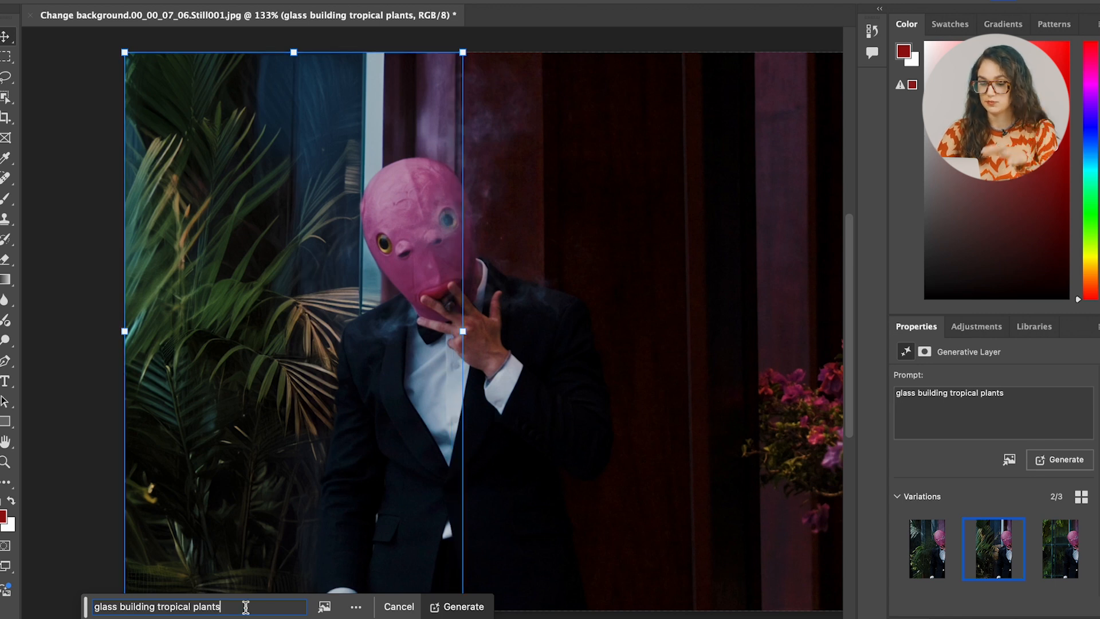
pyautogui.press('super+a')
pyautogui.write('blu')
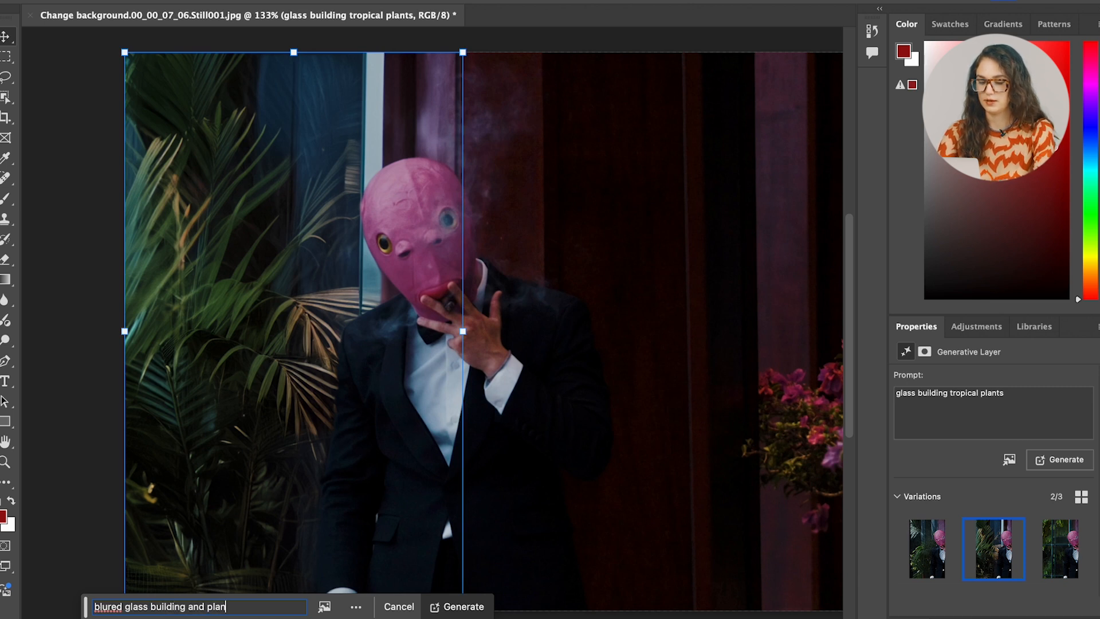
pyautogui.write('ts')
pyautogui.press('Return')
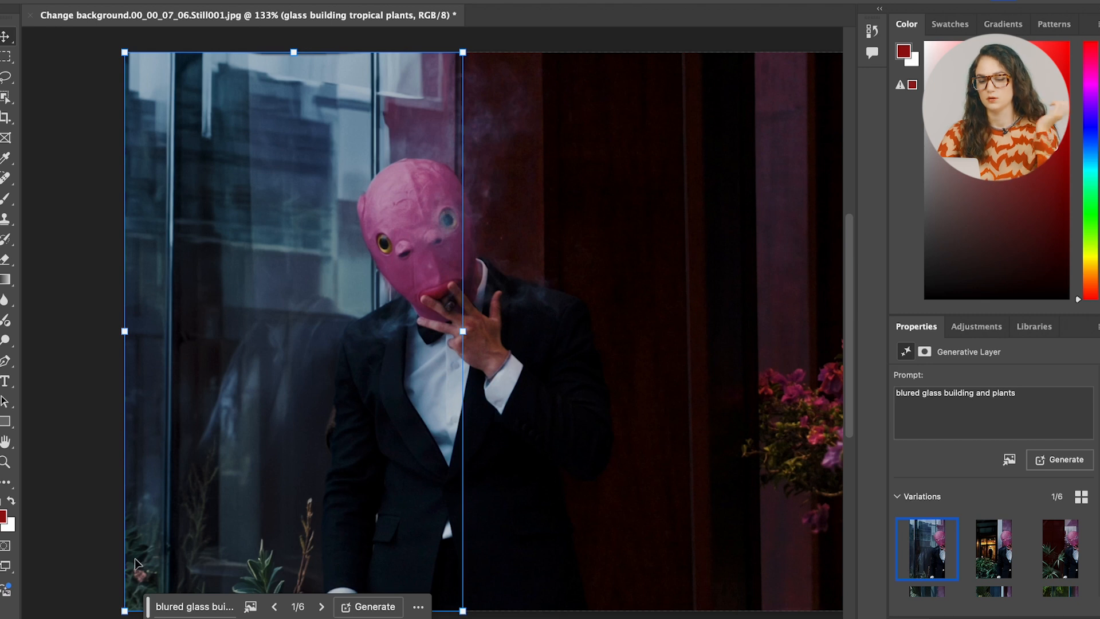
# Compare the background variations, keep the first one of the new prompt, and deselect the generative layer
pyautogui.click(323, 607)
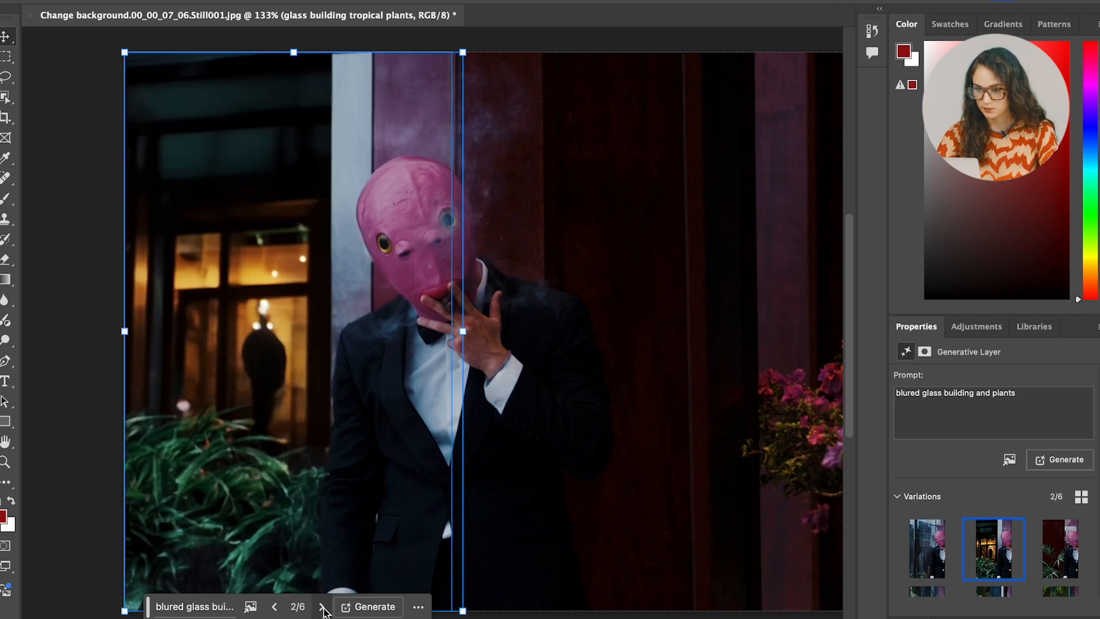
pyautogui.click(323, 607)
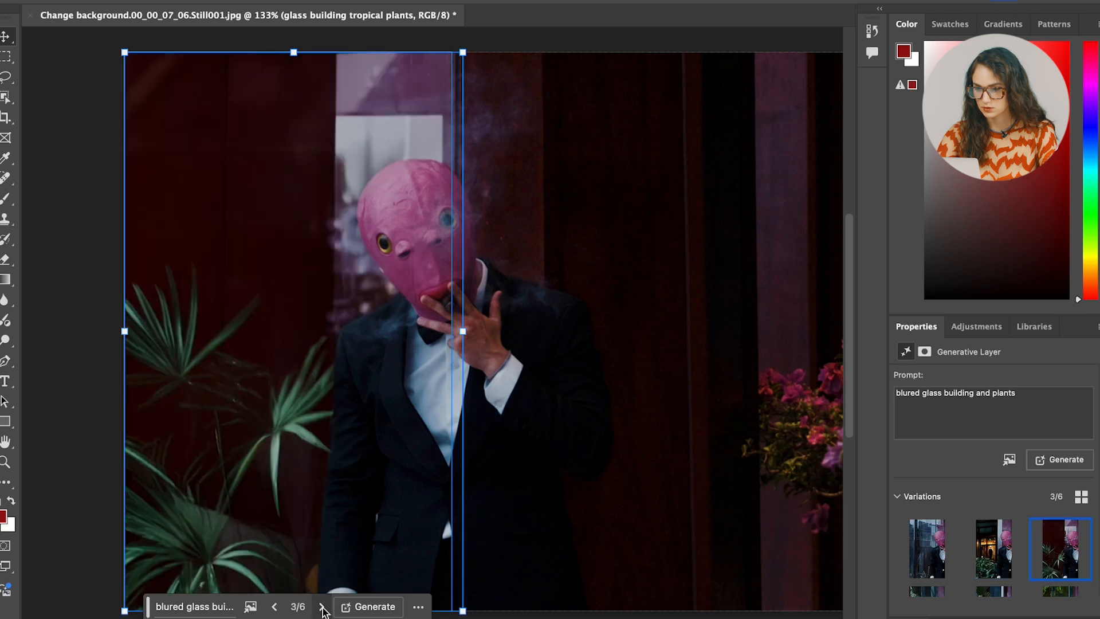
pyautogui.click(323, 609)
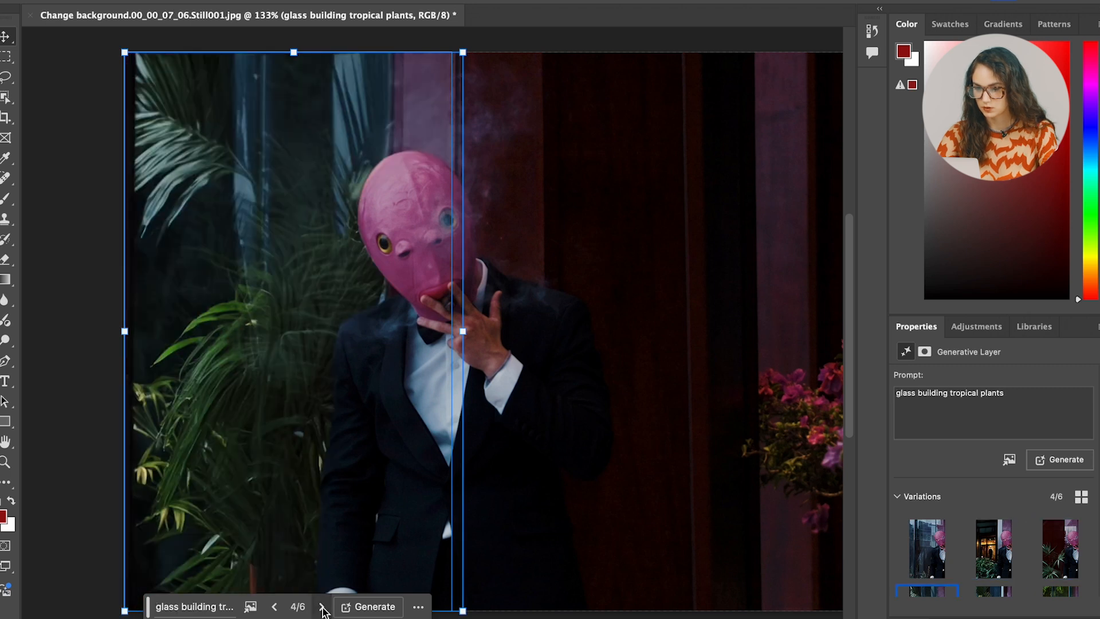
pyautogui.click(323, 609)
pyautogui.click(275, 609)
pyautogui.click(276, 609)
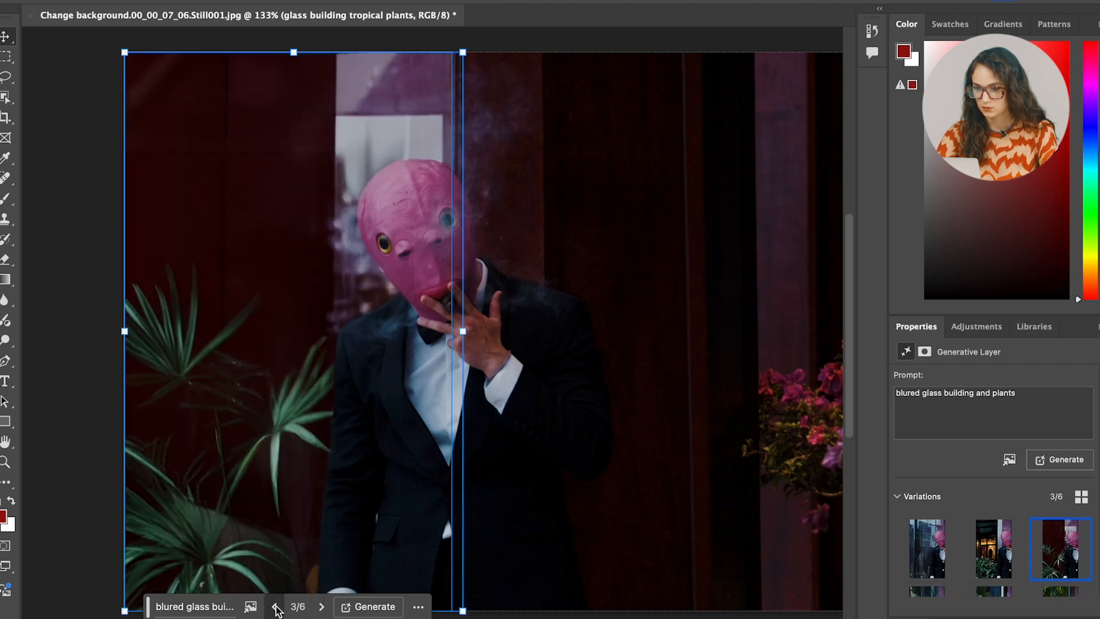
pyautogui.click(276, 609)
pyautogui.click(276, 609)
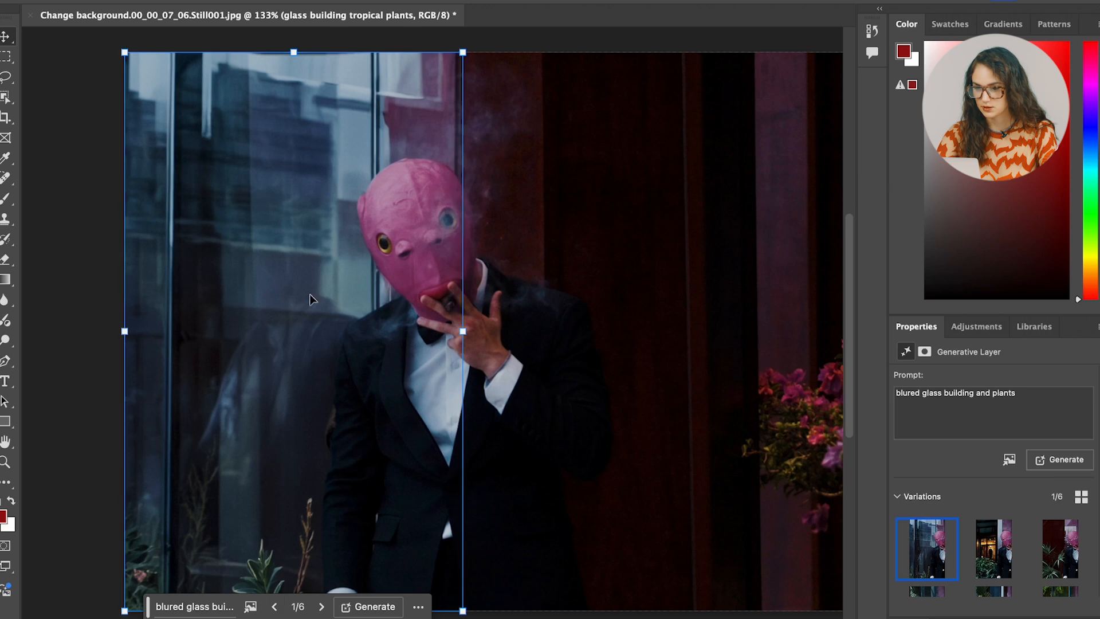
pyautogui.click(78, 140)
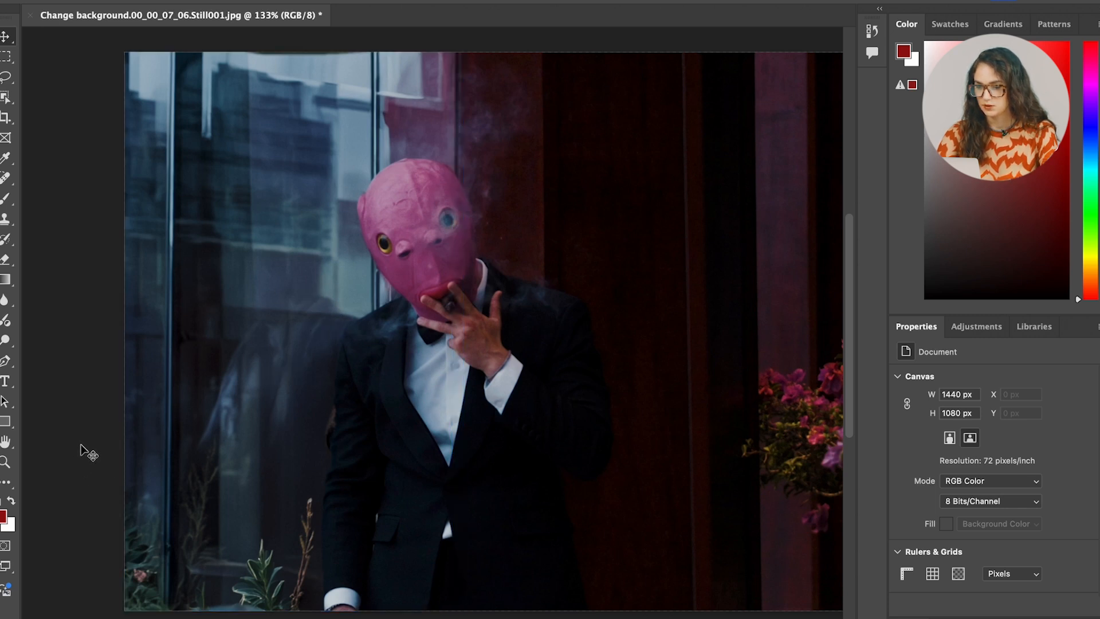
# Generate similar variations of the first "blured glass building and plants" background on the generative layer
pyautogui.scroll(-3, 220, 413)
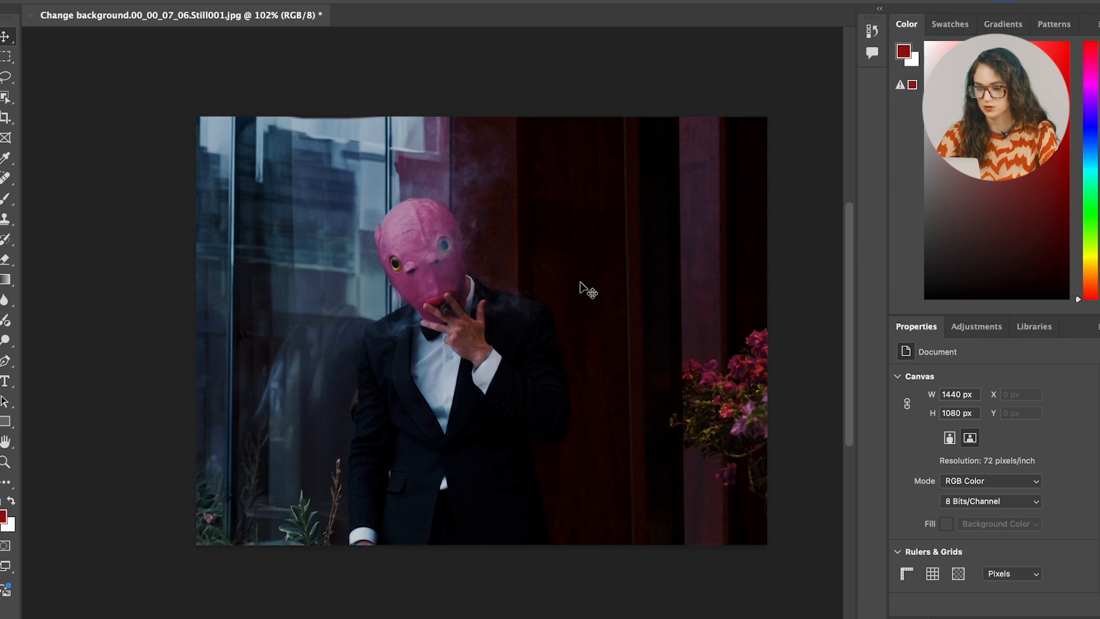
pyautogui.click(407, 309)
pyautogui.click(453, 567)
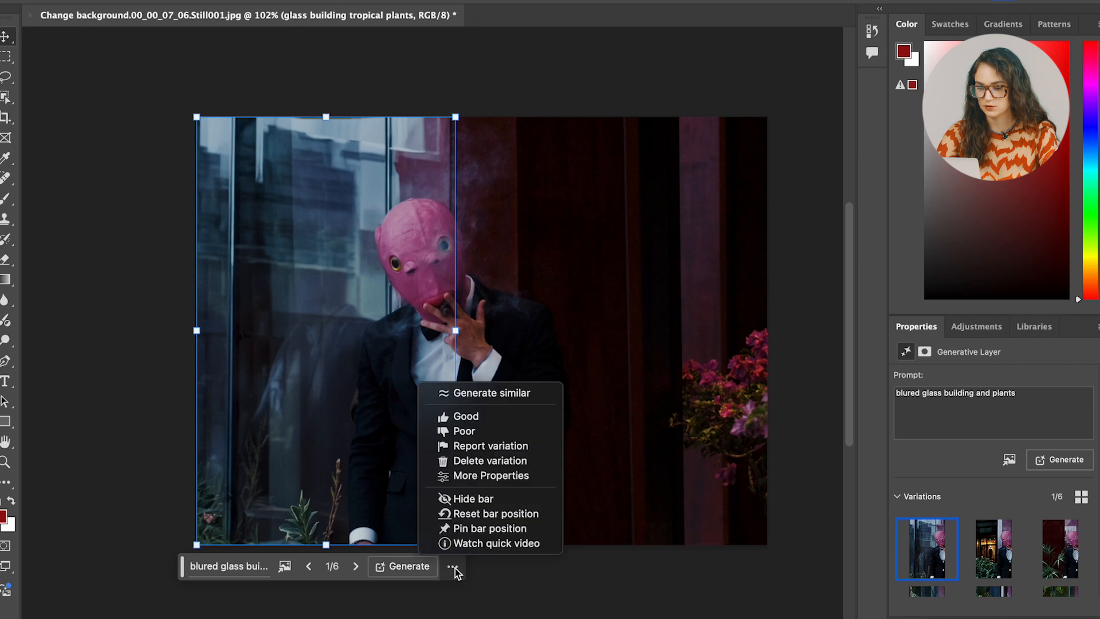
pyautogui.click(497, 394)
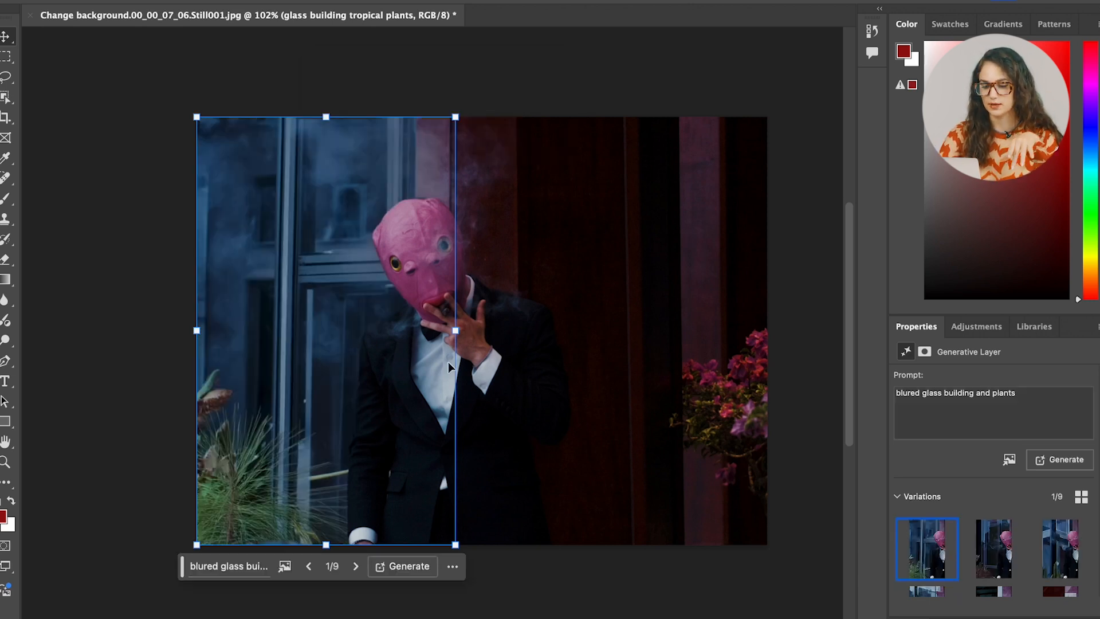
# Compare the similar background variations, keep the fourth one, and deselect the generative layer
pyautogui.click(354, 568)
pyautogui.click(354, 568)
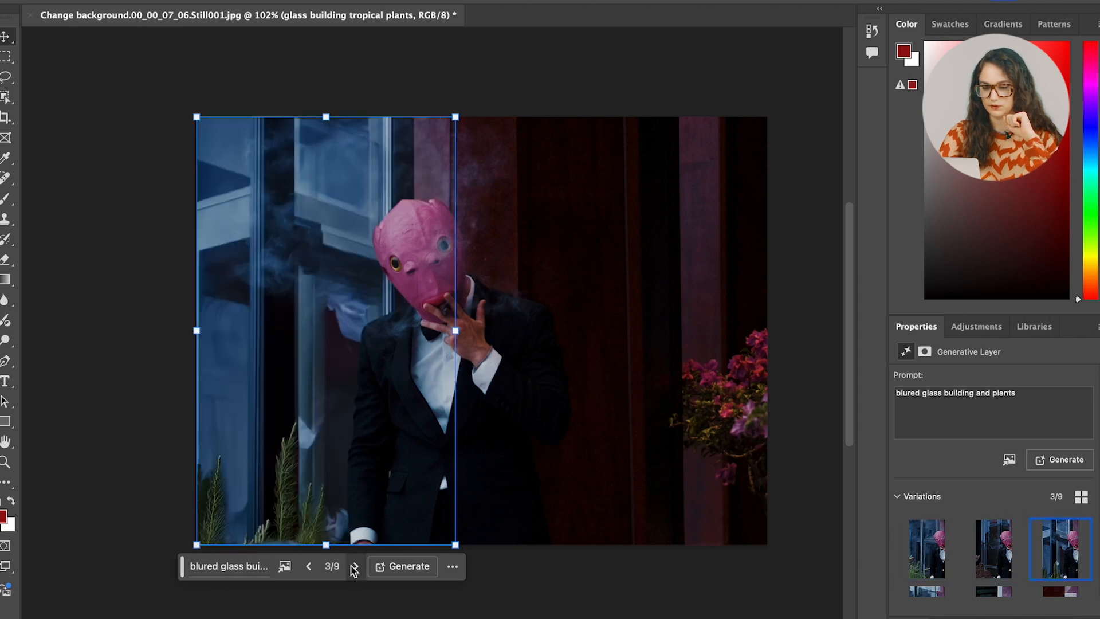
pyautogui.click(356, 568)
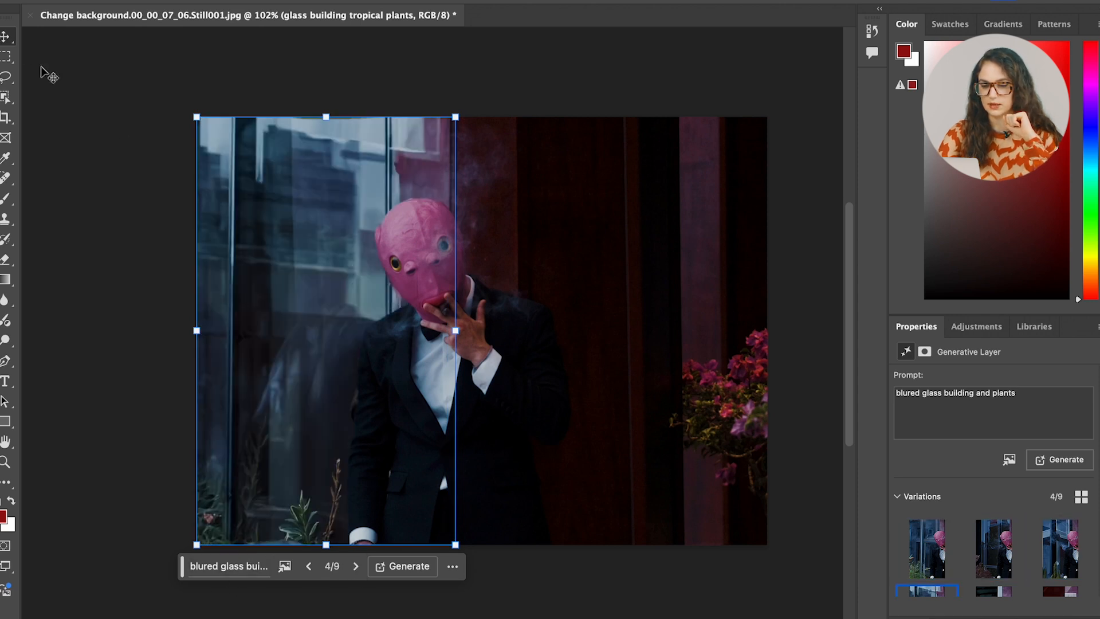
pyautogui.click(114, 130)
pyautogui.click(140, 0)
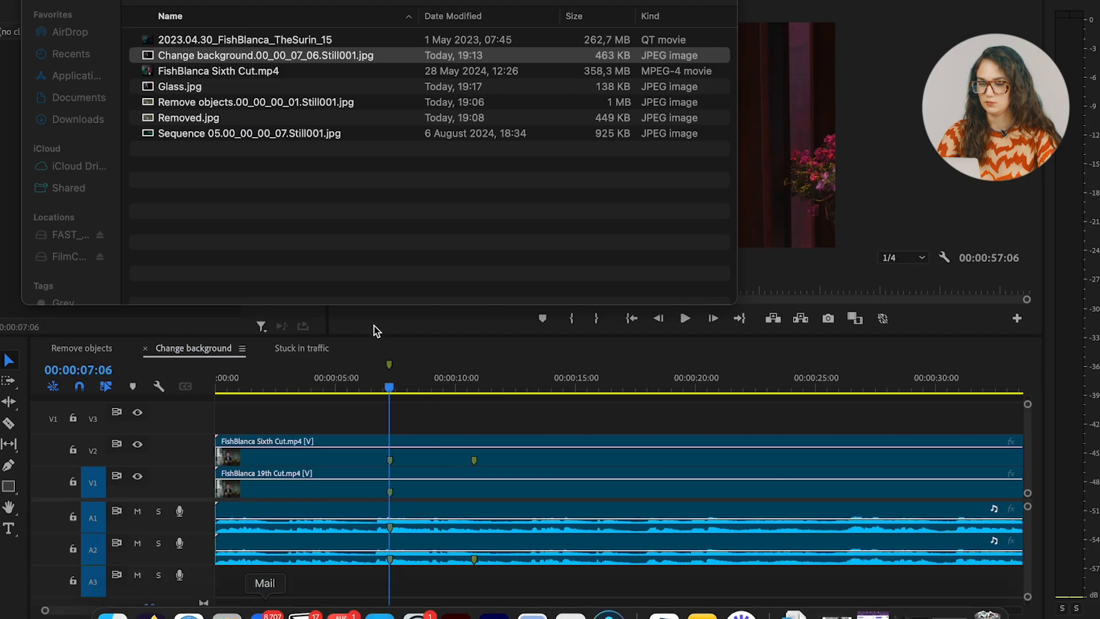
# In Premiere Pro, place Glass.jpg on track V3 above the footage, starting slightly before the 00:00:07:06 marker
pyautogui.moveTo(179, 88); pyautogui.dragTo(370, 442)
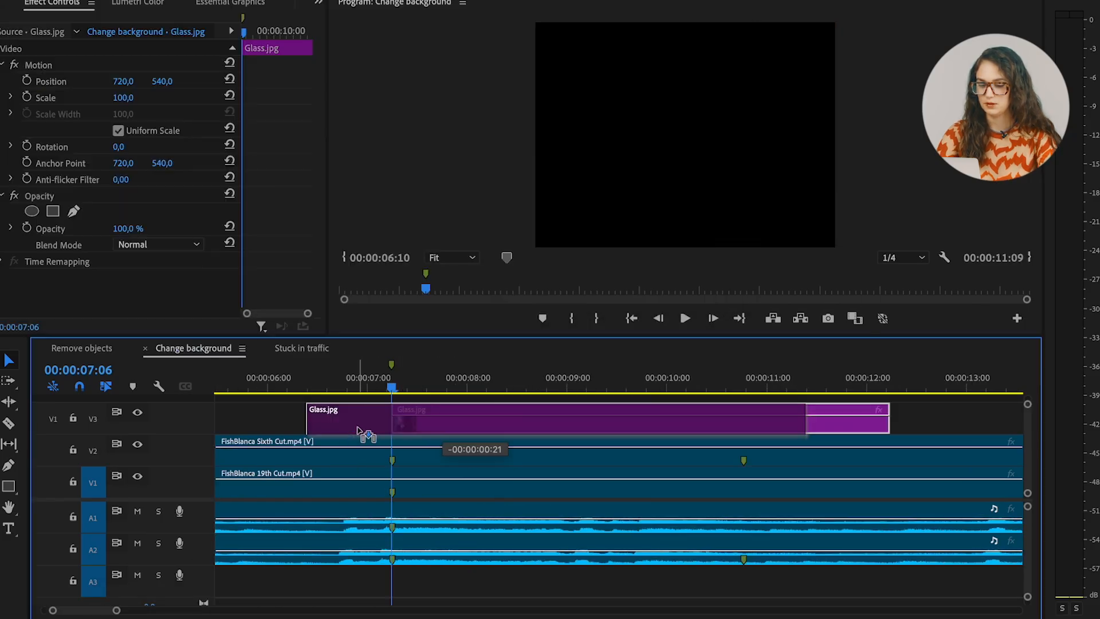
pyautogui.moveTo(361, 434); pyautogui.dragTo(366, 434)
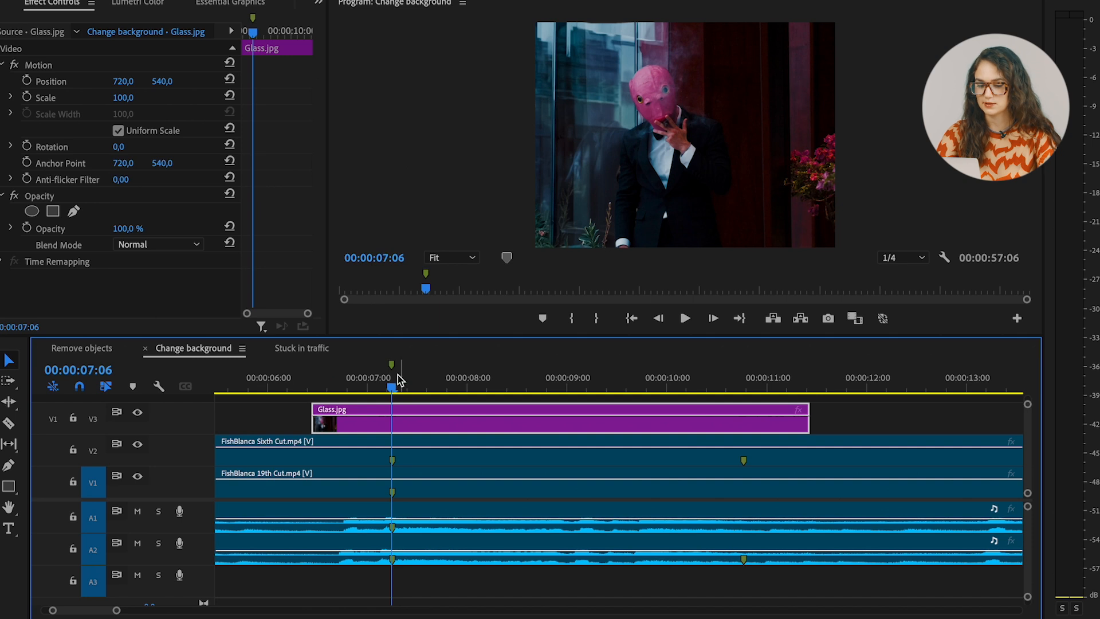
# Draw a Pen opacity mask on the Glass.jpg clip, tracing the purple wall strip, the pink mask and the edge of the suit
pyautogui.click(432, 425)
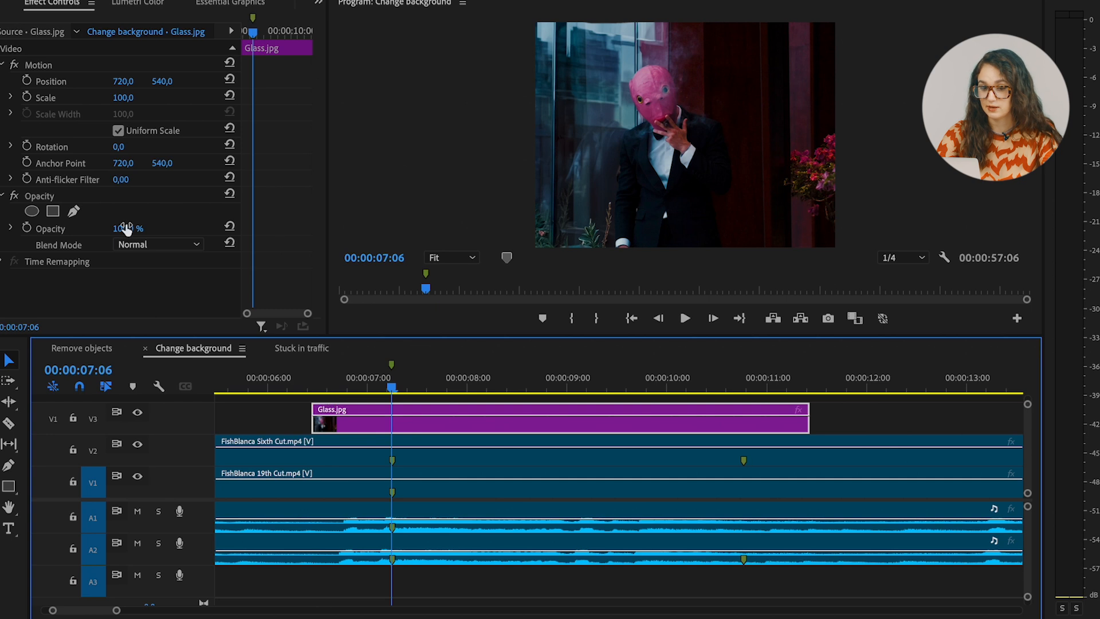
pyautogui.click(74, 211)
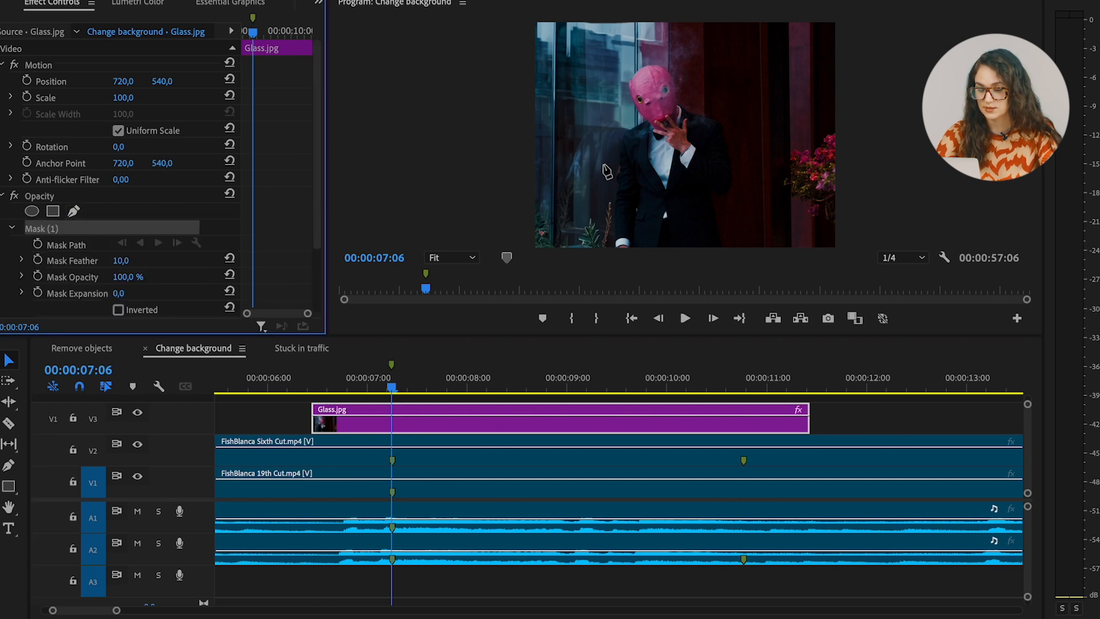
pyautogui.click(685, 24)
pyautogui.click(699, 78)
pyautogui.click(683, 87)
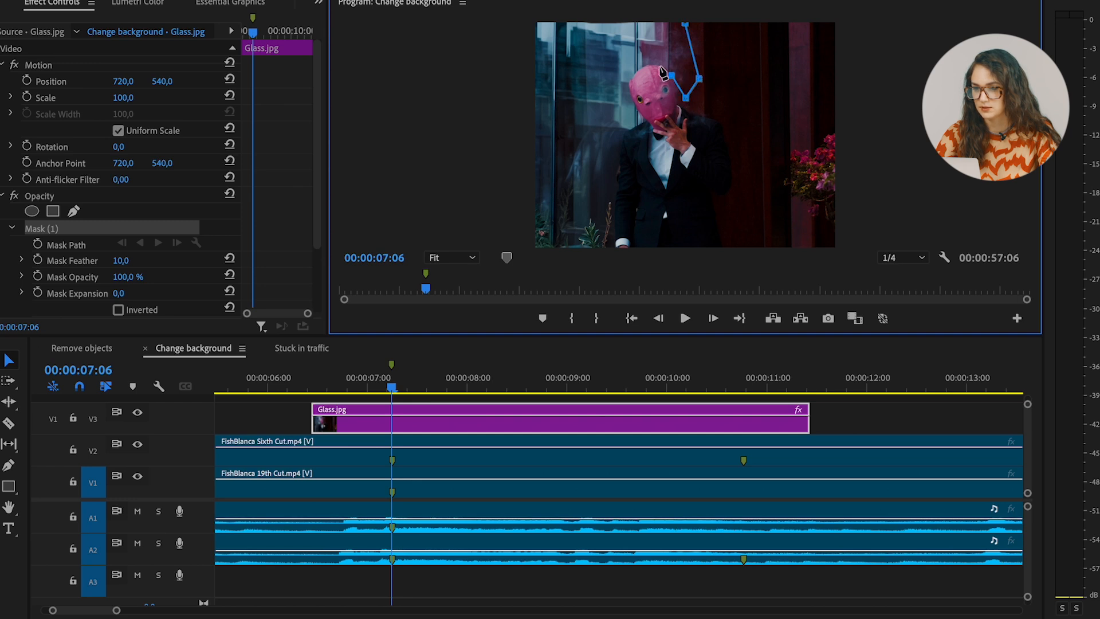
pyautogui.click(639, 102)
pyautogui.click(630, 144)
pyautogui.click(633, 177)
pyautogui.click(619, 195)
pyautogui.click(619, 220)
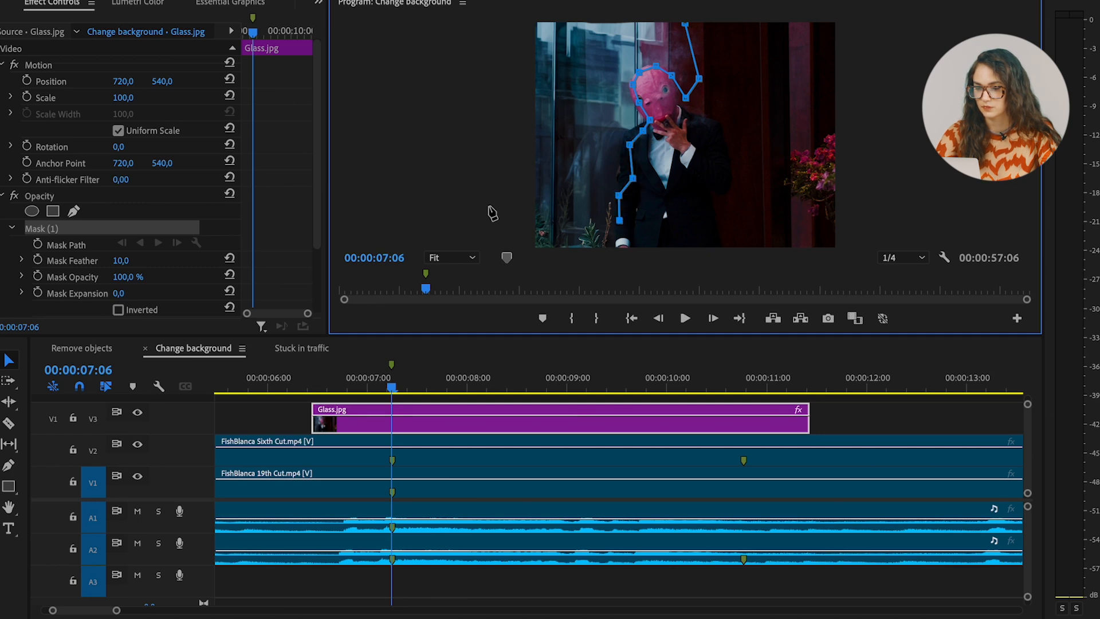
# Close the opacity mask around the glass background just beyond the frame edges and set Mask Feather to 48
pyautogui.scroll(-2, 492, 213)
pyautogui.click(599, 241)
pyautogui.click(527, 242)
pyautogui.click(520, 60)
pyautogui.click(615, 52)
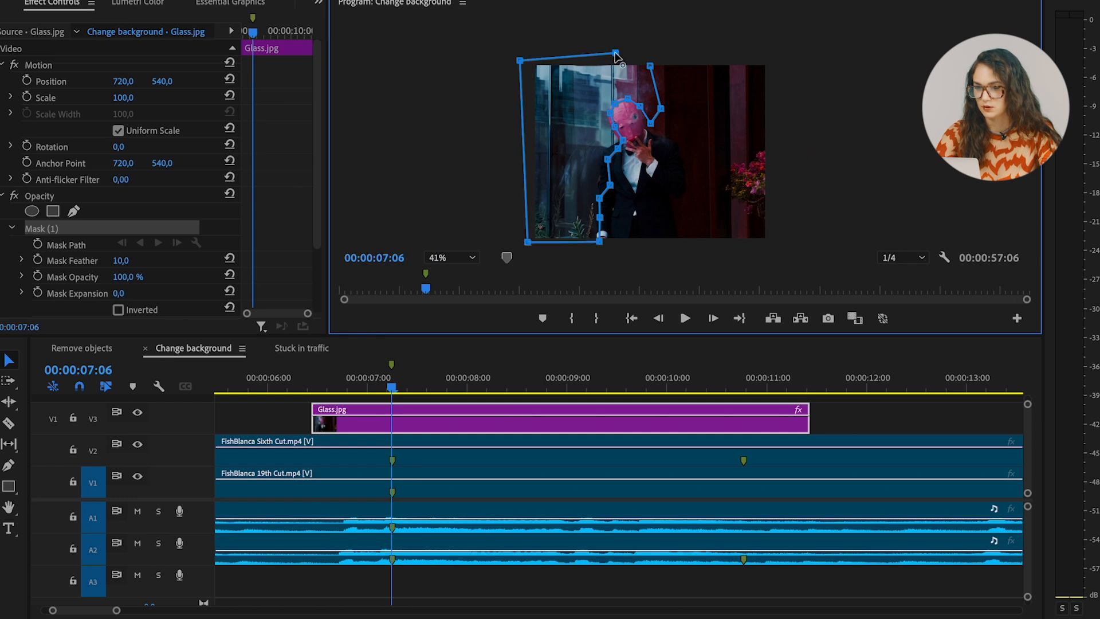
pyautogui.click(647, 55)
pyautogui.click(650, 66)
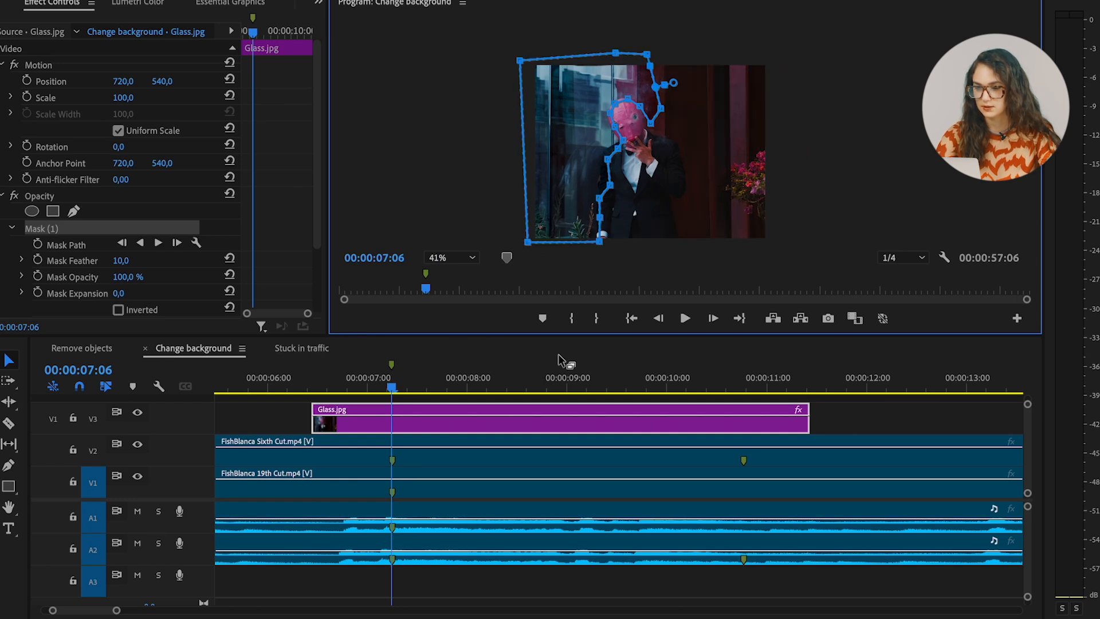
pyautogui.moveTo(123, 261)
pyautogui.mouseDown()
pyautogui.moveTo(145, 261)
pyautogui.moveTo(134, 261)
pyautogui.mouseUp()
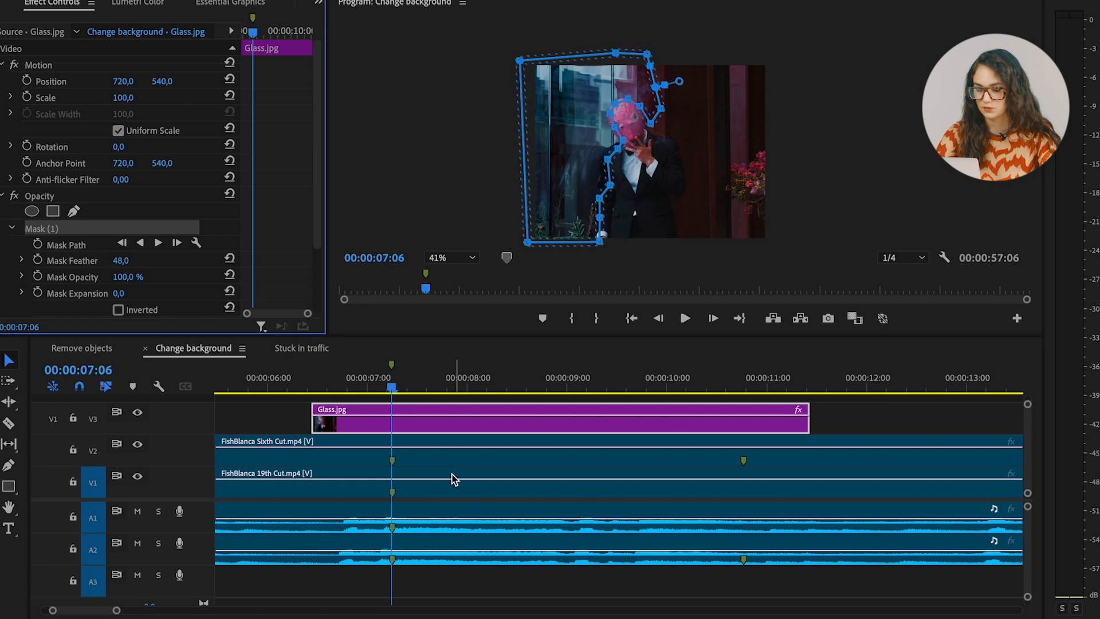
# Scrub and play the footage around 00:00:07:00 to check how the masked still blends with the moving shot
pyautogui.click(428, 599)
pyautogui.moveTo(387, 396); pyautogui.dragTo(379, 391)
pyautogui.click(477, 586)
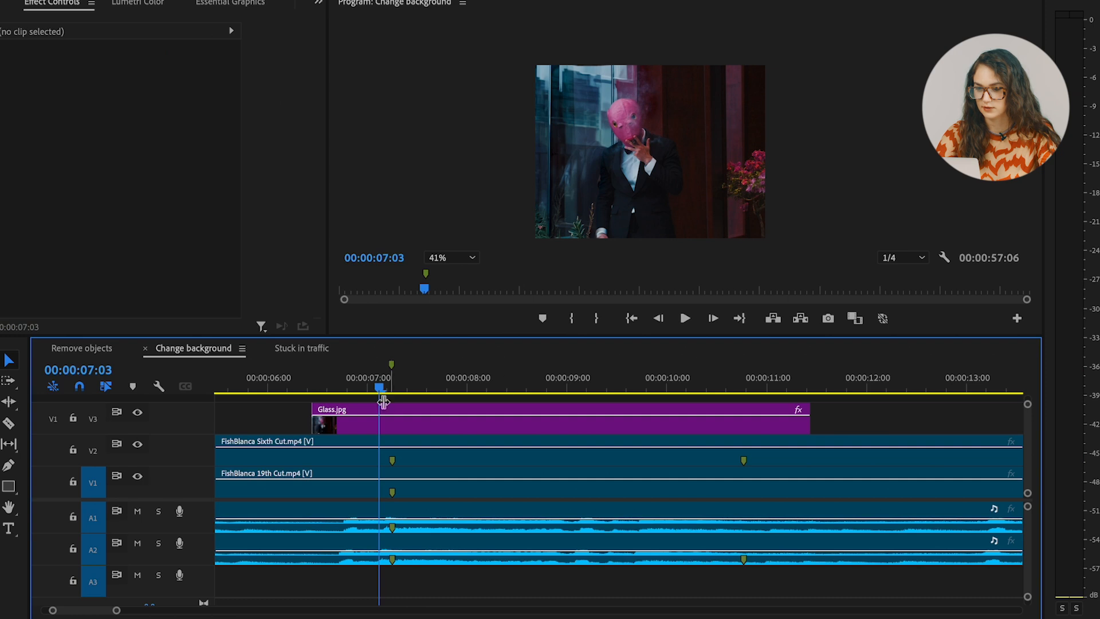
pyautogui.moveTo(380, 392)
pyautogui.mouseDown()
pyautogui.moveTo(346, 388)
pyautogui.moveTo(452, 381)
pyautogui.moveTo(384, 378)
pyautogui.mouseUp()
pyautogui.click(360, 384)
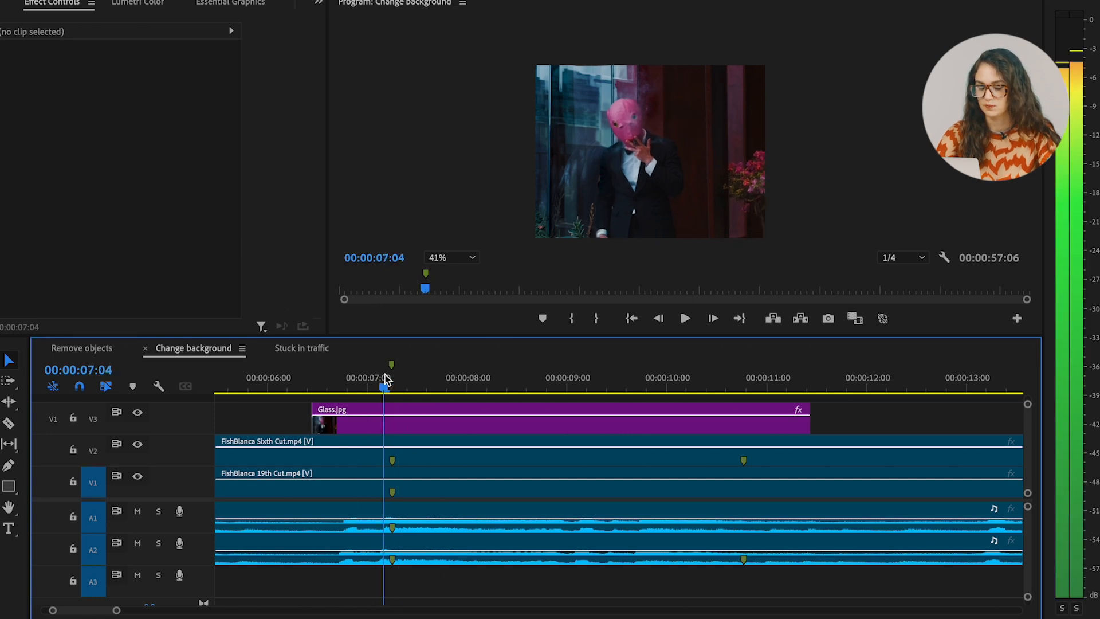
# Disable the Glass.jpg clip on V3 and the FishBlanca Sixth Cut.mp4 clip on V2 to show the FishBlanca 19th Cut.mp4 version
pyautogui.click(388, 431)
pyautogui.hotkey('shift', 'e')
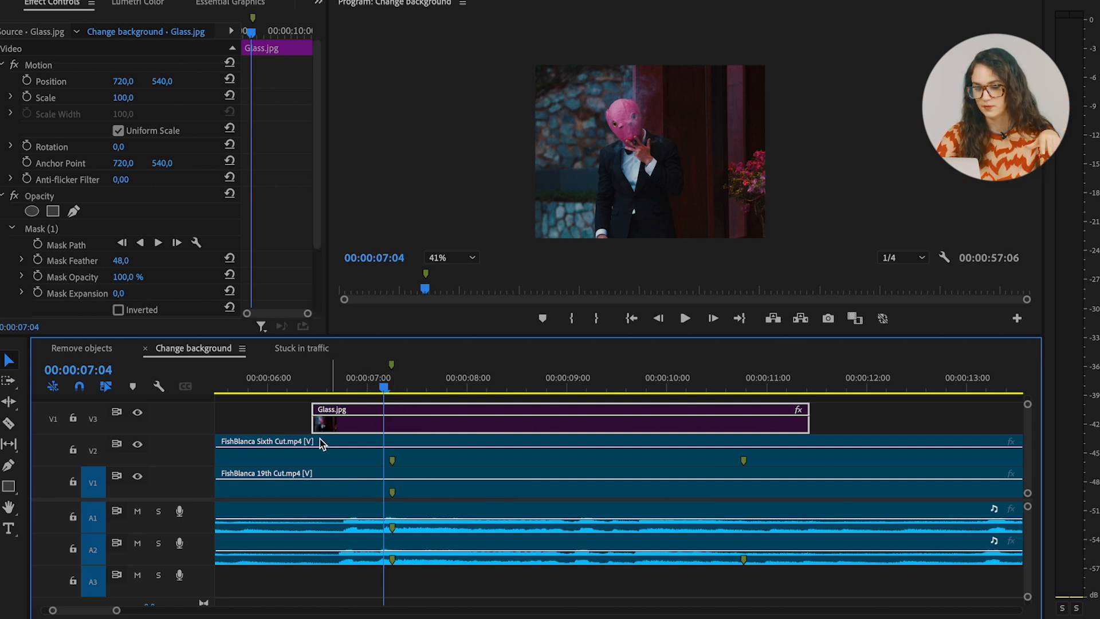
pyautogui.click(295, 461)
pyautogui.hotkey('shift', 'e')
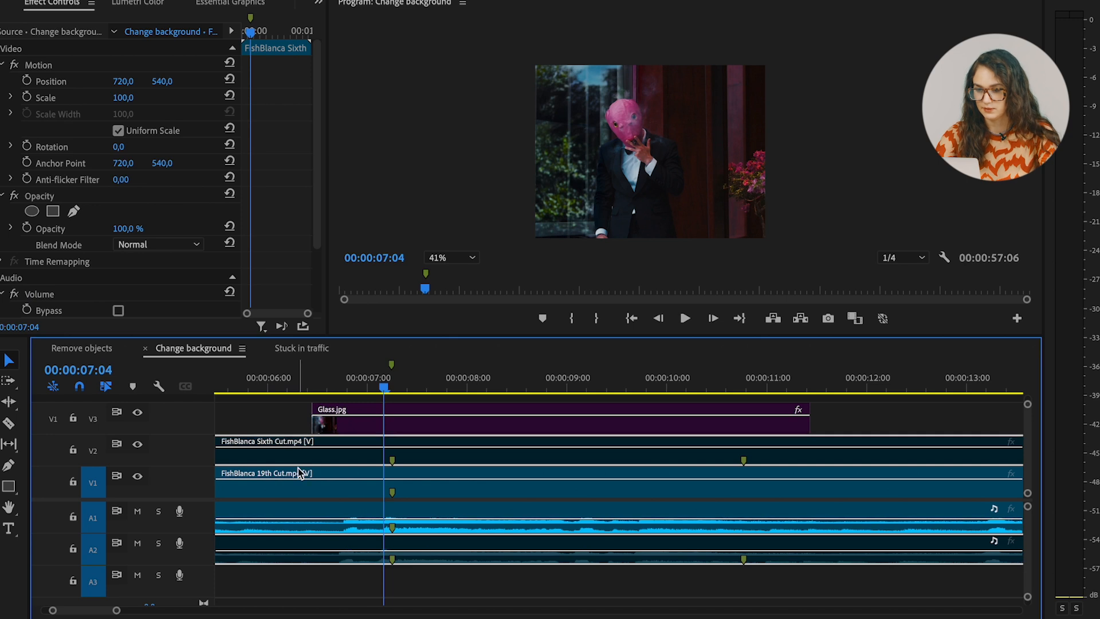
# Examine the 19th Cut frame in the maximized Program monitor at Fit zoom, and restore the workspace layout
pyautogui.scroll(3, 299, 467)
pyautogui.click(454, 162)
pyautogui.press('`')
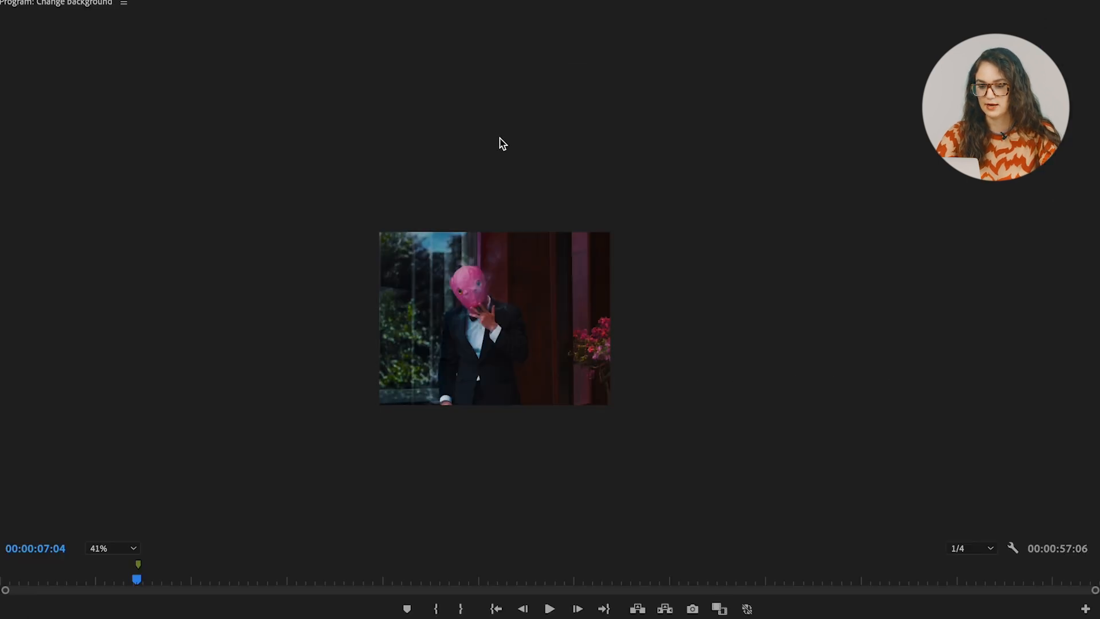
pyautogui.click(125, 551)
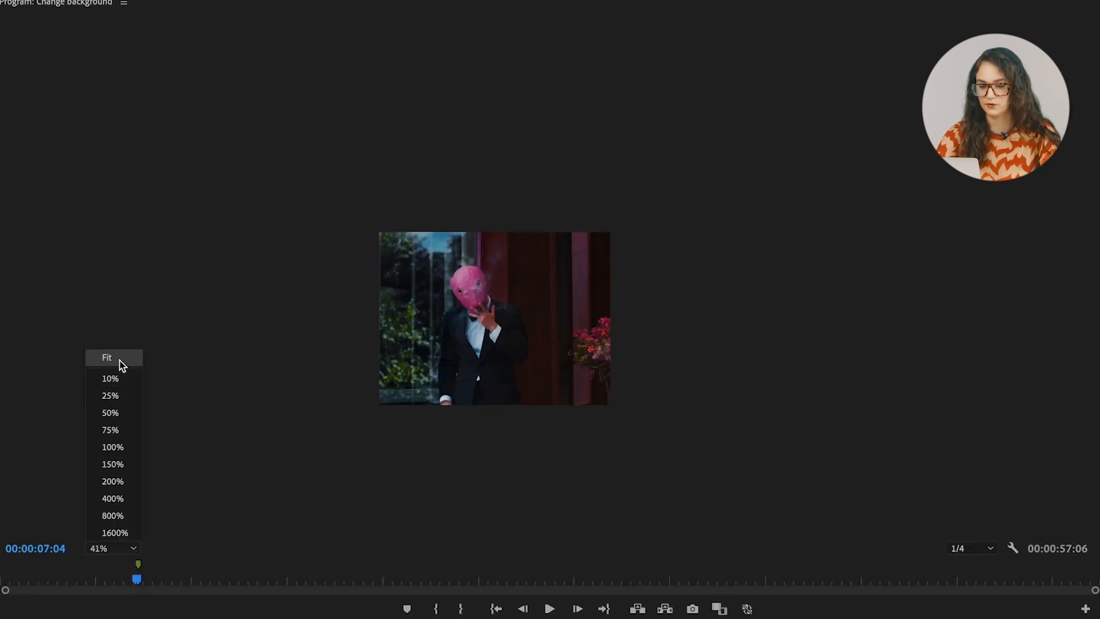
pyautogui.click(120, 360)
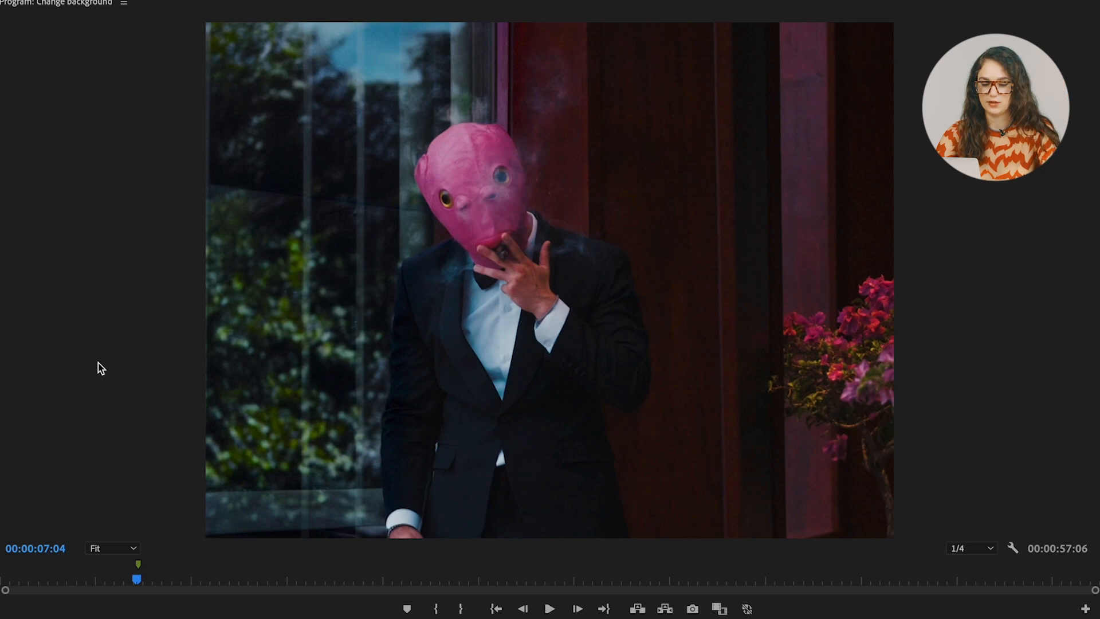
pyautogui.press('`')
# Review the Change background sequence from its beginning by scrubbing and playing through the opening seconds
pyautogui.scroll(-10, 453, 444)
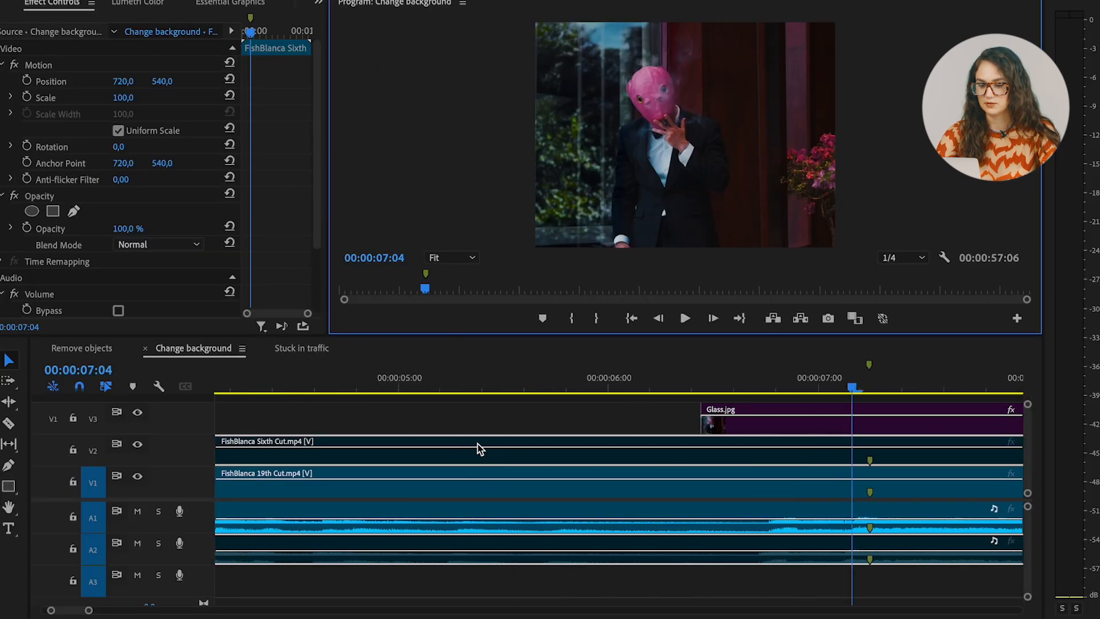
pyautogui.moveTo(327, 383); pyautogui.dragTo(222, 389)
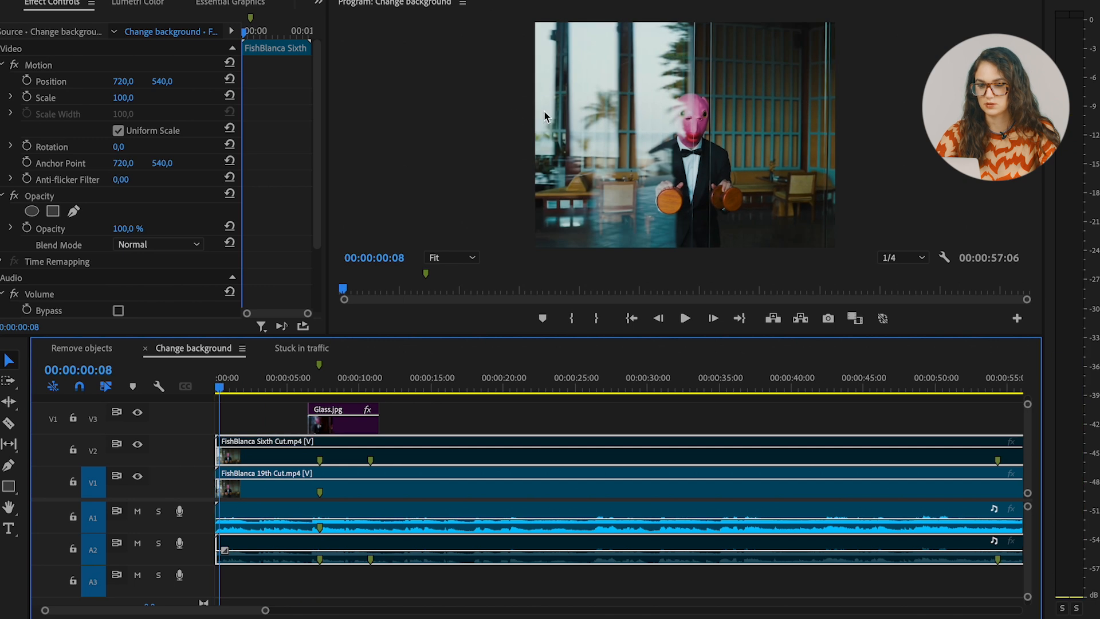
pyautogui.moveTo(235, 385); pyautogui.dragTo(292, 384)
pyautogui.press('space')
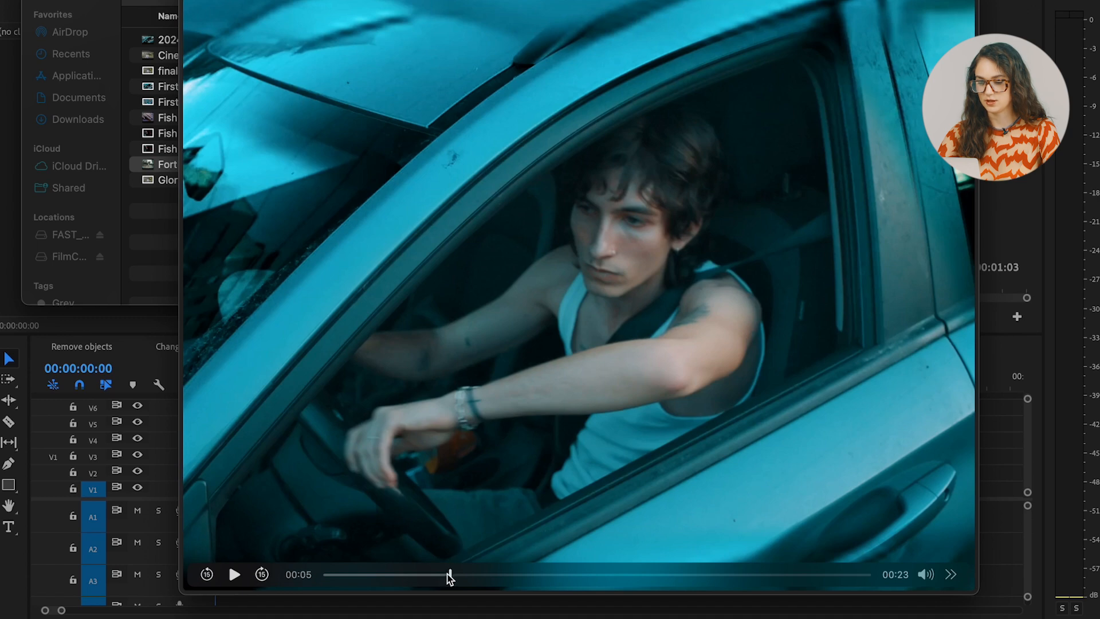
# Preview the video of the man driving the car by playing and scrubbing through it
pyautogui.click(235, 573)
pyautogui.click(235, 572)
pyautogui.moveTo(477, 574); pyautogui.dragTo(596, 575)
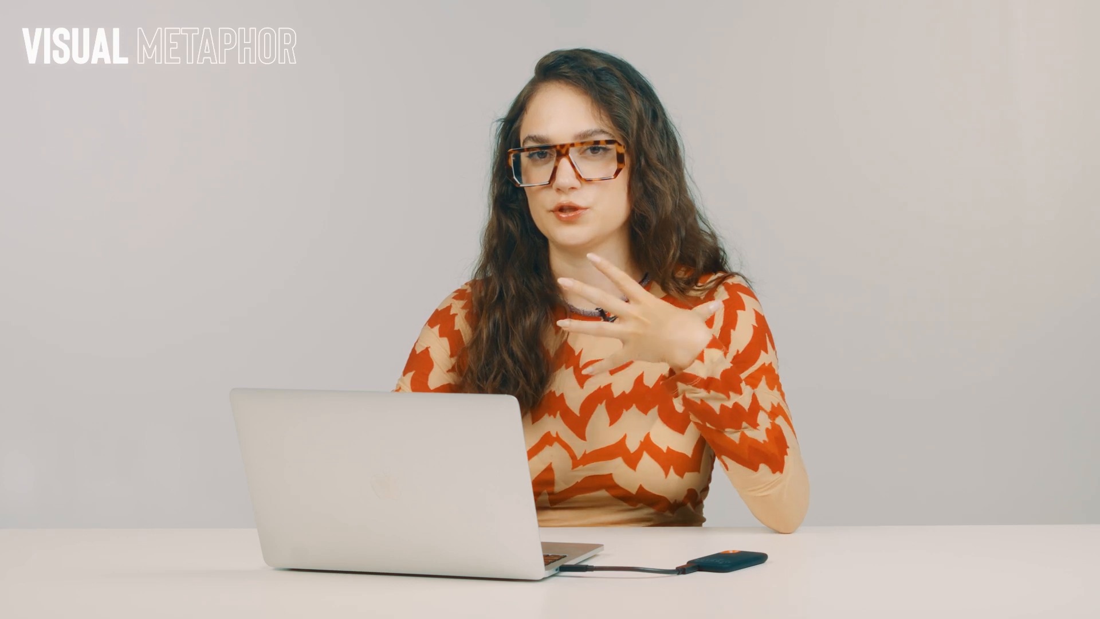
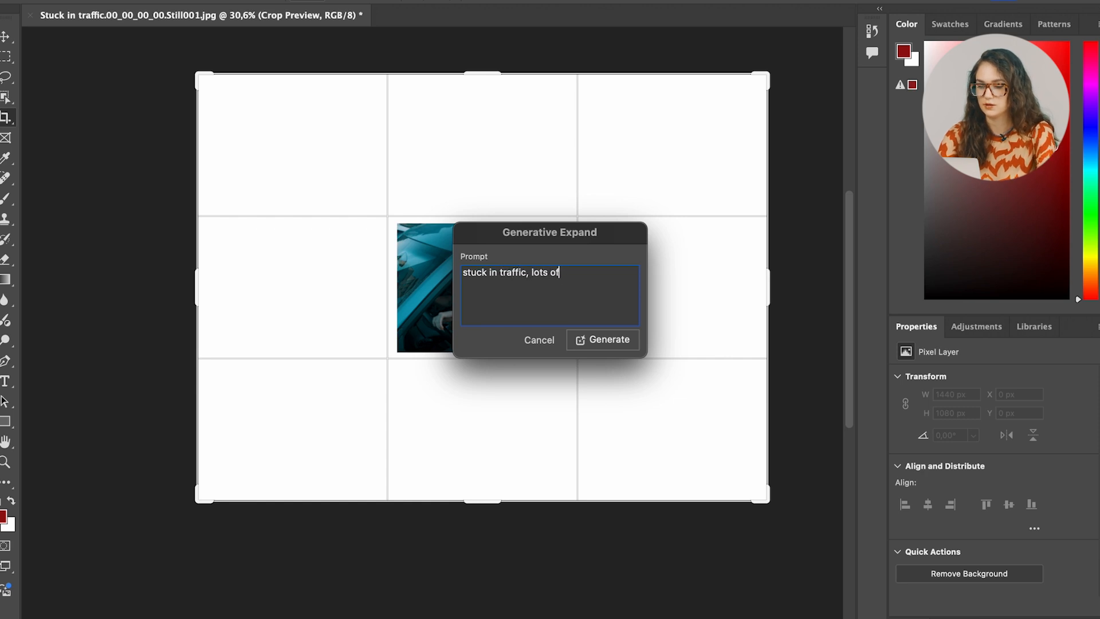
# Replace "lots of" in the Generative Expand prompt so it reads "stuck in traffic, hundreds of cars", and generate the expansion
pyautogui.press('BackSpace')
pyautogui.press('BackSpace')
pyautogui.press('BackSpace')
pyautogui.press('BackSpace')
pyautogui.press('BackSpace')
pyautogui.press('BackSpace')
pyautogui.press('BackSpace')
pyautogui.press('BackSpace')
pyautogui.press('BackSpace')
pyautogui.press('BackSpace')
pyautogui.press('BackSpace')
pyautogui.write('hundred')
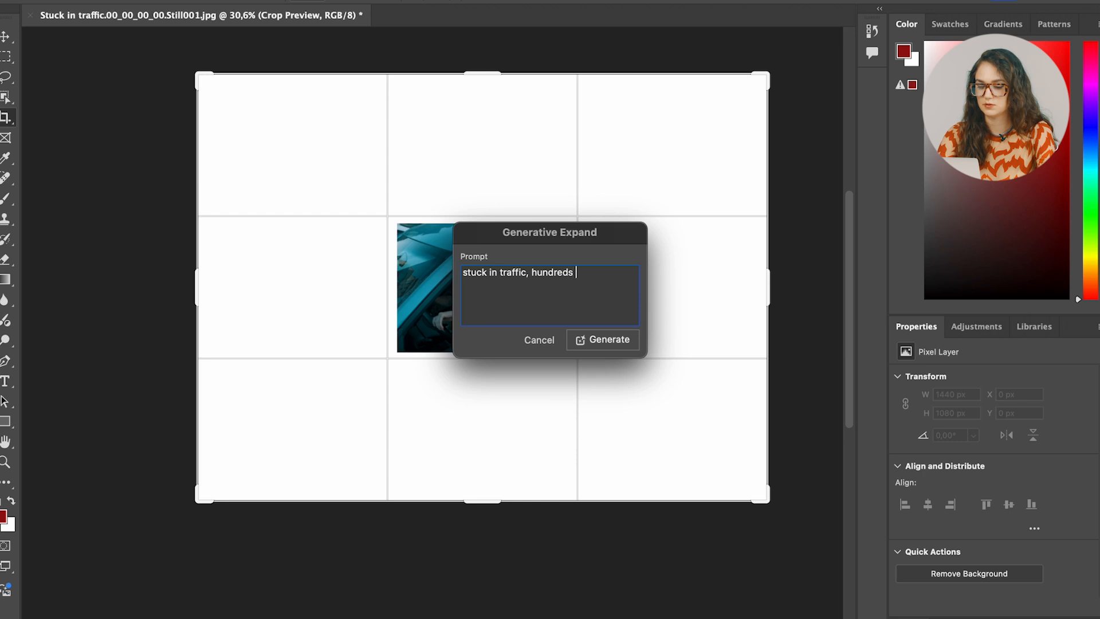
pyautogui.click(602, 340)
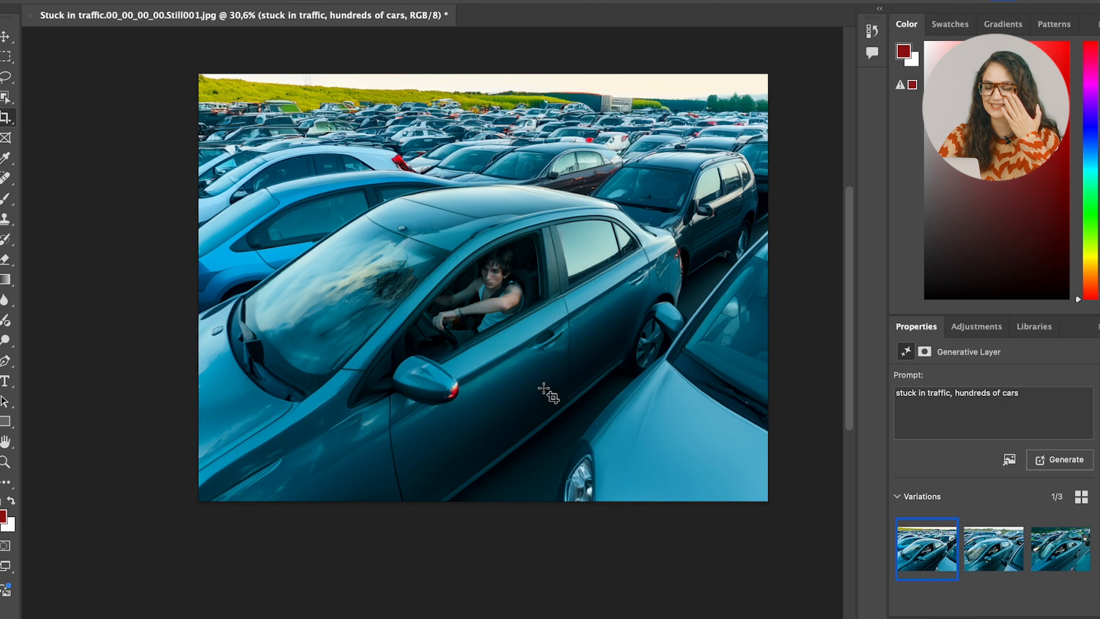
# Try to expand the canvas further on all sides with Generative Expand and an empty prompt
pyautogui.scroll(-3, 461, 390)
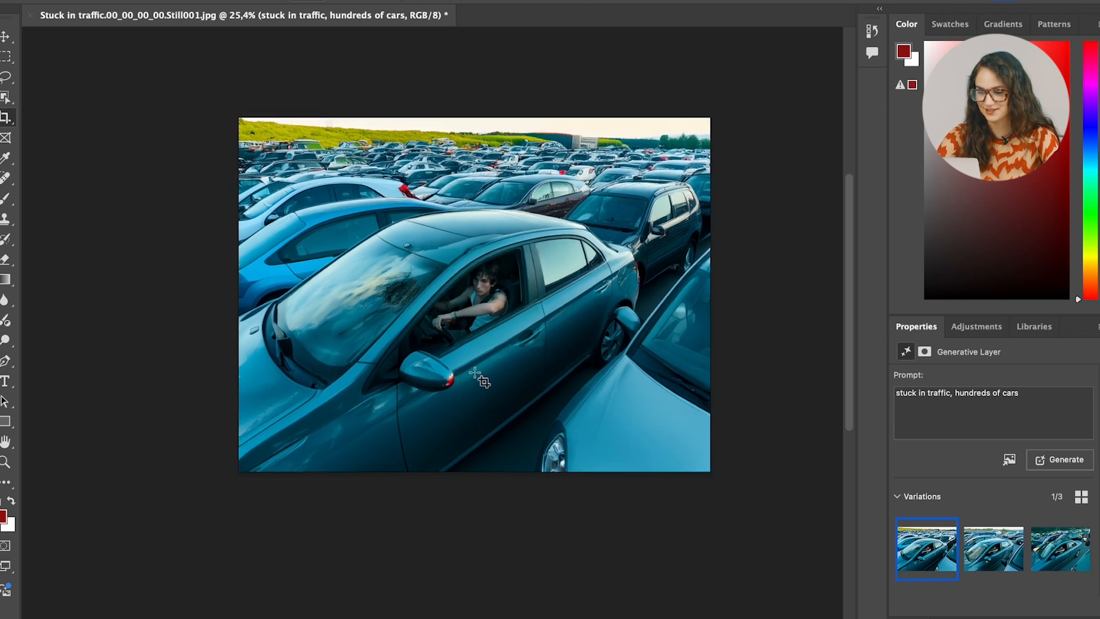
pyautogui.scroll(-3, 461, 389)
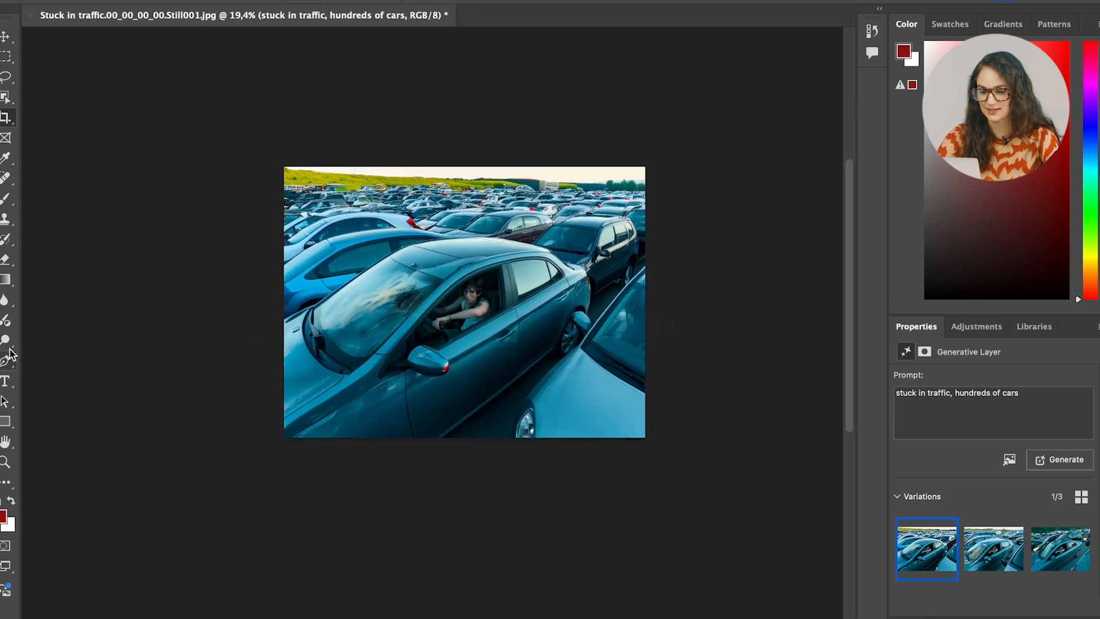
pyautogui.click(7, 117)
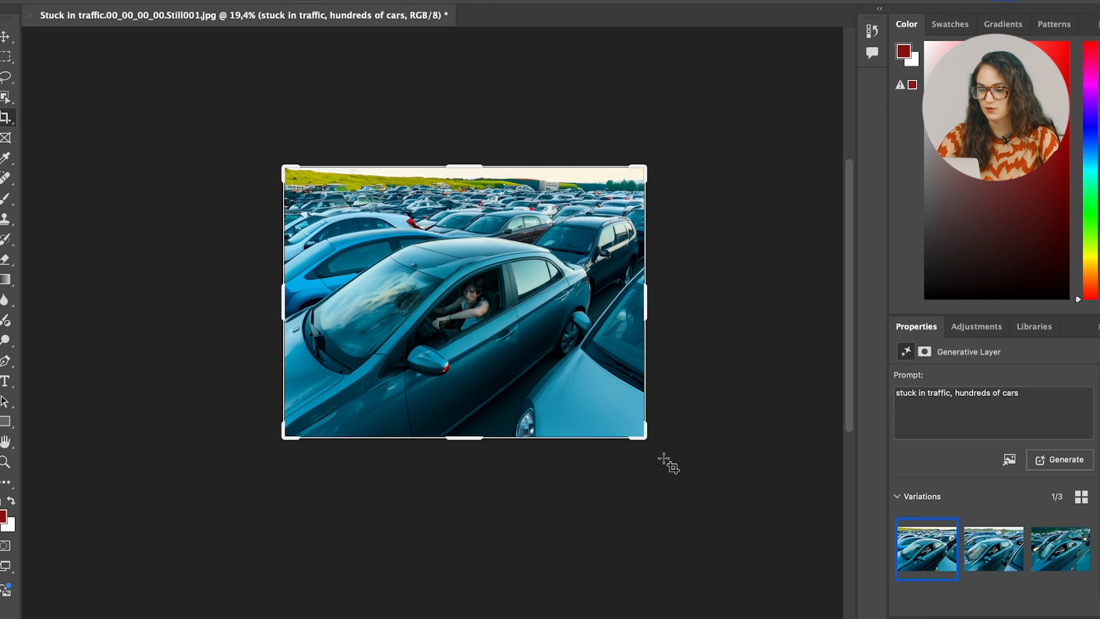
pyautogui.moveTo(645, 438); pyautogui.dragTo(782, 585)
pyautogui.press('Return')
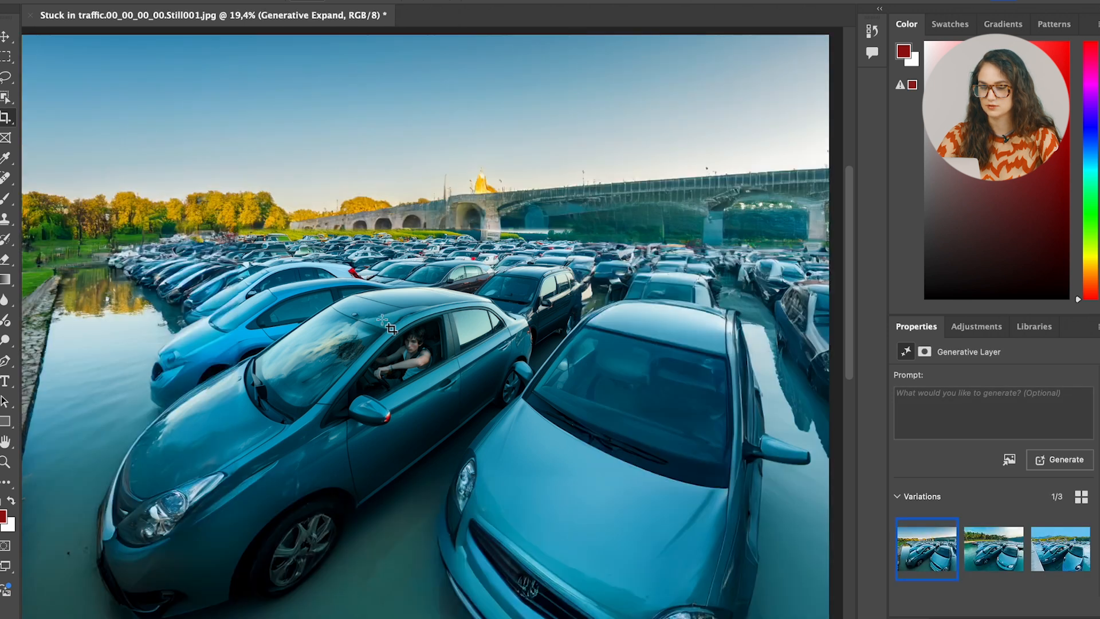
pyautogui.scroll(-3, 391, 329)
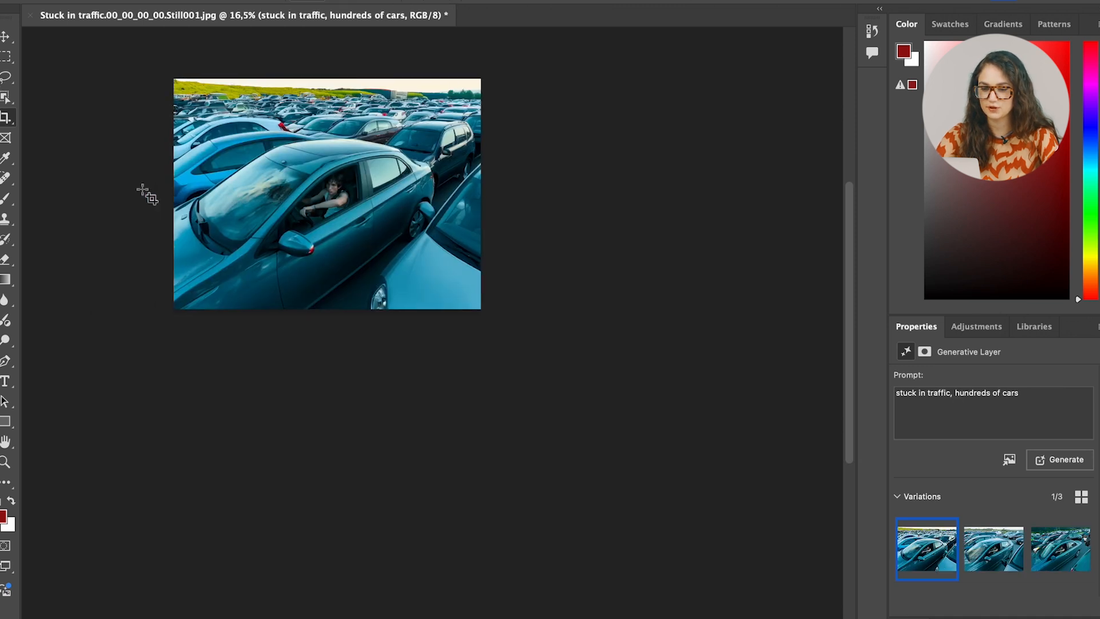
pyautogui.hscroll(-1, 142, 189)
pyautogui.scroll(3, 247, 201)
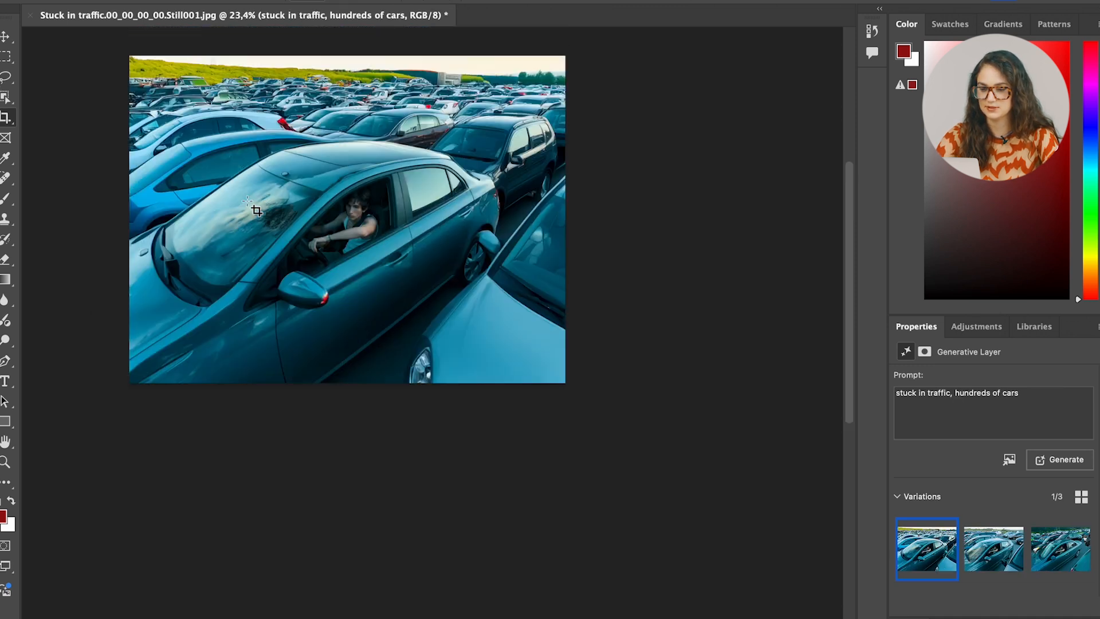
# Switch to Premiere Pro and place stuck.jpg from the Finder folder on track V6 at the start of the Stuck in traffic sequence
pyautogui.scroll(5, 247, 201)
pyautogui.click(138, 1)
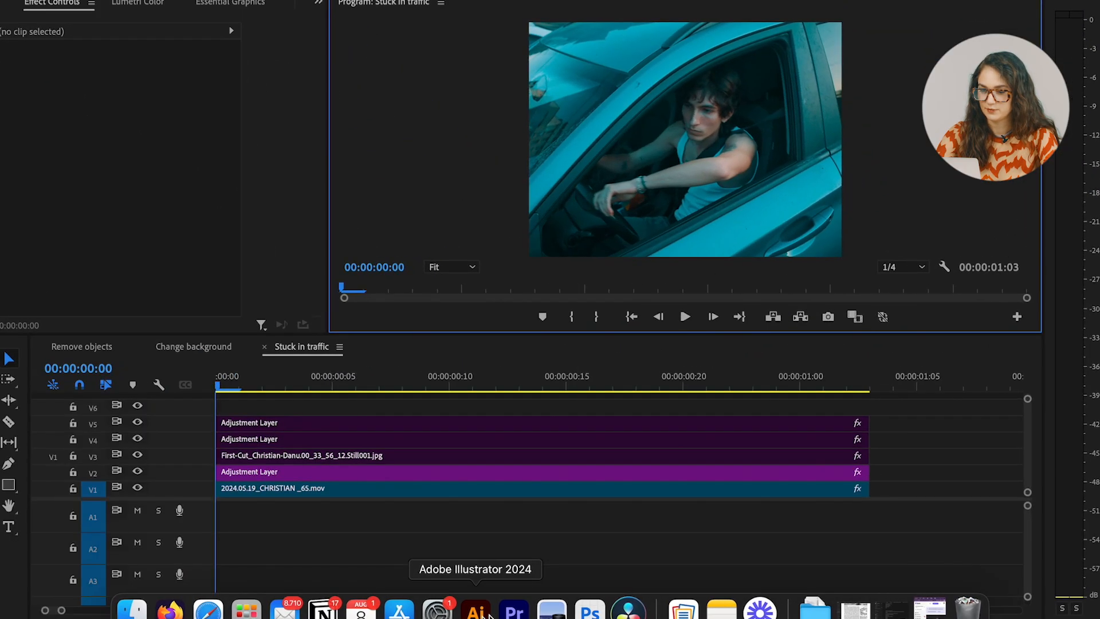
pyautogui.click(132, 611)
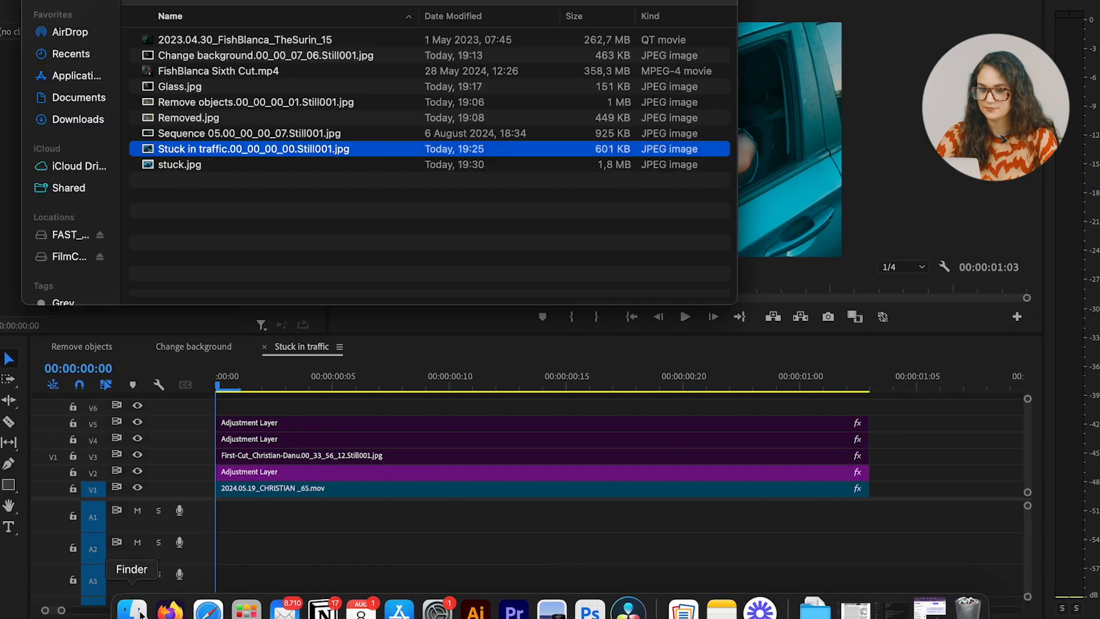
pyautogui.click(191, 166)
pyautogui.moveTo(209, 167); pyautogui.dragTo(235, 412)
# Cut stuck.jpg where the clips below it end and delete the excess piece
pyautogui.press('c')
pyautogui.click(870, 406)
pyautogui.press('v')
pyautogui.click(904, 411)
pyautogui.press('Delete')
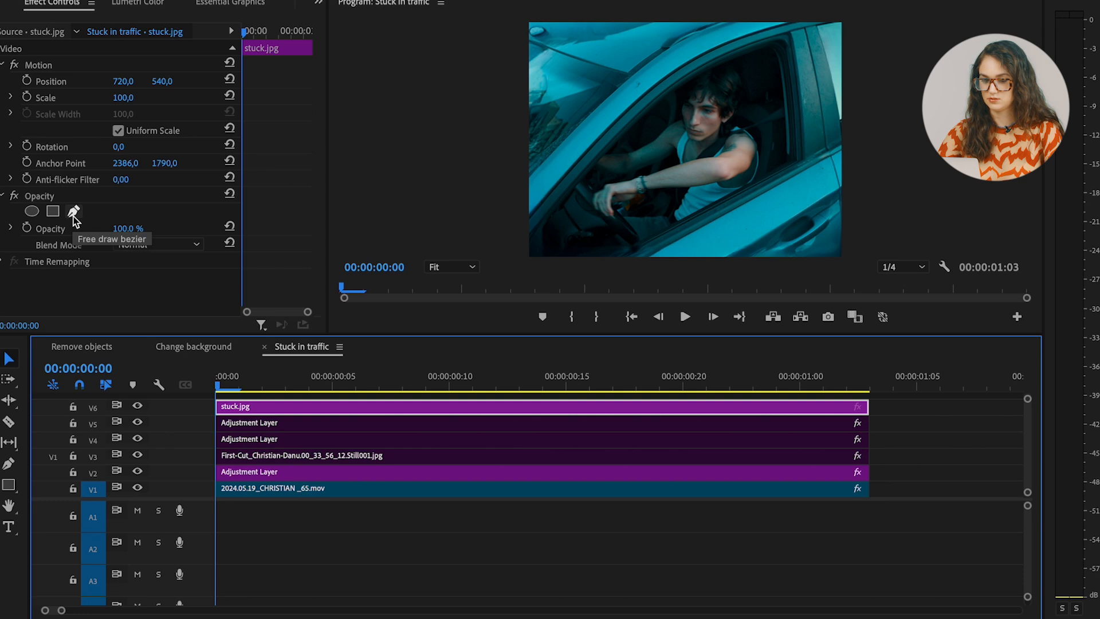
# Draw a closed free-form opacity mask on stuck.jpg around the open car window and the driver
pyautogui.click(74, 213)
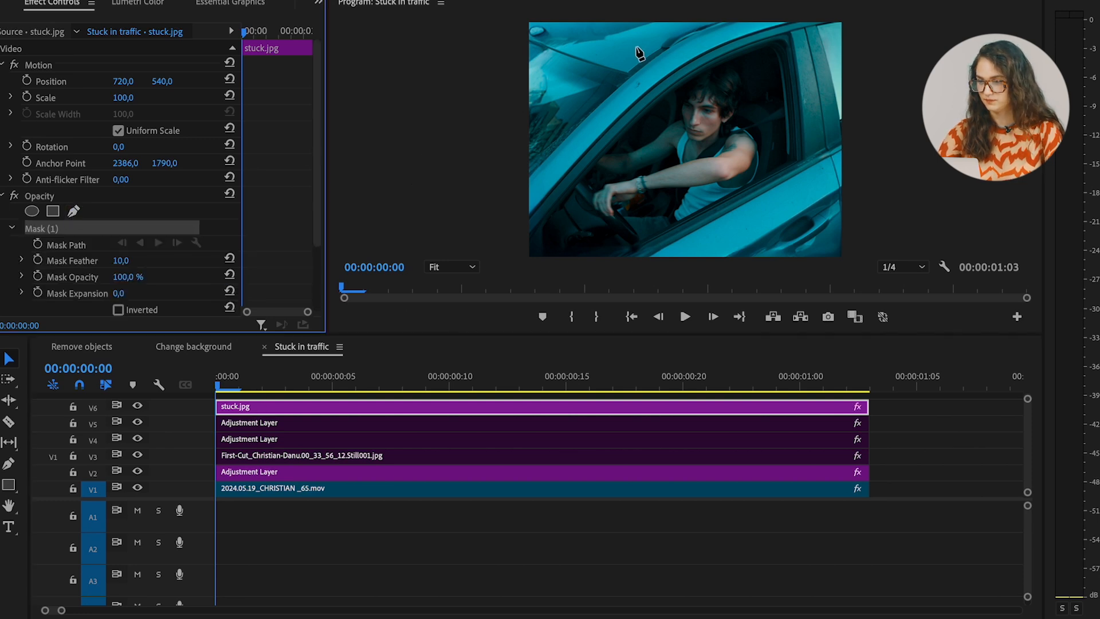
pyautogui.click(651, 72)
pyautogui.click(698, 50)
pyautogui.click(755, 36)
pyautogui.click(794, 35)
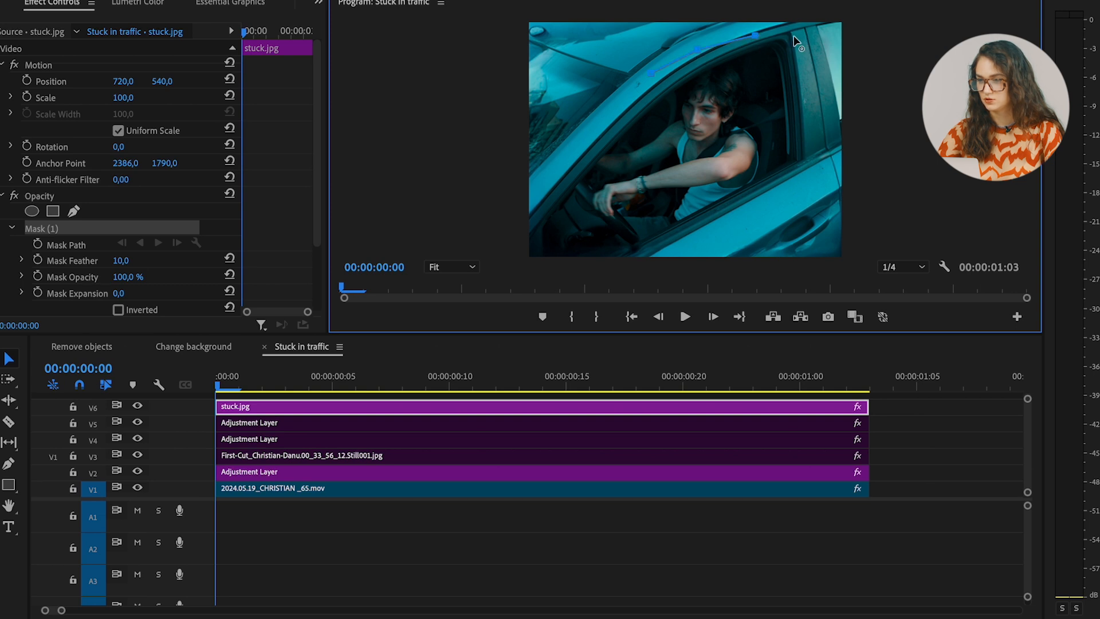
pyautogui.click(802, 90)
pyautogui.click(808, 156)
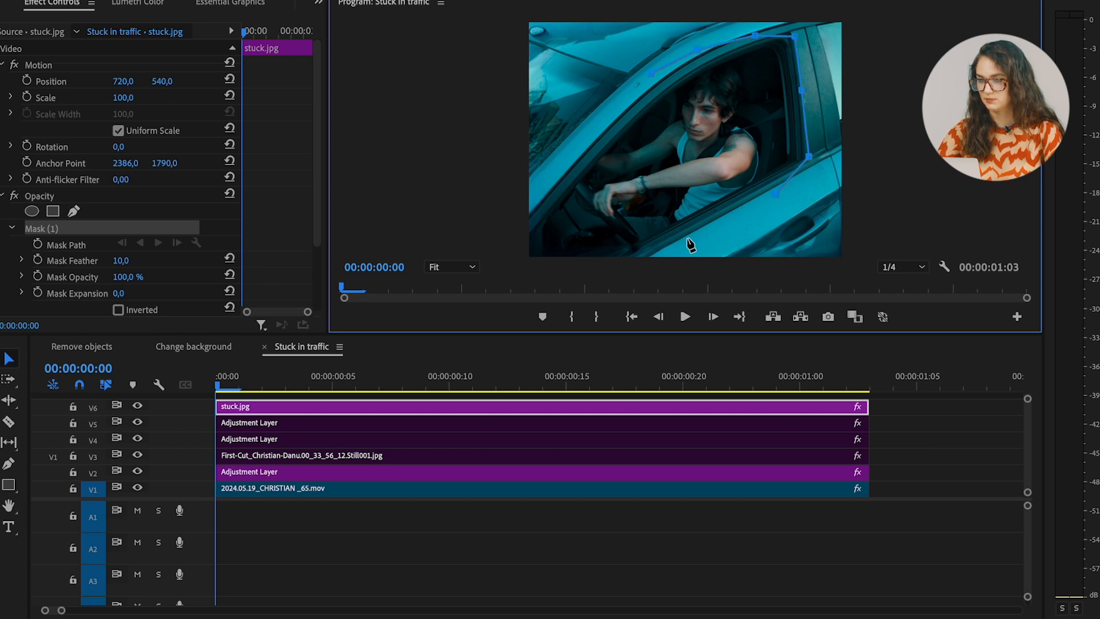
pyautogui.click(669, 236)
pyautogui.click(605, 249)
pyautogui.click(552, 237)
pyautogui.click(543, 196)
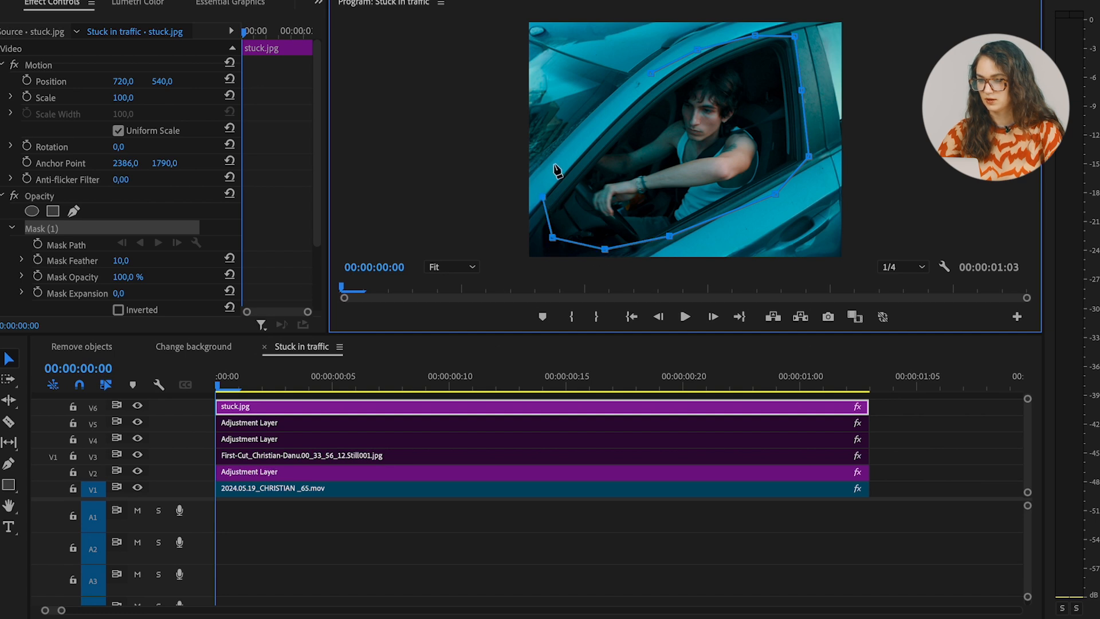
pyautogui.click(652, 75)
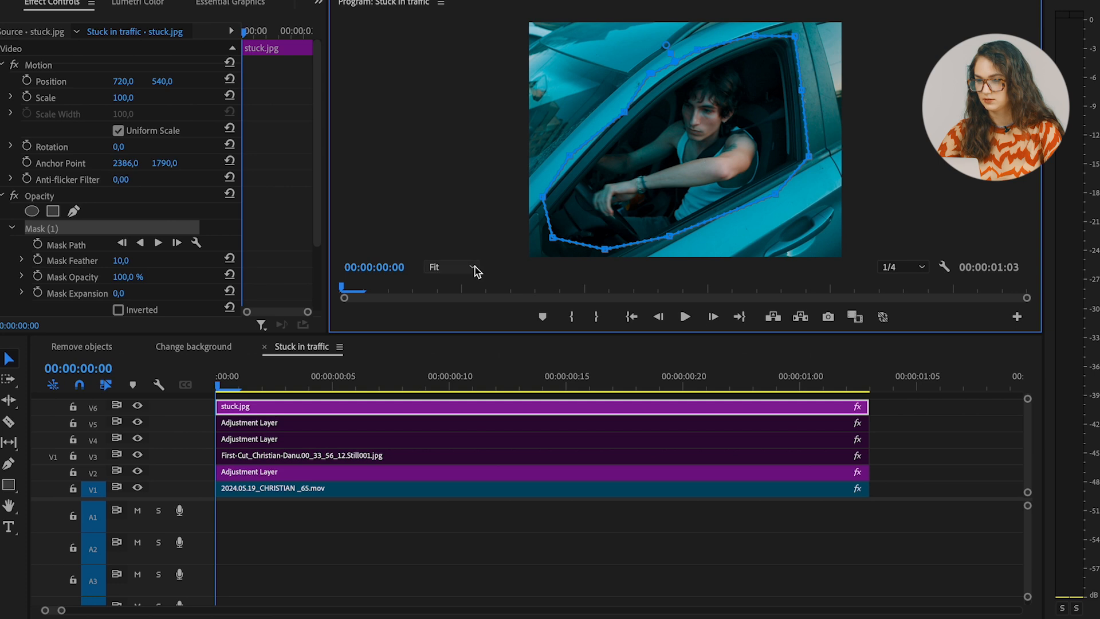
# Invert the window mask on stuck.jpg and set its feather to 94
pyautogui.click(118, 309)
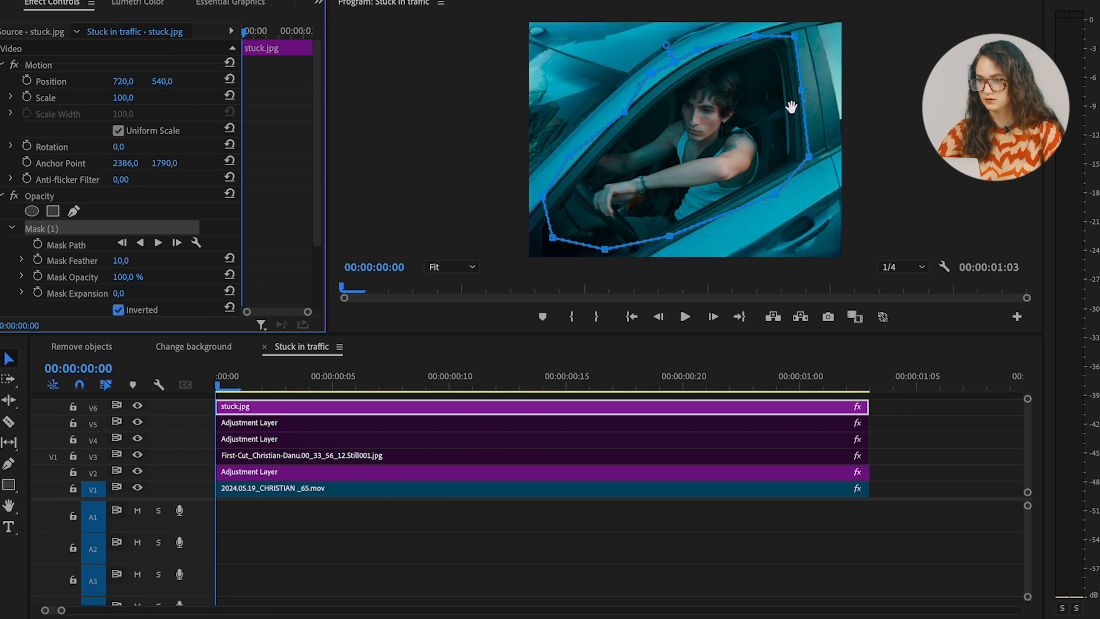
pyautogui.moveTo(122, 262); pyautogui.dragTo(129, 262)
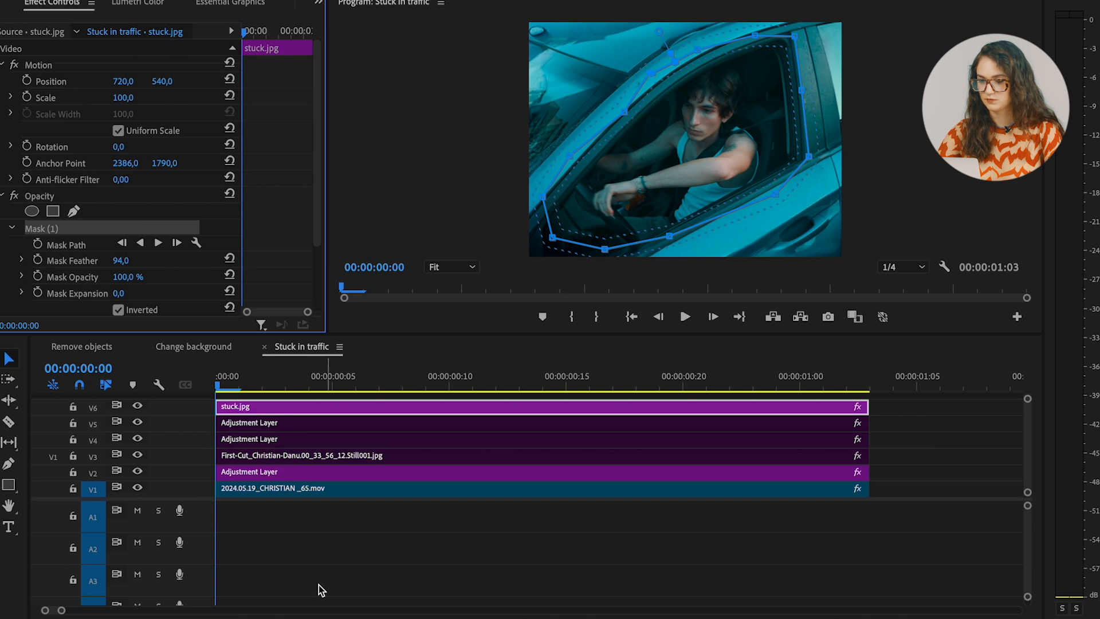
pyautogui.click(283, 523)
# Keyframe the scale of stuck.jpg from 100 at the first frame to 32 at 00:00:00:21
pyautogui.click(268, 490)
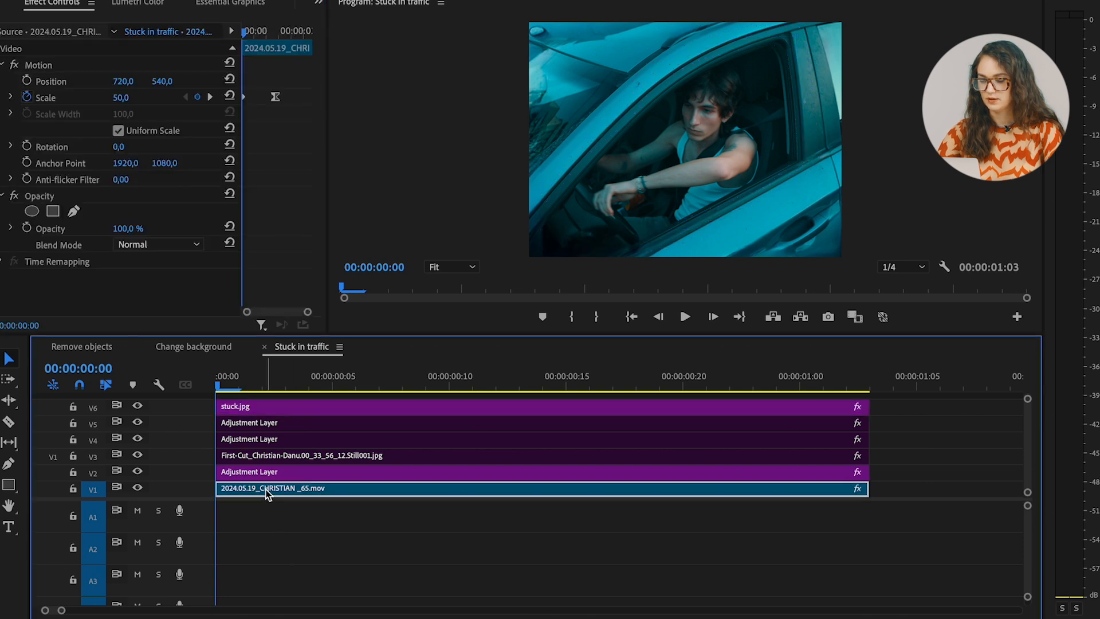
pyautogui.click(274, 407)
pyautogui.click(26, 97)
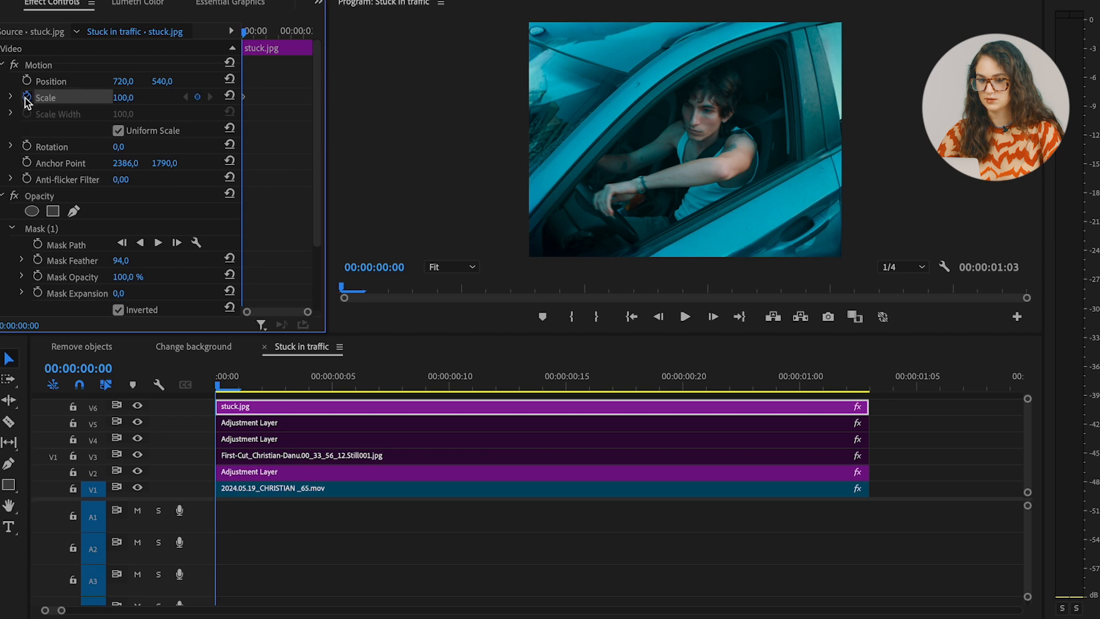
pyautogui.moveTo(252, 33); pyautogui.dragTo(296, 36)
pyautogui.moveTo(123, 97); pyautogui.dragTo(84, 97)
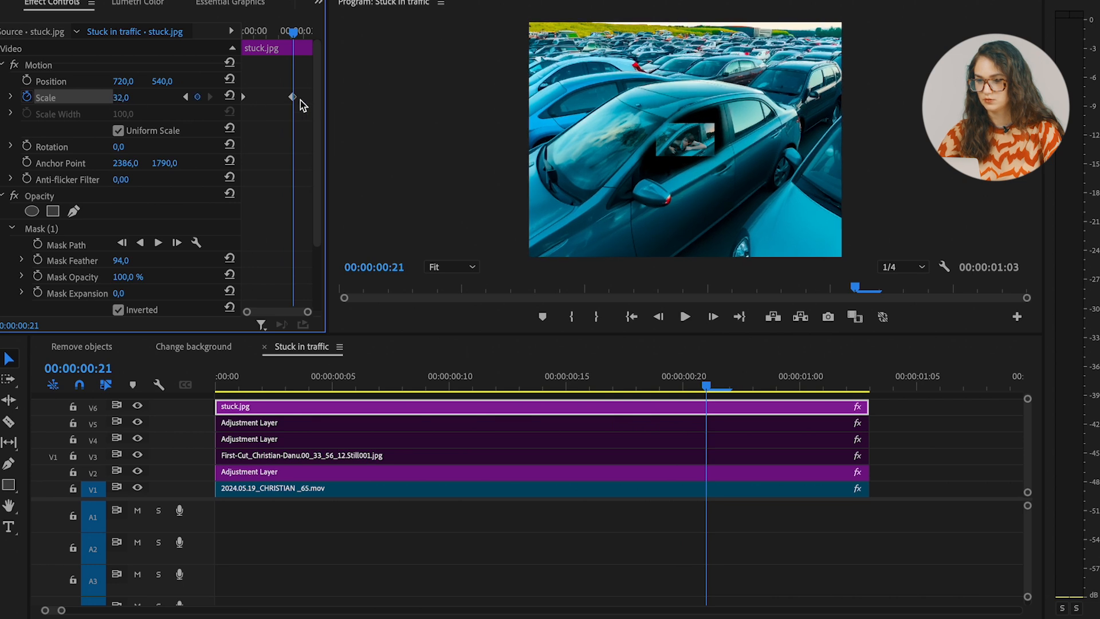
# Move the second scale keyframe of stuck.jpg to the end of the clip and play the zoom-out from the start
pyautogui.moveTo(296, 99); pyautogui.dragTo(353, 103)
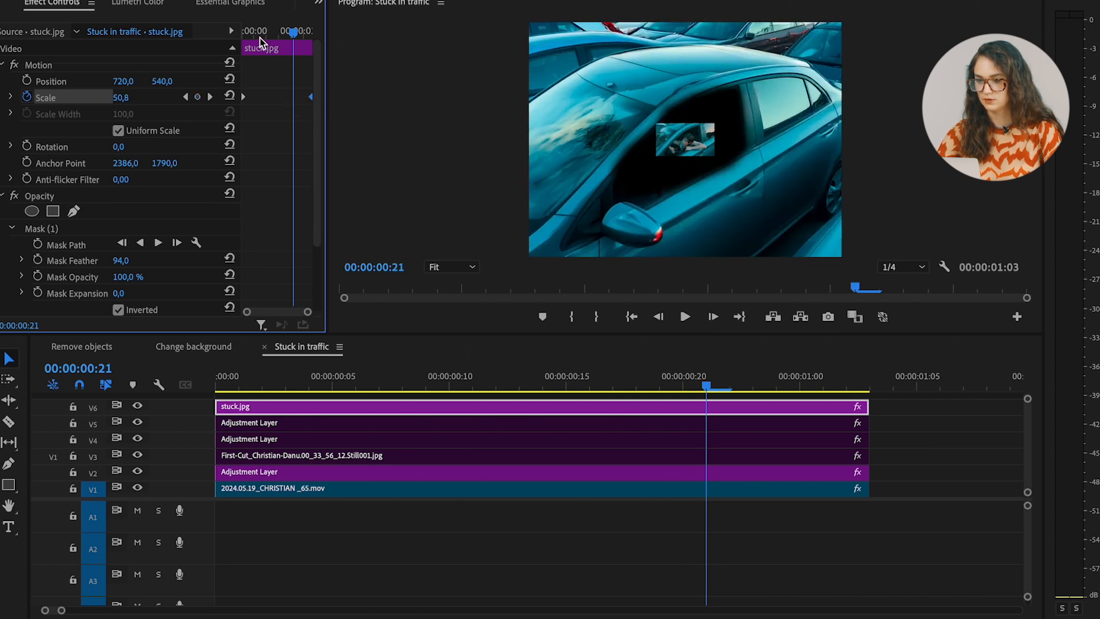
pyautogui.press('Home')
pyautogui.press('space')
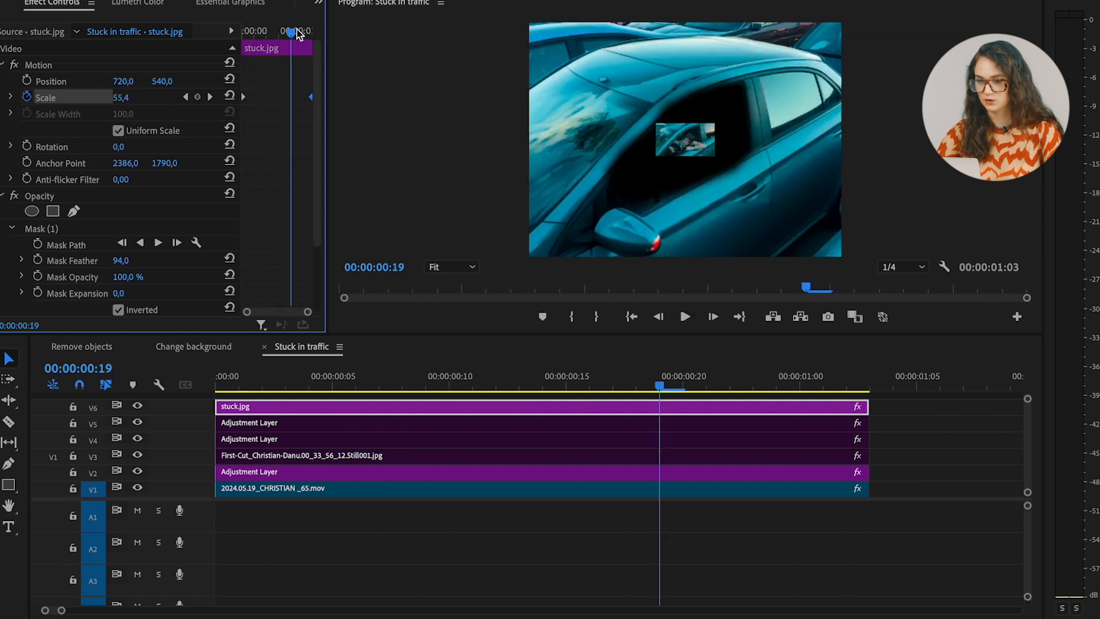
# Move the second scale keyframe of stuck.jpg back to about 00:00:00:13 and preview the faster zoom-out
pyautogui.click(309, 33)
pyautogui.moveTo(309, 33); pyautogui.dragTo(291, 32)
pyautogui.moveTo(310, 97); pyautogui.dragTo(272, 97)
pyautogui.click(248, 27)
pyautogui.press('Home')
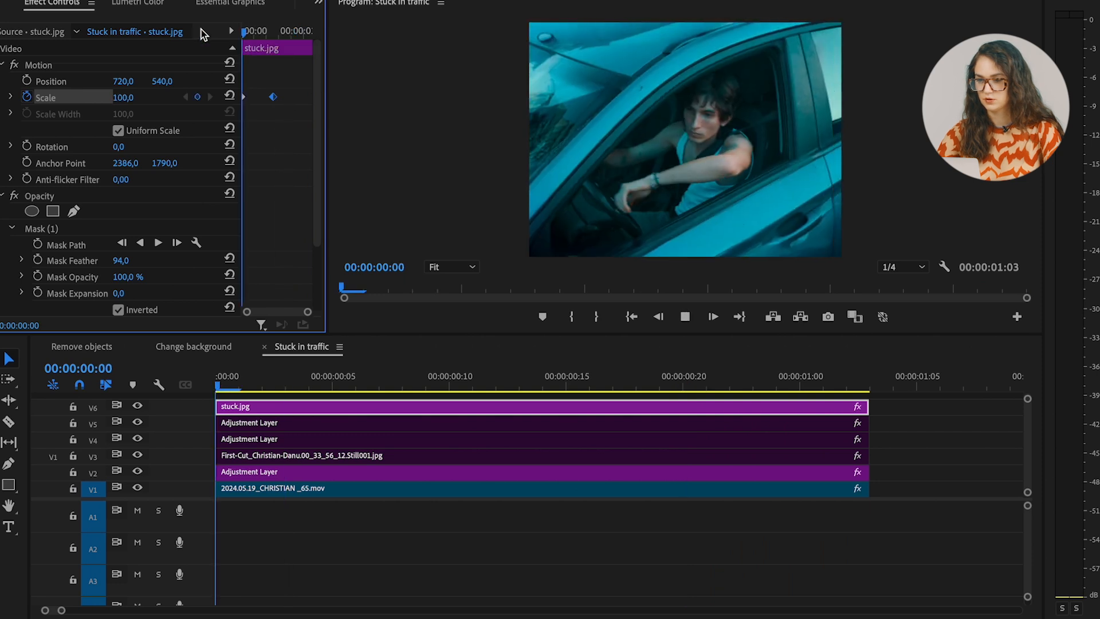
pyautogui.press('space')
pyautogui.moveTo(252, 32); pyautogui.dragTo(277, 32)
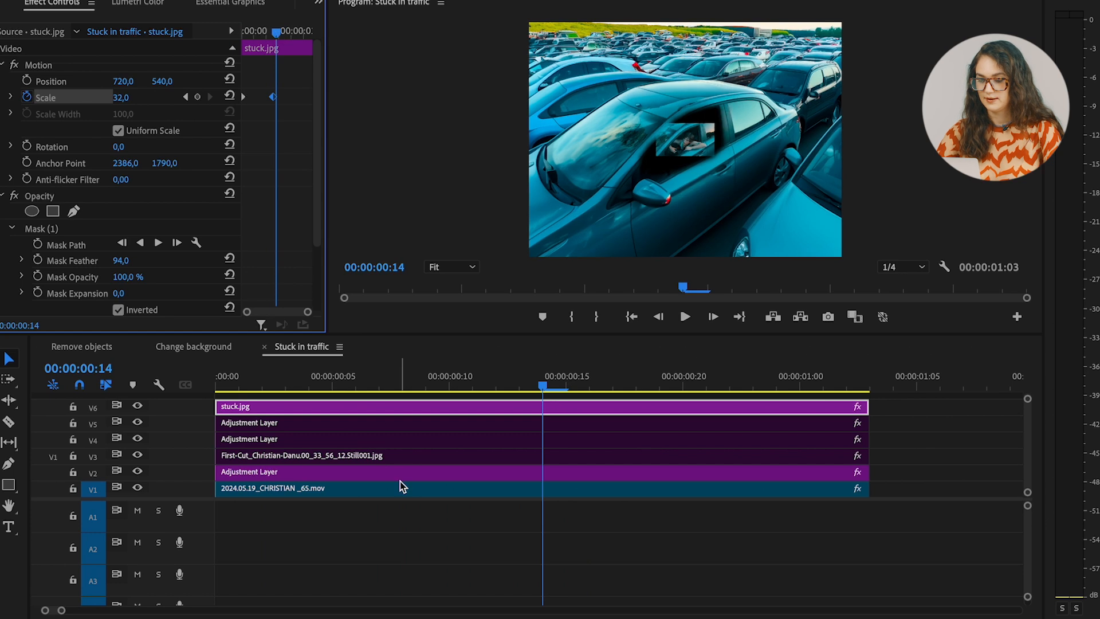
# Enable scale keyframing on the driver video clip at the first frame with a scale of 51
pyautogui.click(430, 472)
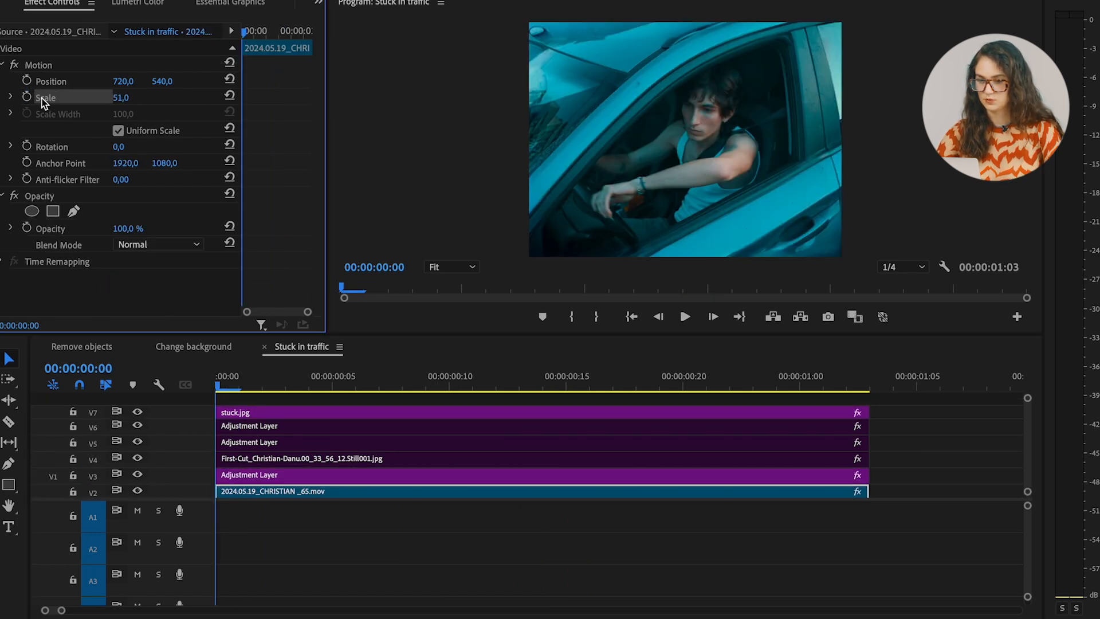
pyautogui.click(27, 97)
pyautogui.click(247, 414)
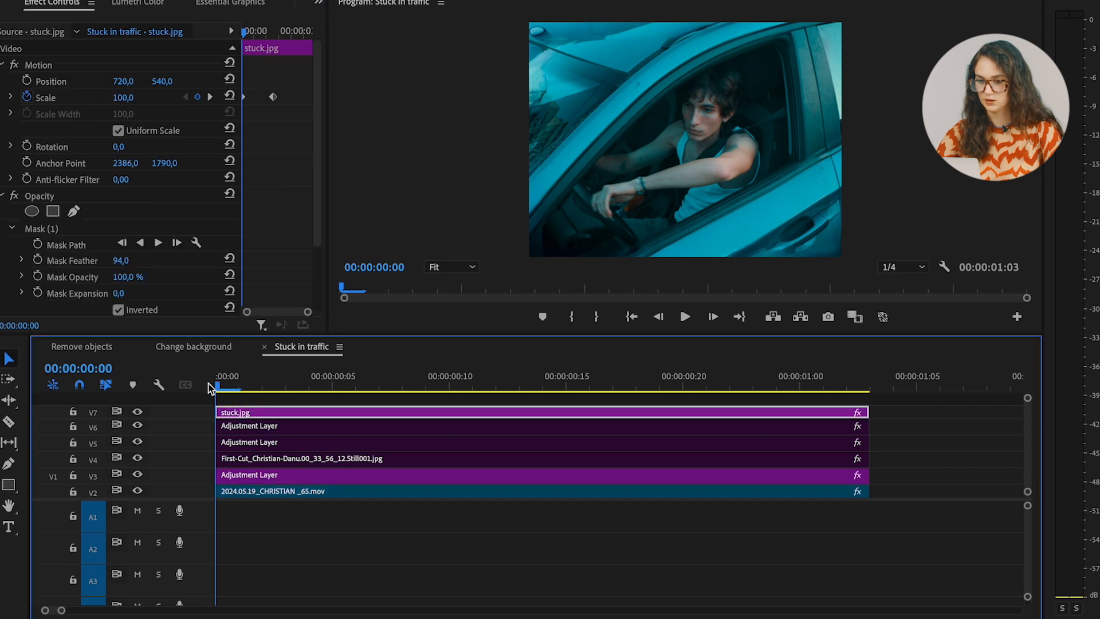
pyautogui.click(251, 479)
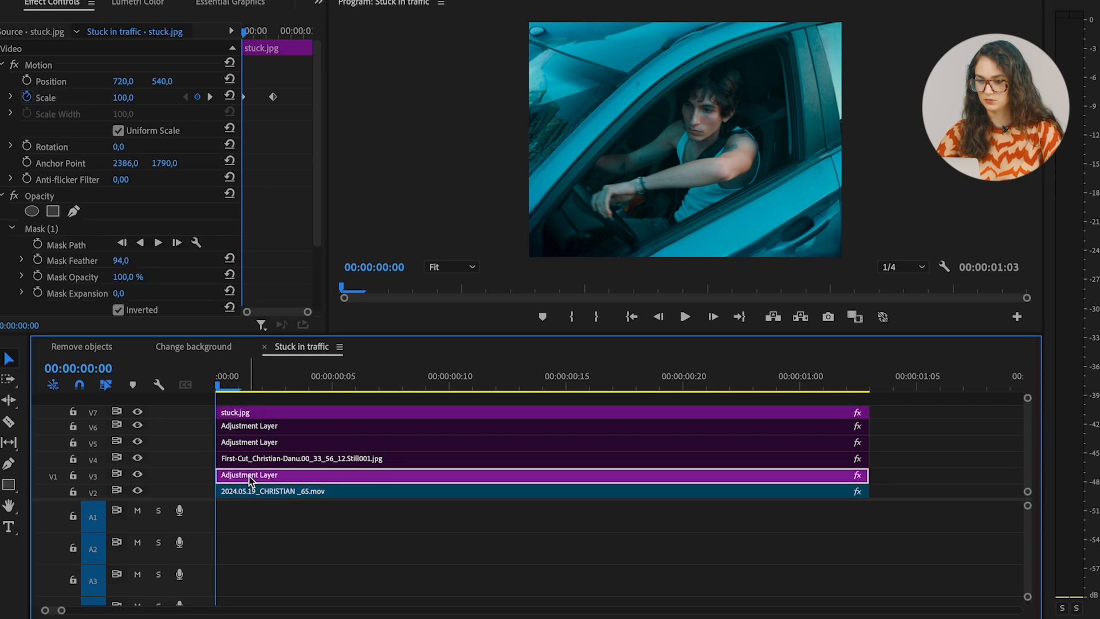
# Set the driver video's scale to 16 at 00:00:00:13, in line with the second scale keyframe of stuck.jpg, and inspect the enlarged preview
pyautogui.click(282, 413)
pyautogui.moveTo(250, 32); pyautogui.dragTo(275, 32)
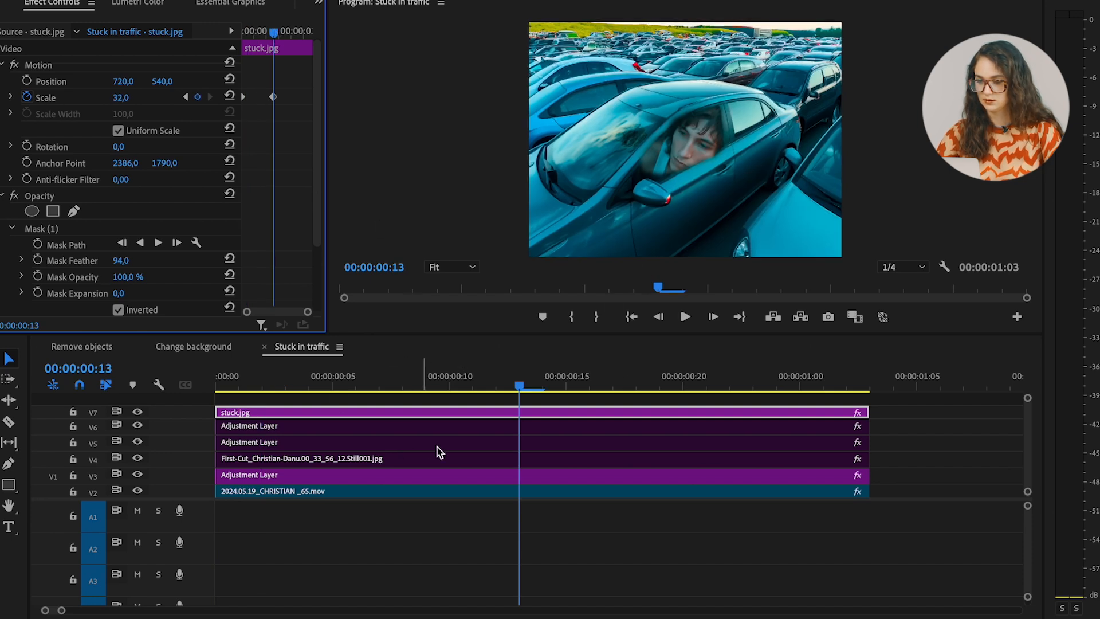
pyautogui.click(413, 491)
pyautogui.click(121, 97)
pyautogui.write('10')
pyautogui.press('Return')
pyautogui.moveTo(120, 98); pyautogui.dragTo(125, 98)
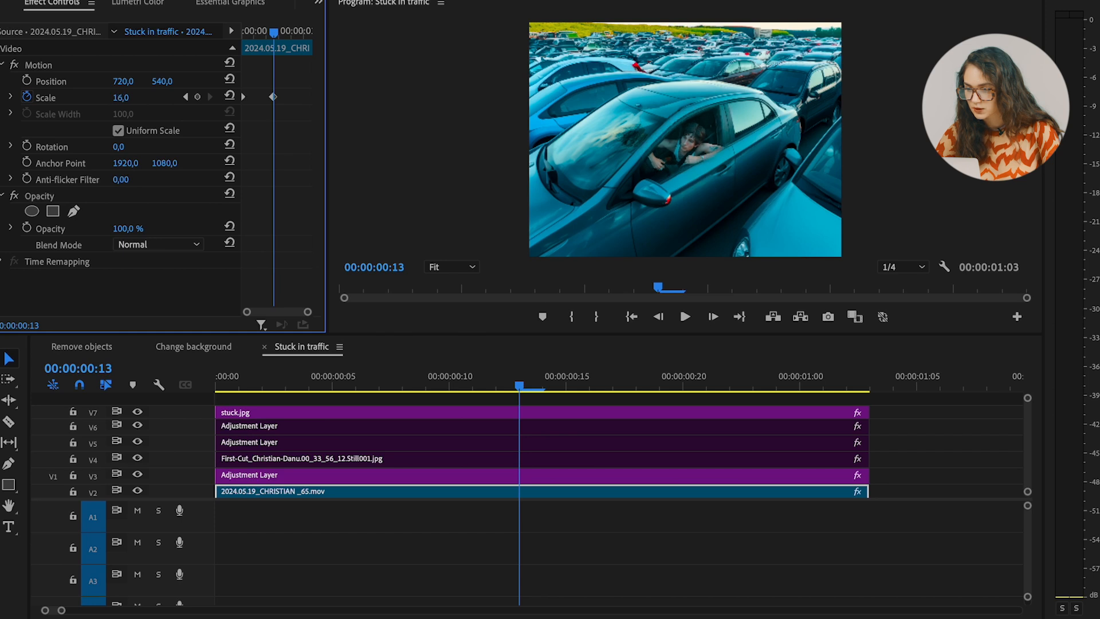
pyautogui.press('`')
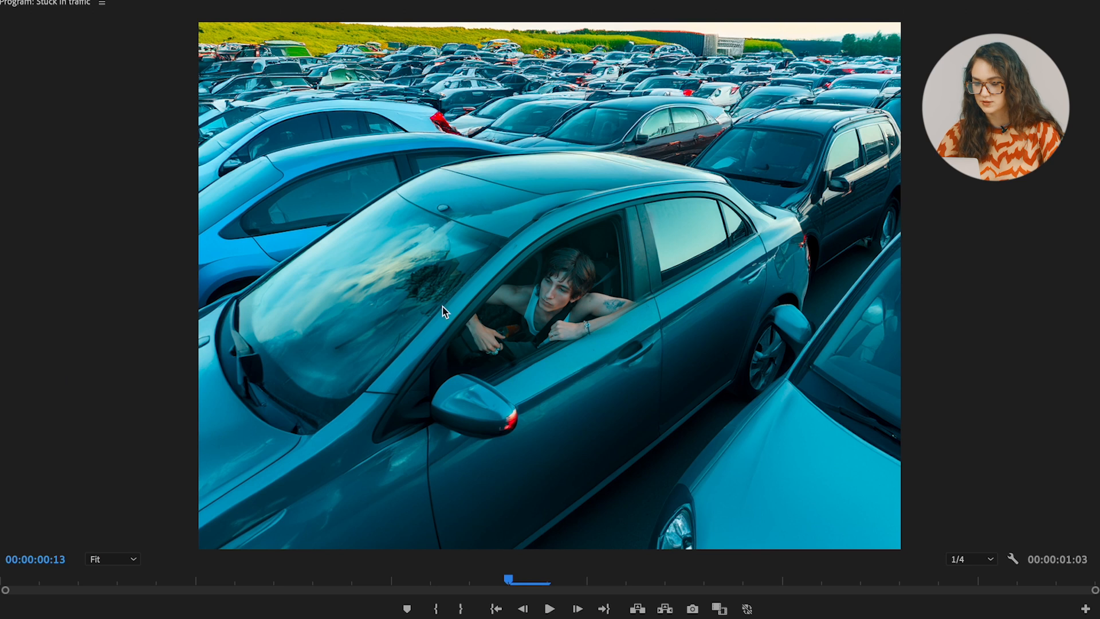
pyautogui.press('`')
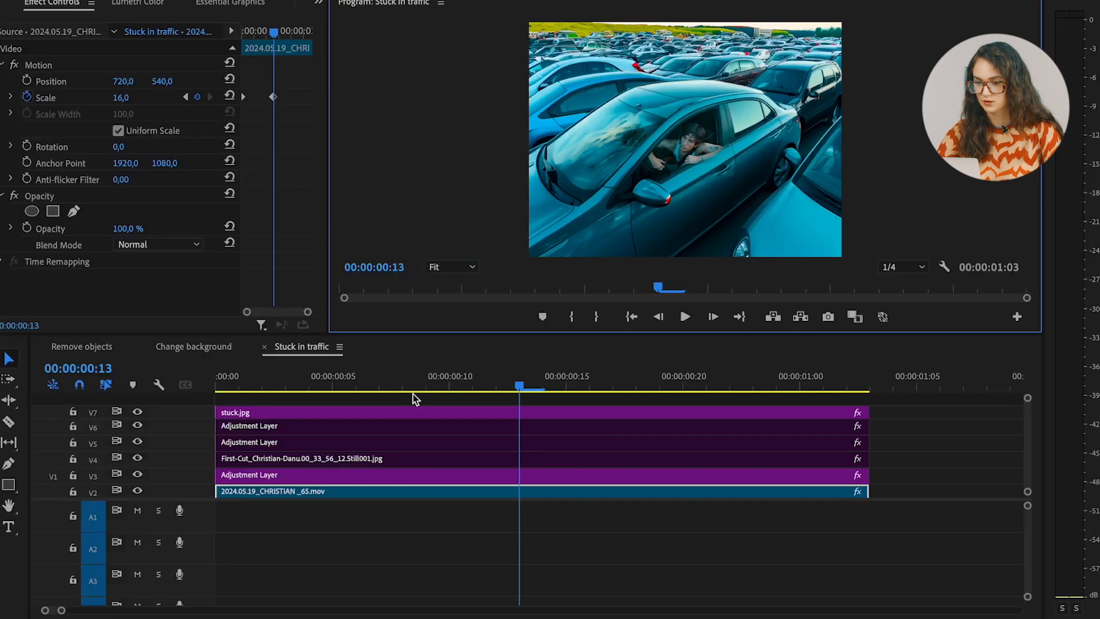
# Extend the rear lower part of the stuck.jpg window mask outward around the driver's elbow by adding and moving mask points
pyautogui.click(532, 415)
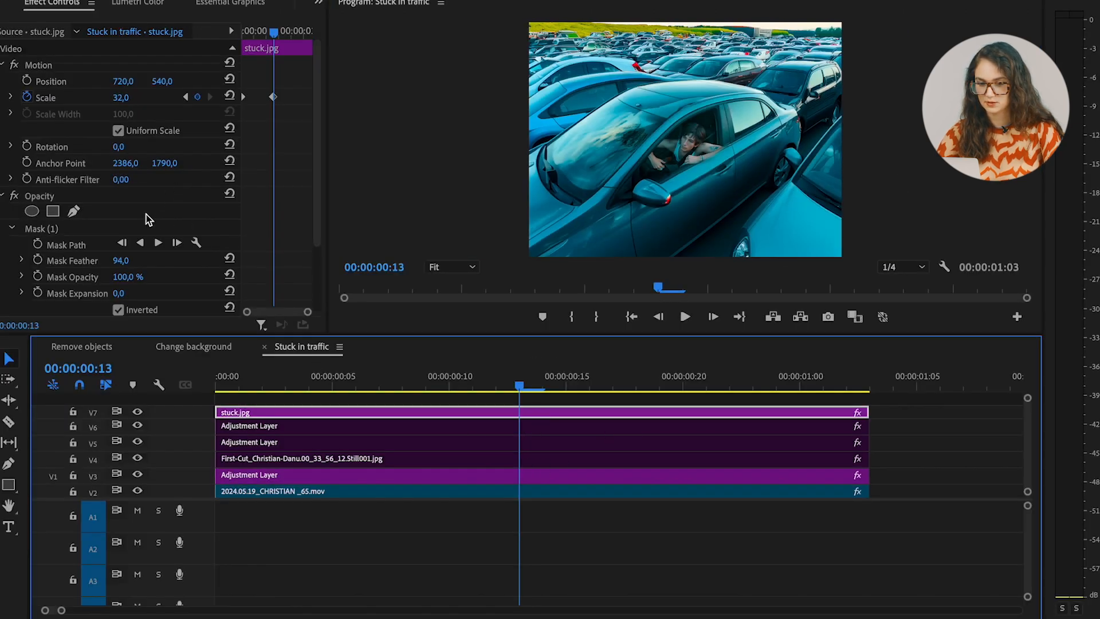
pyautogui.click(46, 229)
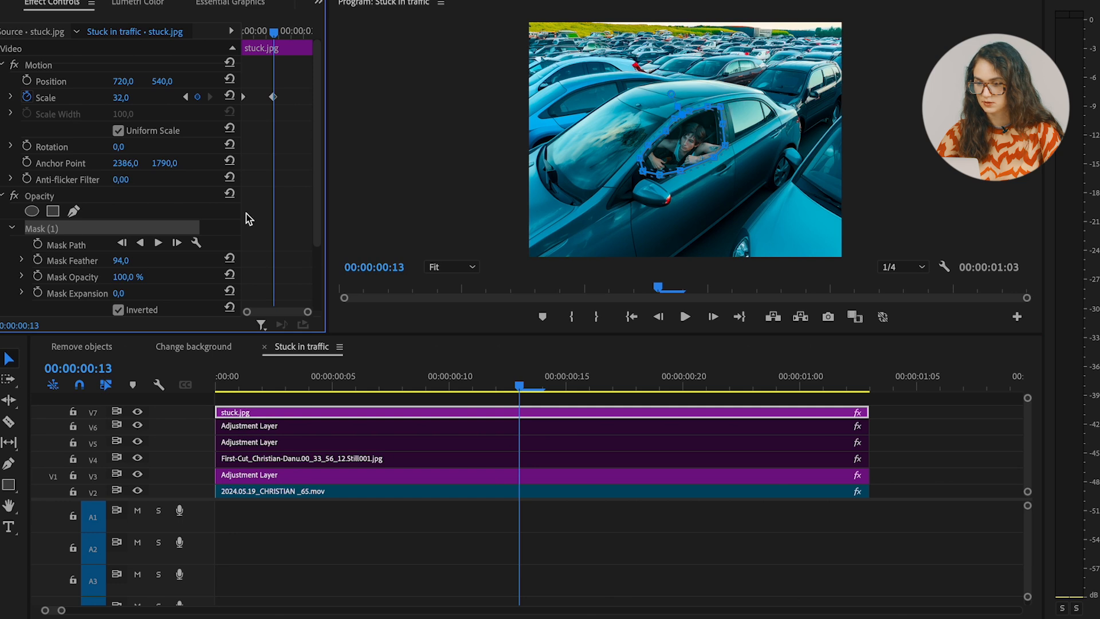
pyautogui.click(718, 165)
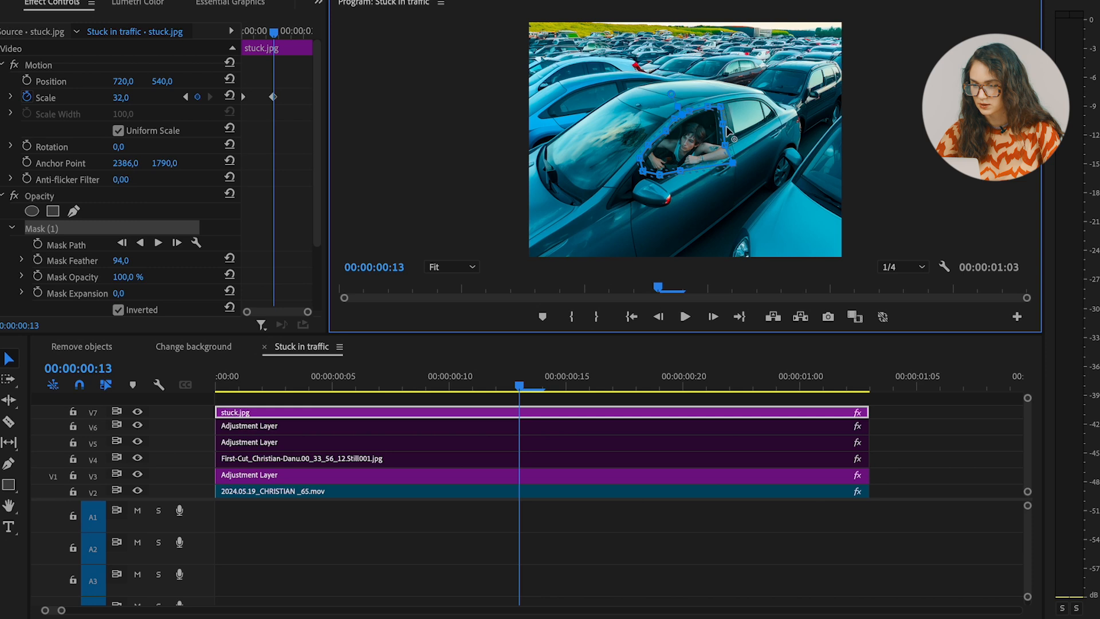
pyautogui.moveTo(726, 145); pyautogui.dragTo(743, 154)
pyautogui.click(743, 153)
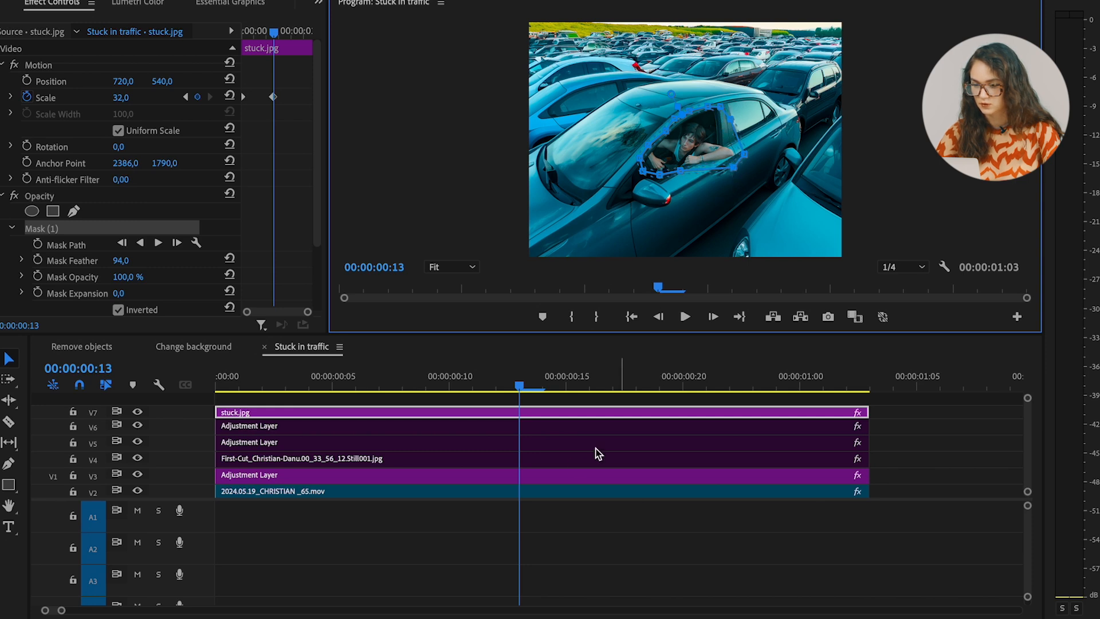
# Review the zoom-out in the Stuck in traffic sequence by scrubbing from the start and stepping frame by frame to 00:00:00:19
pyautogui.click(426, 384)
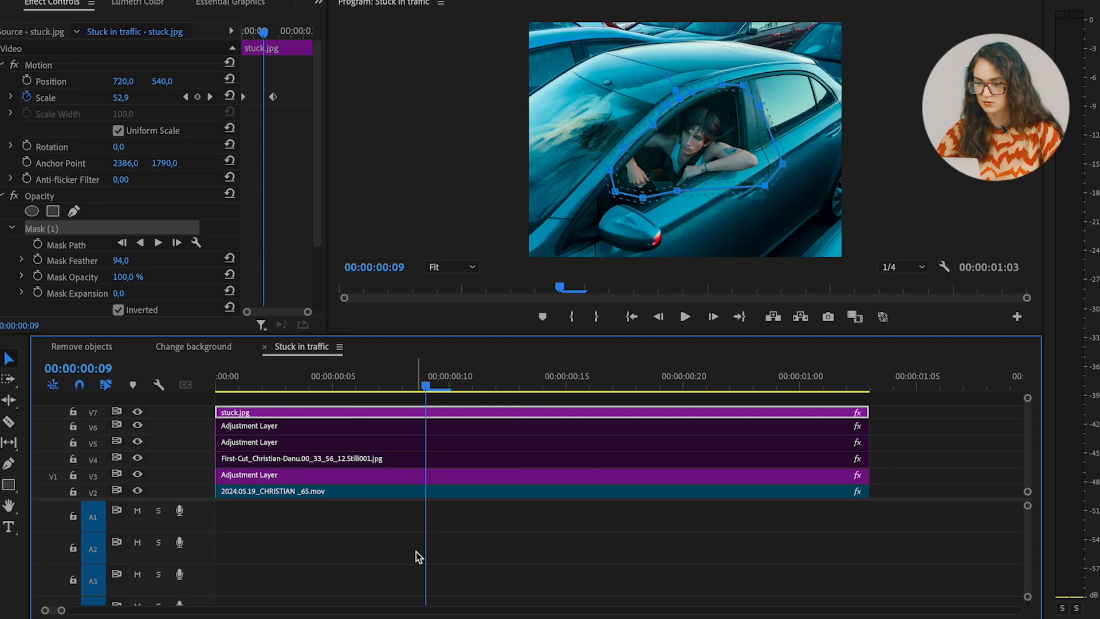
pyautogui.click(470, 551)
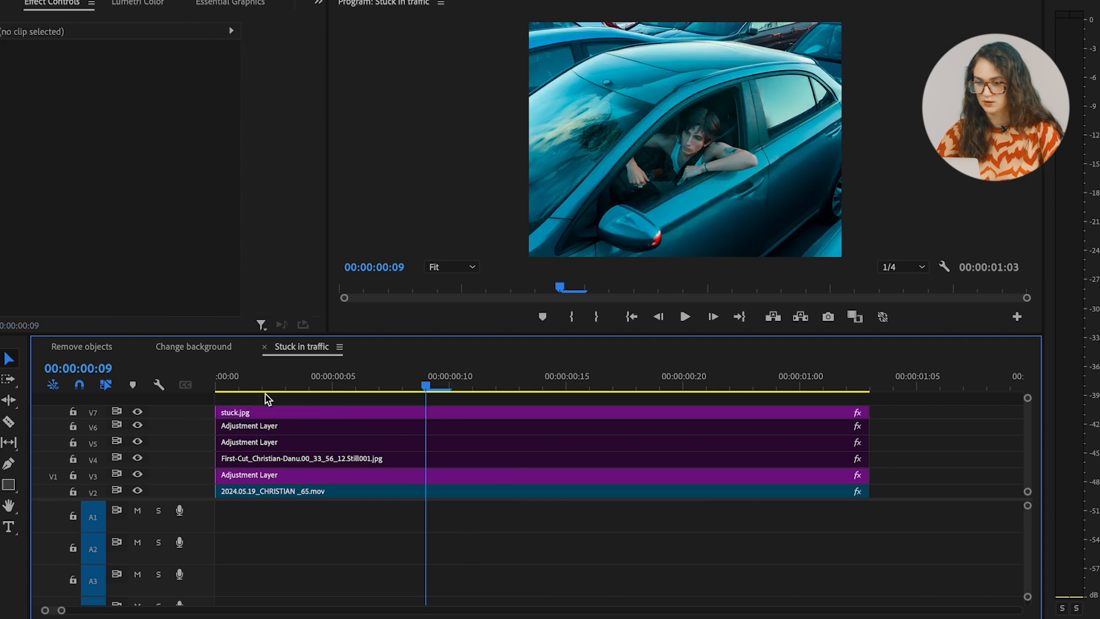
pyautogui.click(215, 388)
pyautogui.moveTo(232, 385); pyautogui.dragTo(575, 422)
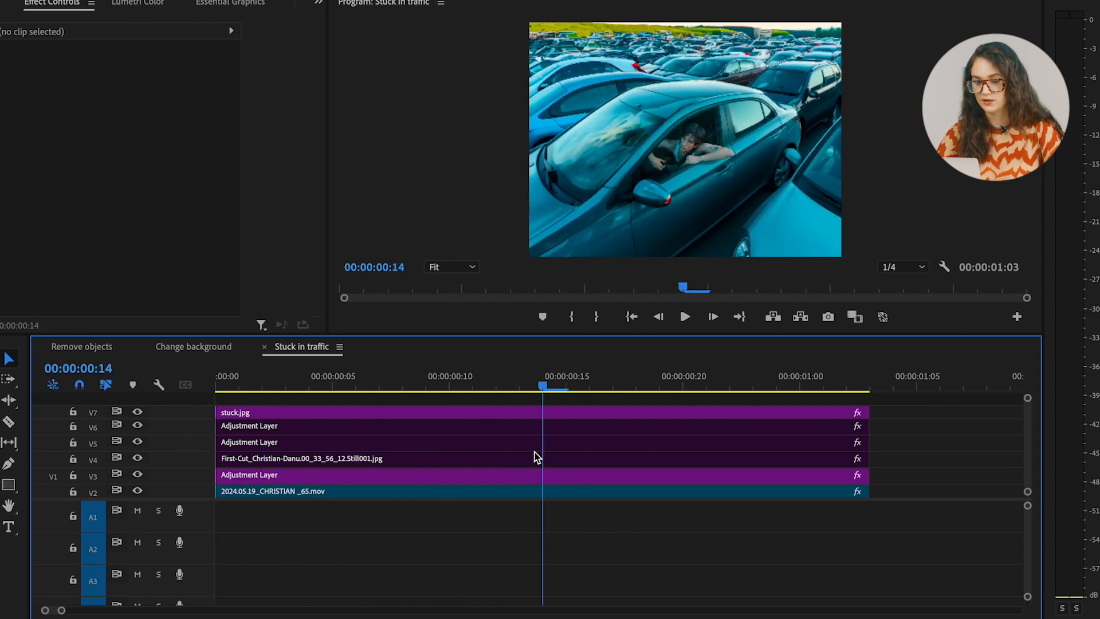
pyautogui.press('Right')
pyautogui.press('Right')
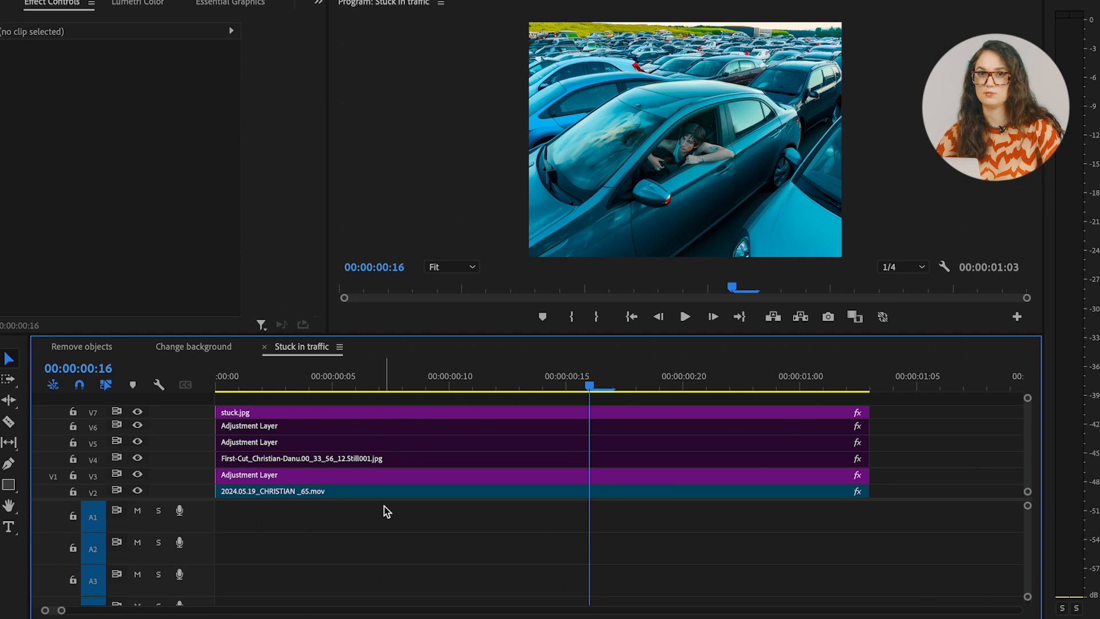
pyautogui.press('Right')
pyautogui.press('Right')
pyautogui.press('Right')
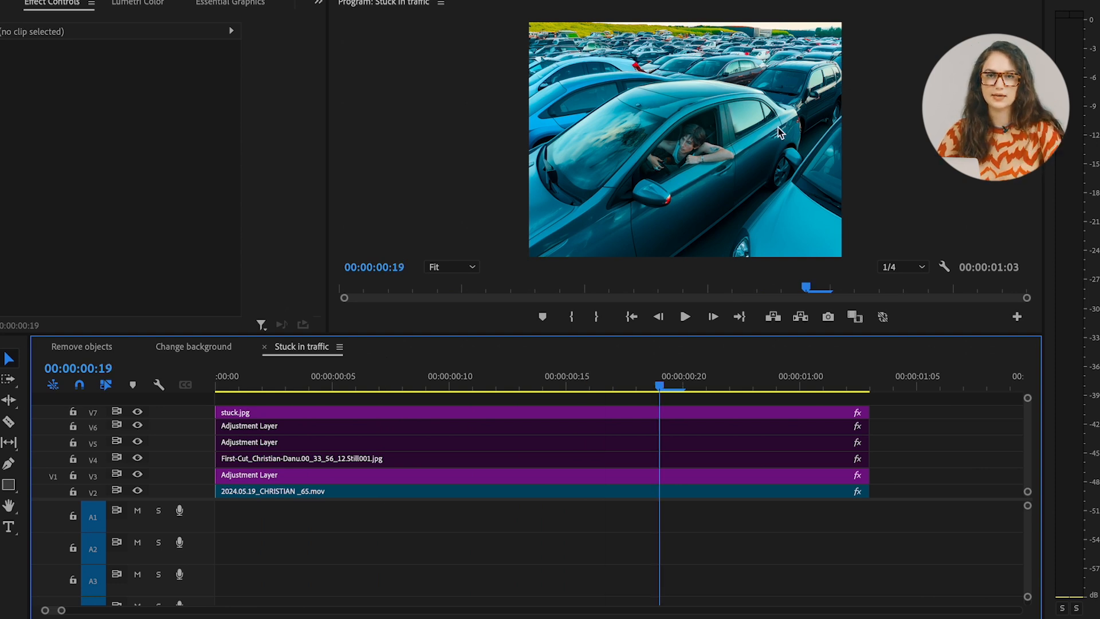